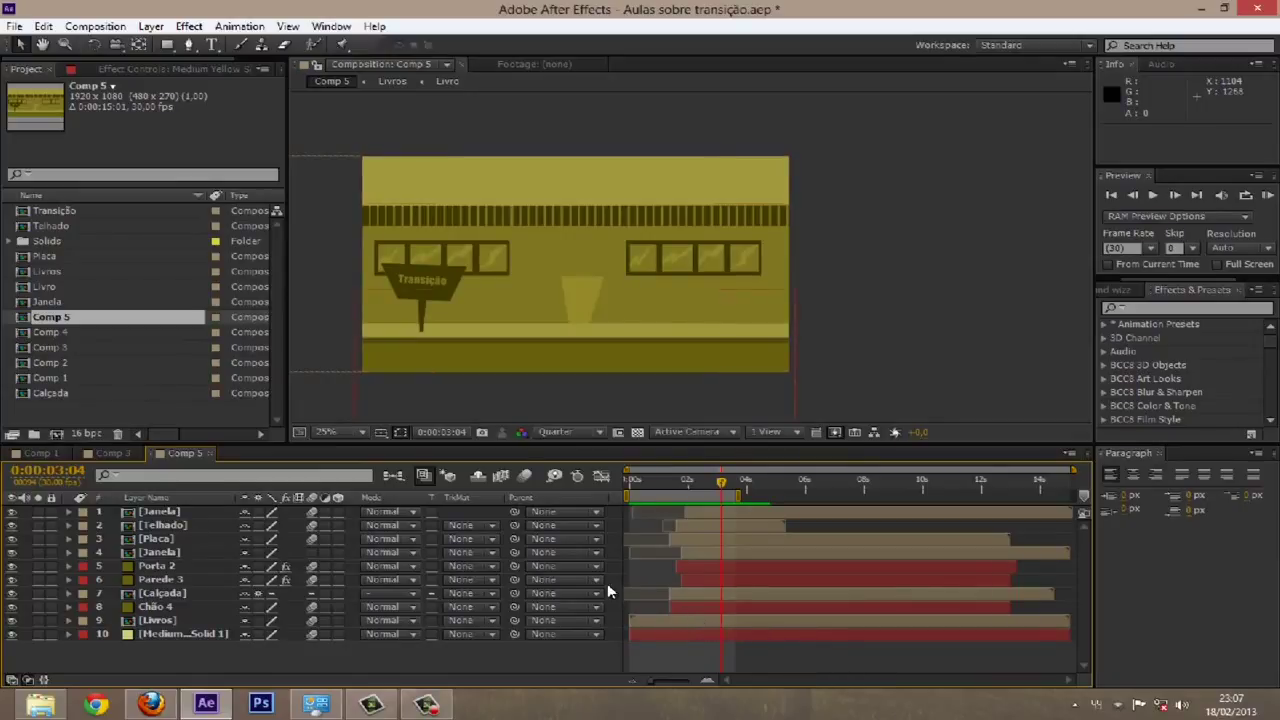
Step: Switch to Comp 1 and collapse the Position properties of the three Light Gray Solid 2 layers
click(30, 455)
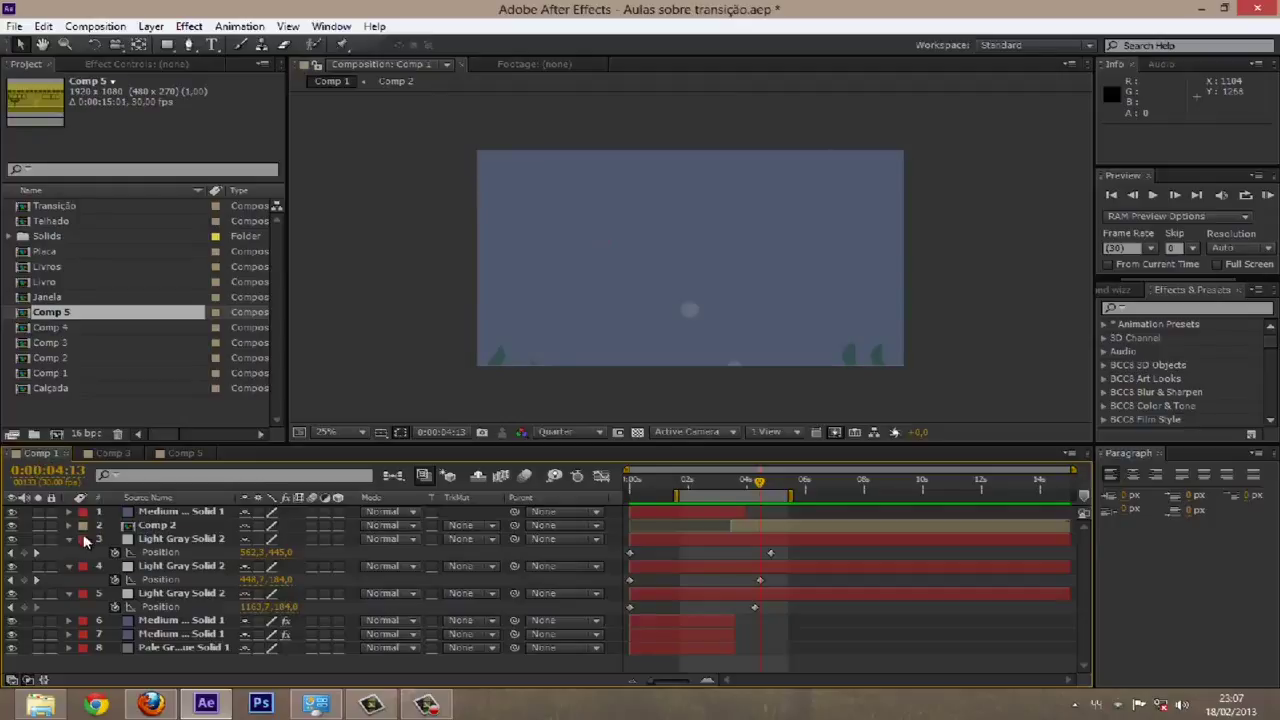
click(70, 540)
click(70, 553)
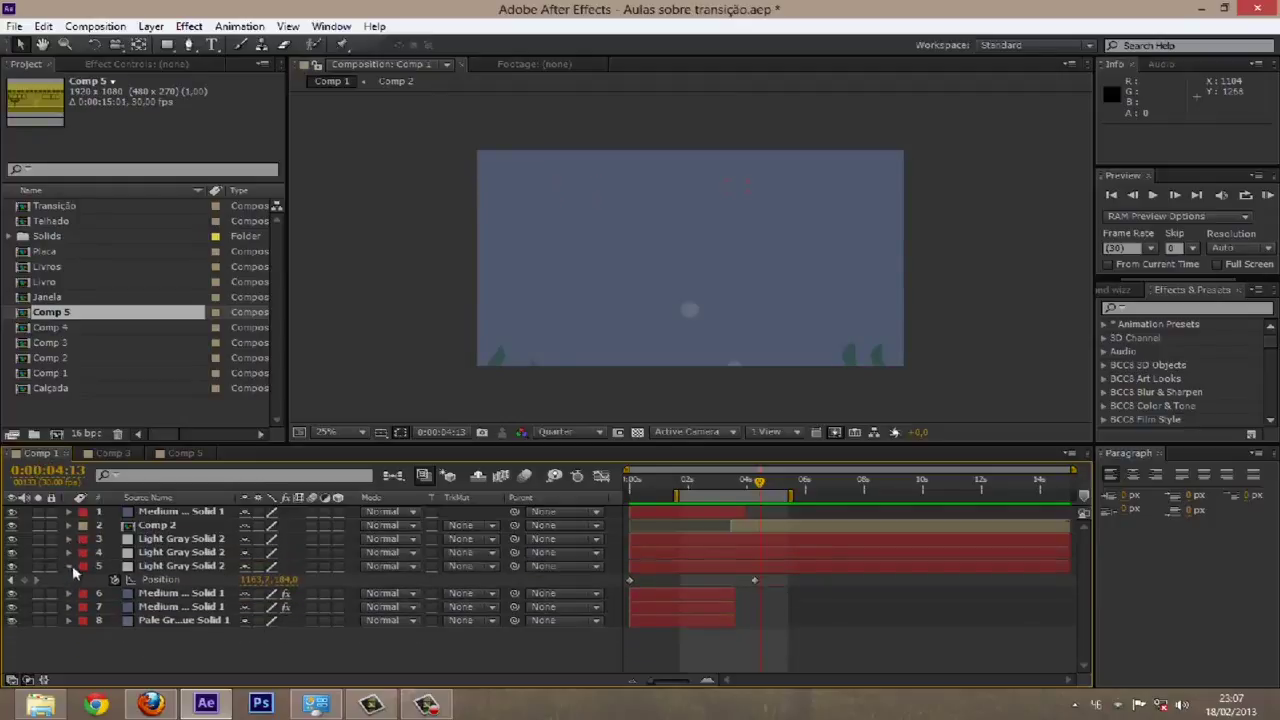
click(70, 566)
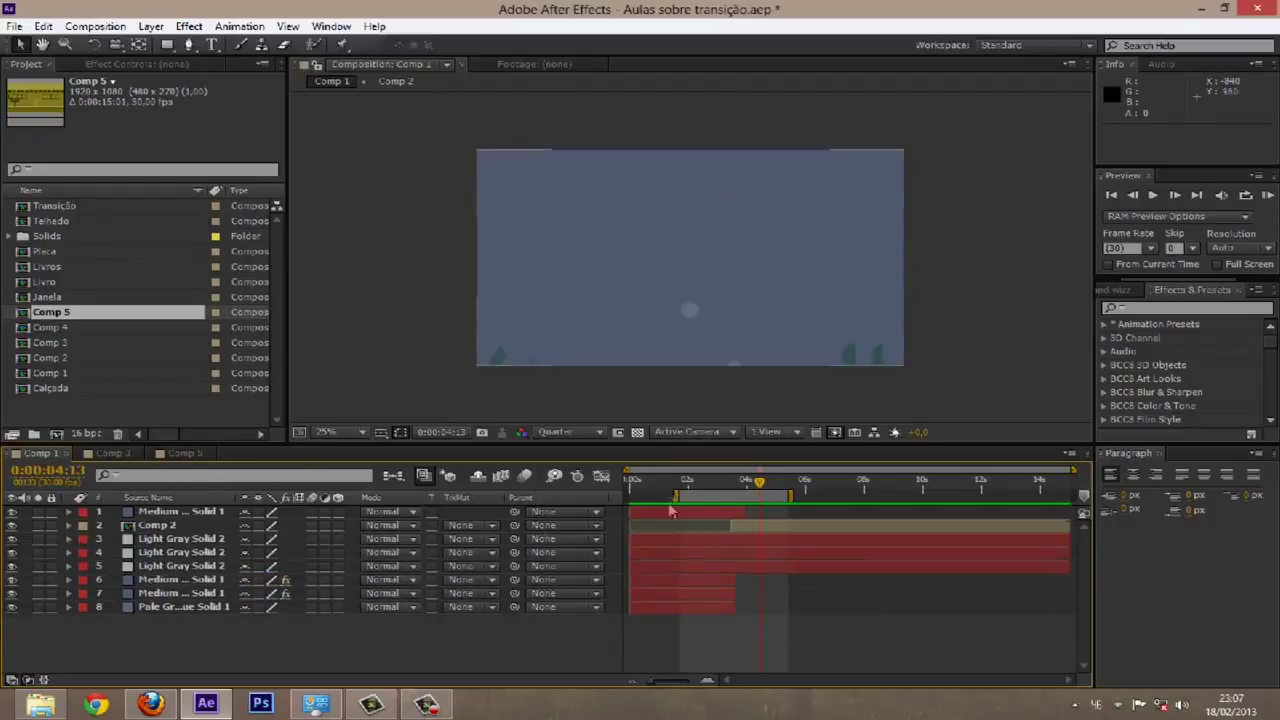
Step: Scrub Comp 1 between about 3:18 and 4:14 to examine how the underwater scene starts
drag(718, 490, 737, 486)
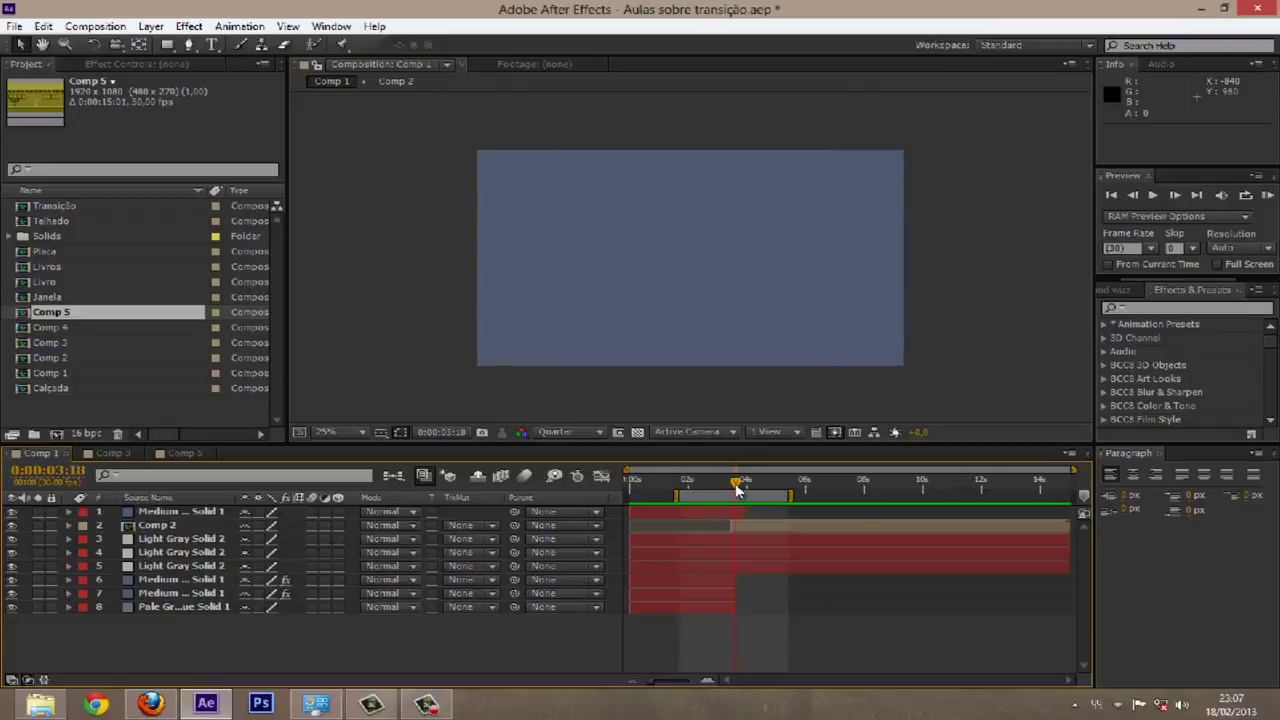
drag(738, 486, 750, 487)
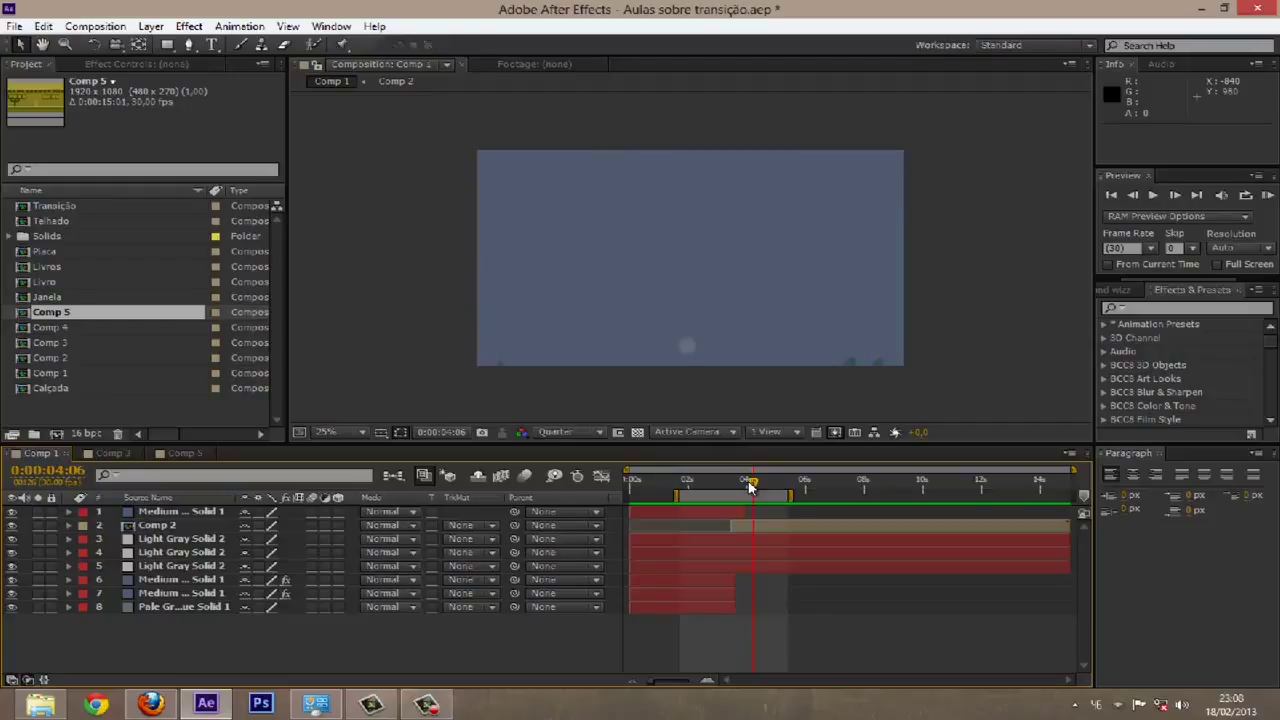
drag(750, 487, 758, 485)
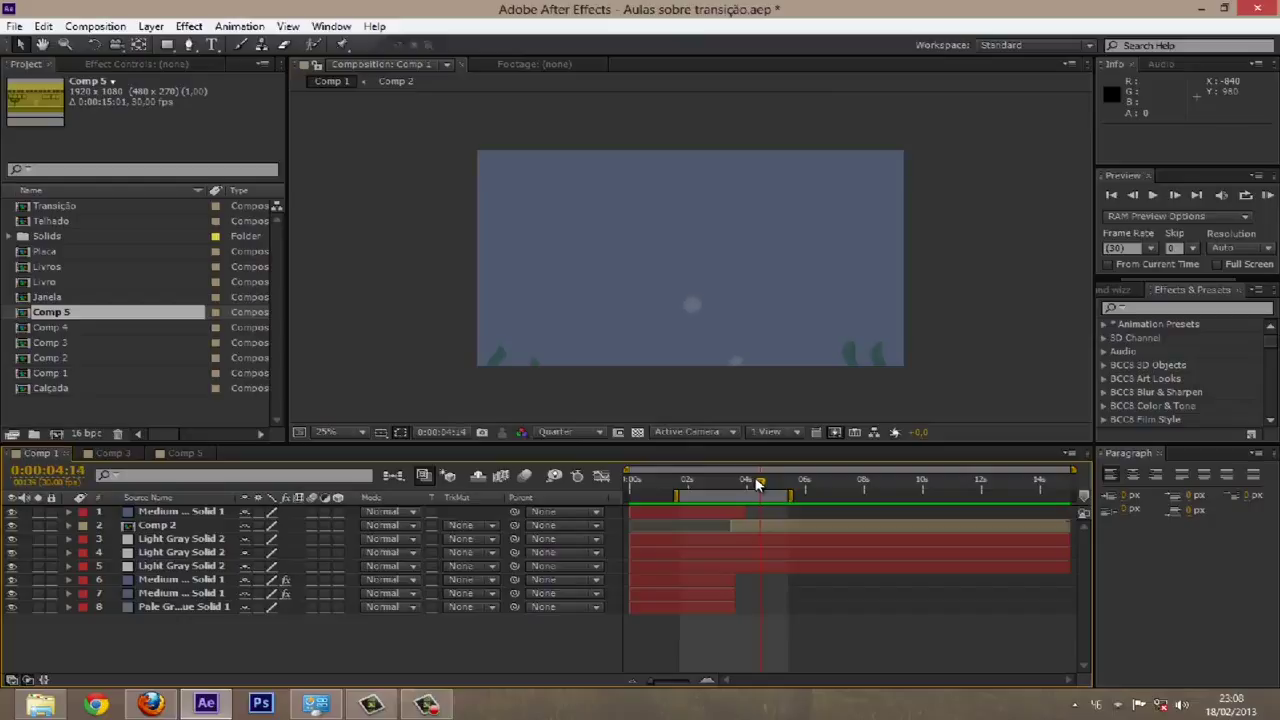
drag(760, 483, 733, 473)
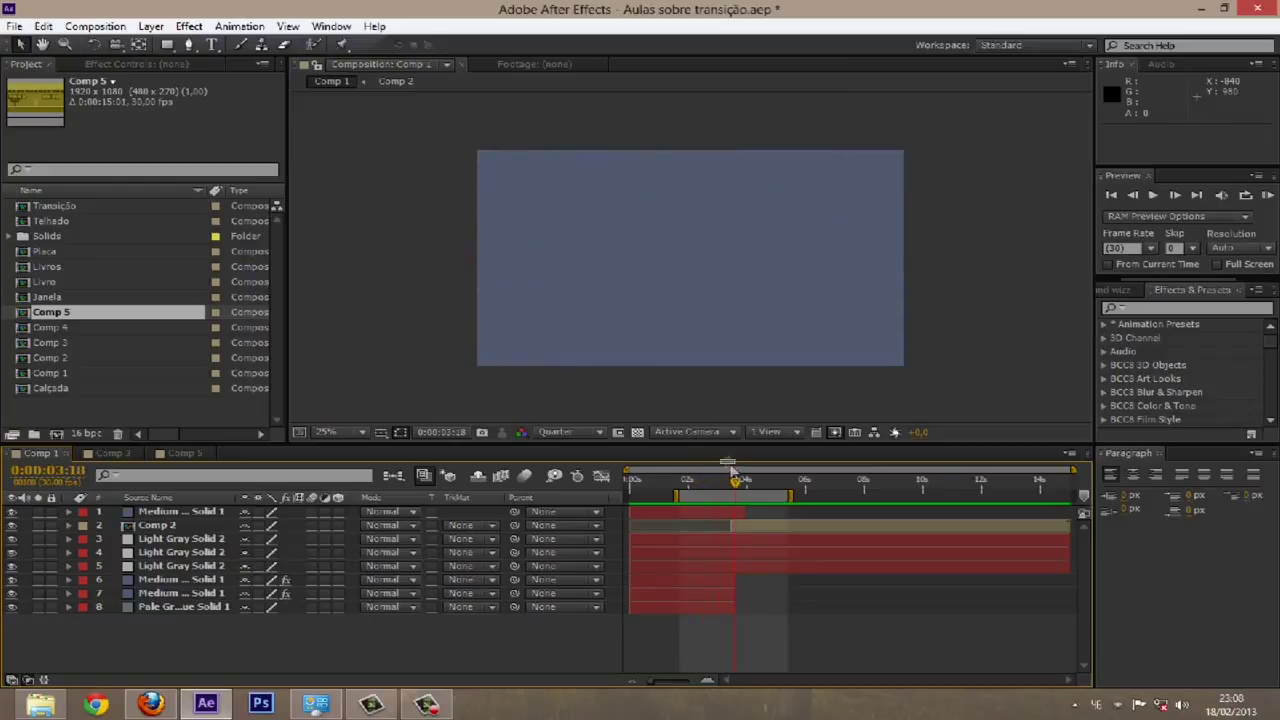
click(14, 26)
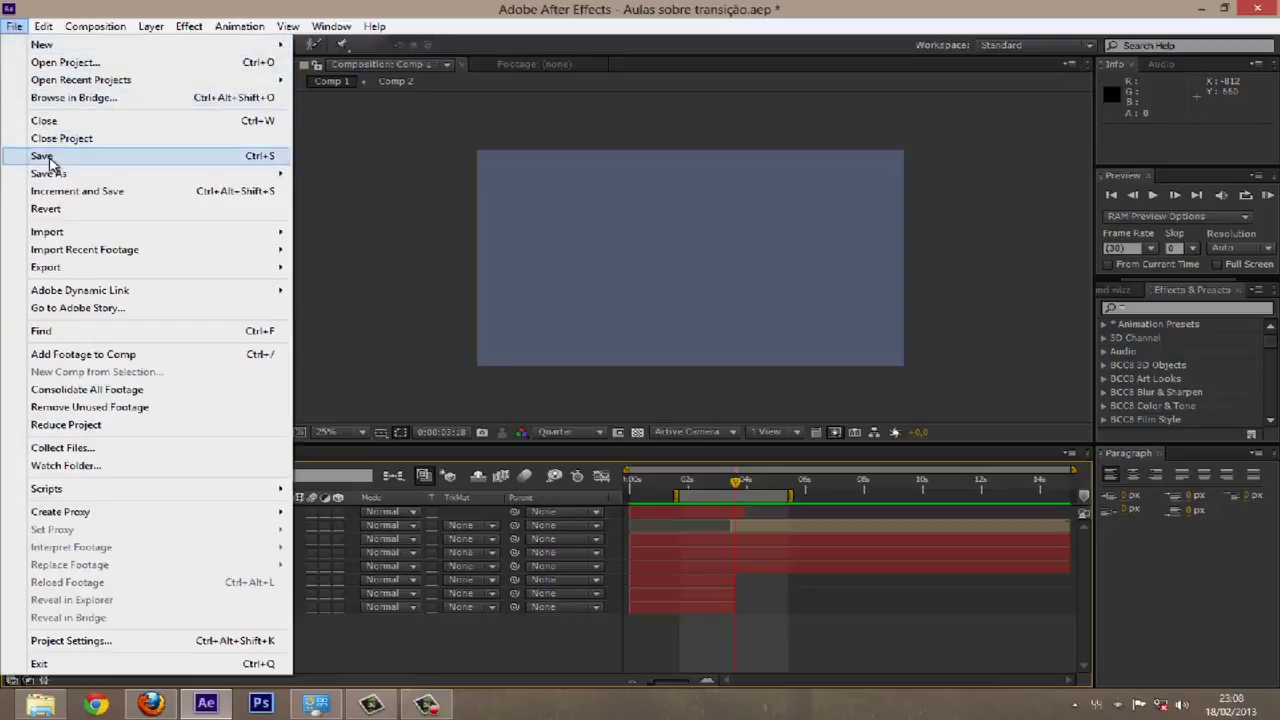
mouse_move(270, 173)
mouse_move(334, 177)
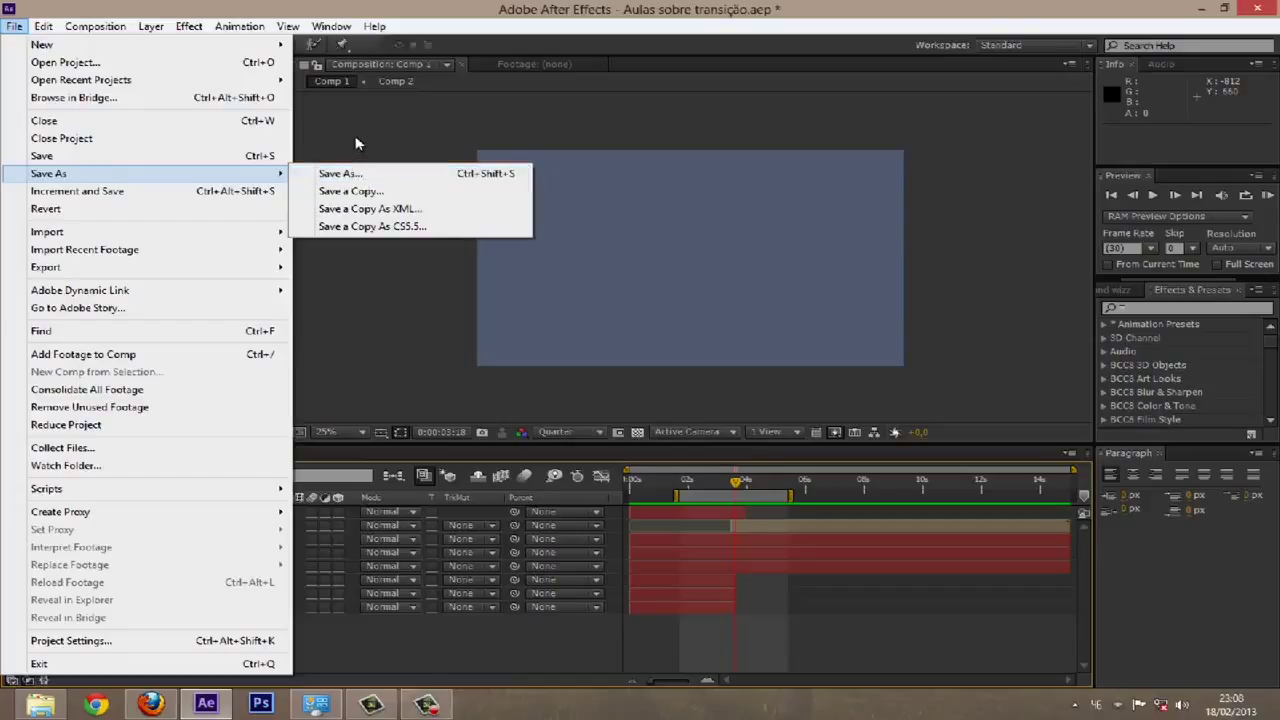
click(408, 145)
Step: Preview the transition in Comp 1 from the city skyline to the underwater scene
mouse_move(712, 484)
mouse_down()
mouse_move(773, 481)
mouse_move(702, 482)
mouse_up()
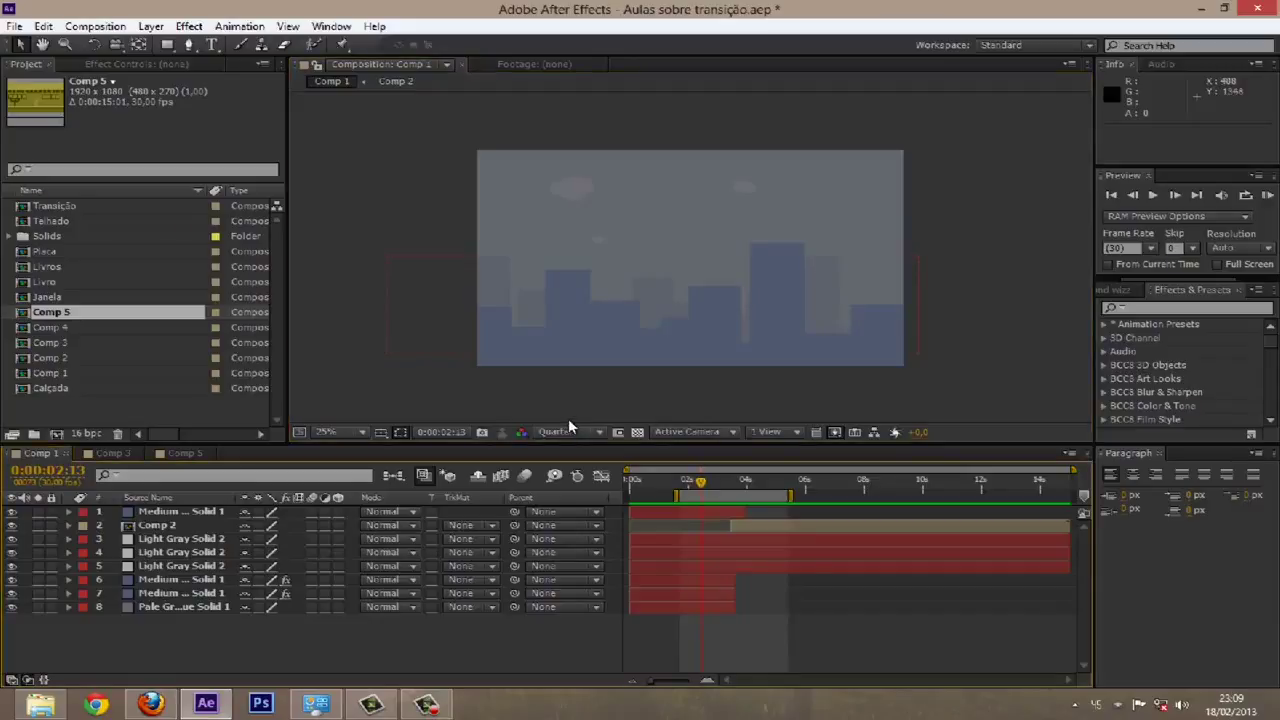
key(KP_0)
mouse_move(700, 484)
mouse_down()
mouse_move(787, 484)
mouse_move(690, 477)
mouse_move(761, 465)
mouse_move(700, 480)
mouse_move(783, 487)
mouse_move(703, 491)
mouse_up()
mouse_move(705, 488)
mouse_down()
mouse_move(762, 491)
mouse_move(705, 492)
mouse_up()
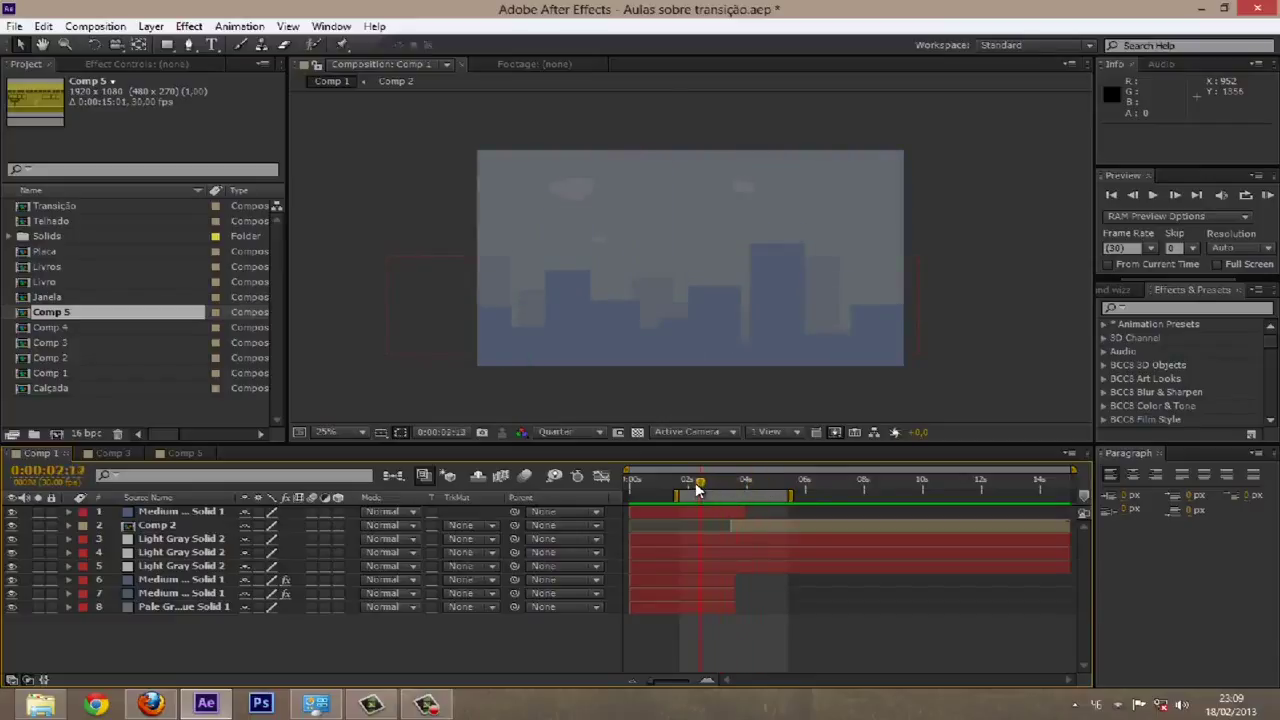
mouse_move(700, 490)
mouse_down()
mouse_move(771, 490)
mouse_move(680, 484)
mouse_move(758, 488)
mouse_move(711, 488)
mouse_up()
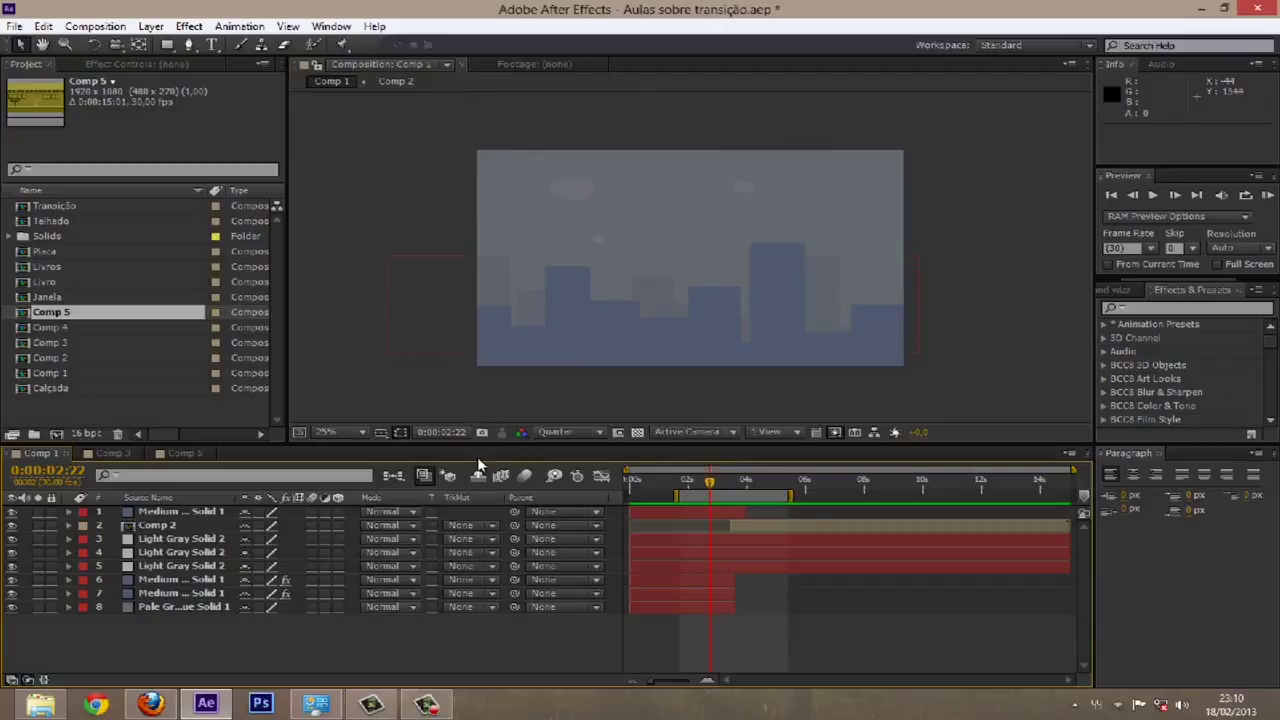
drag(742, 484, 773, 483)
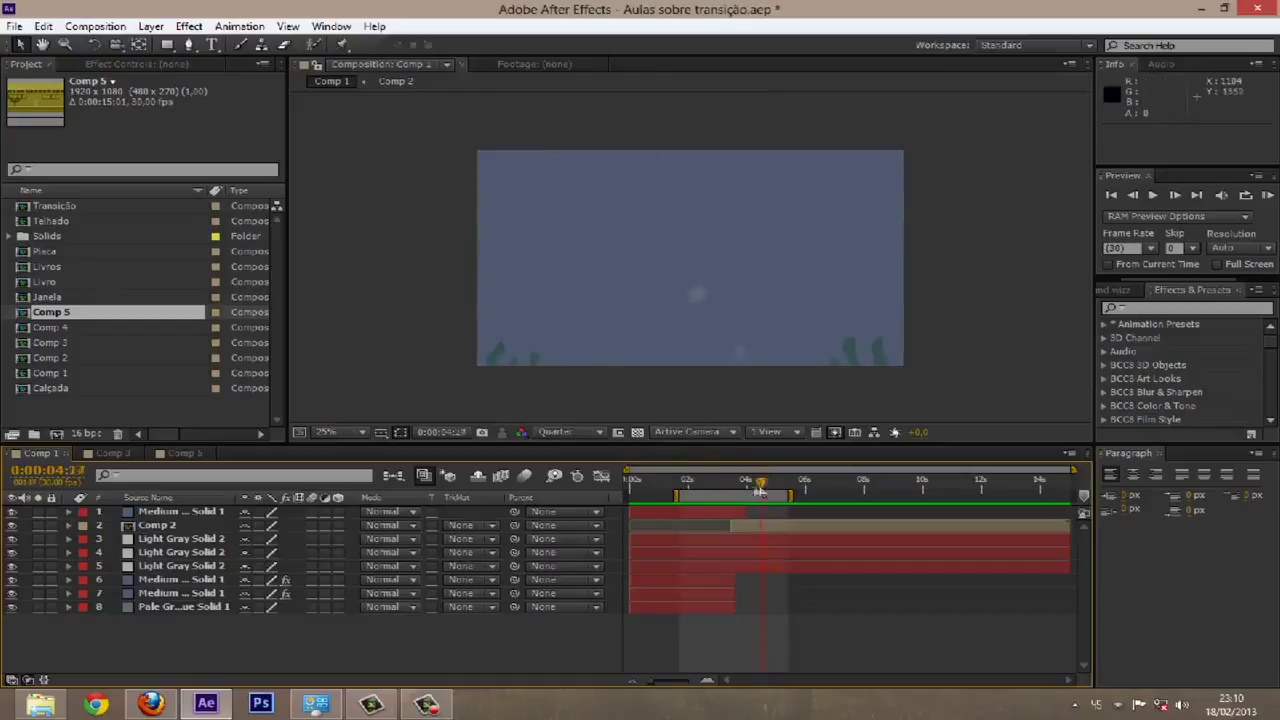
drag(770, 486, 710, 488)
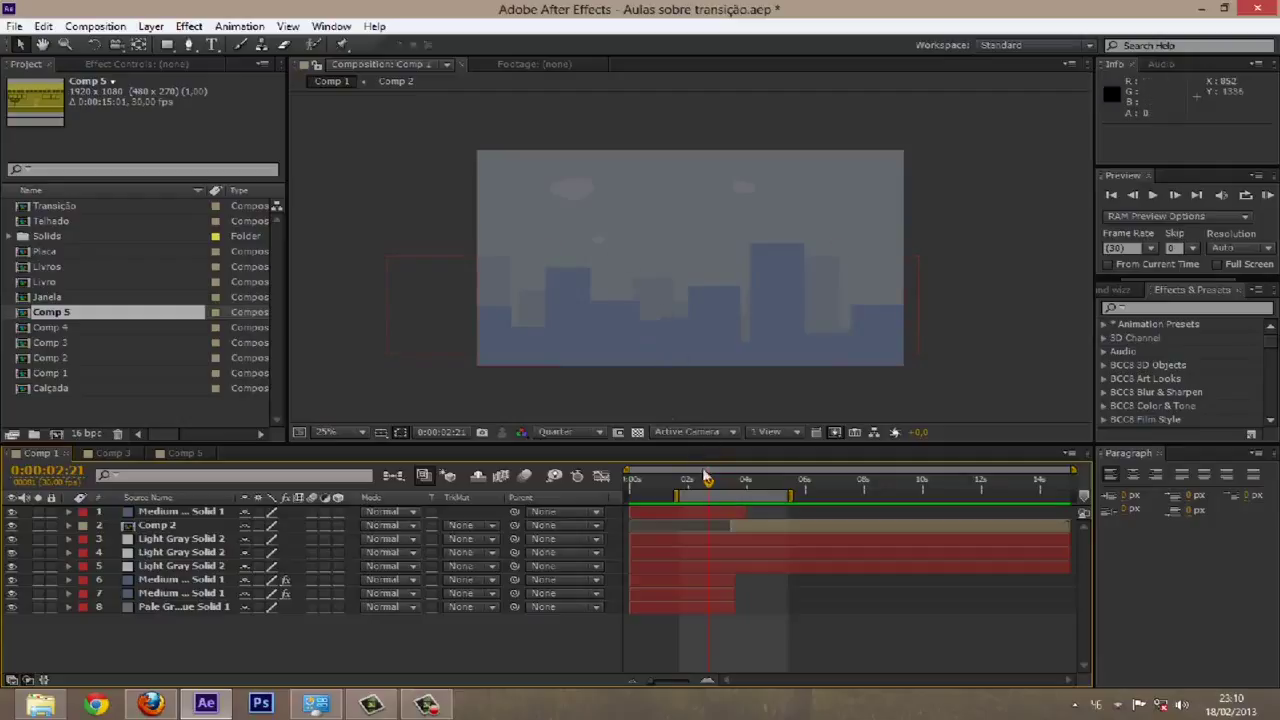
Step: Identify the topmost solid layer and scrub the transition again up to 4:23 and back to 2:23
click(708, 513)
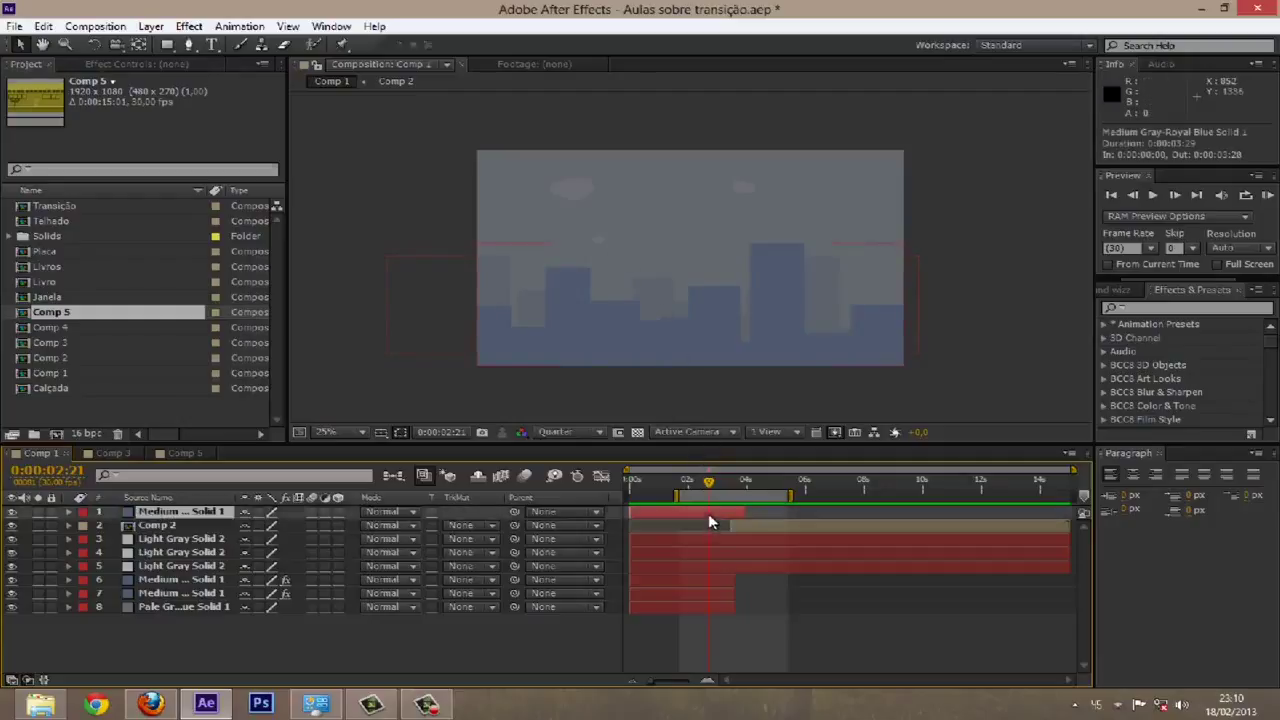
click(758, 612)
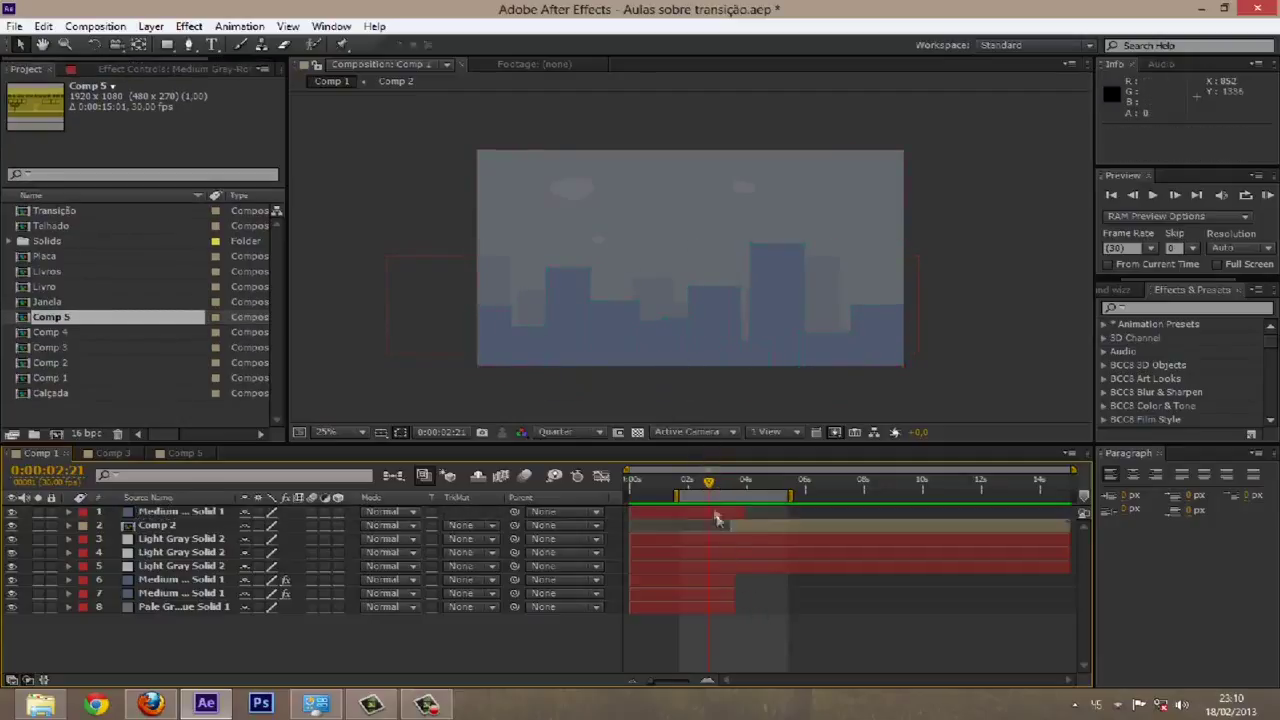
drag(709, 483, 768, 483)
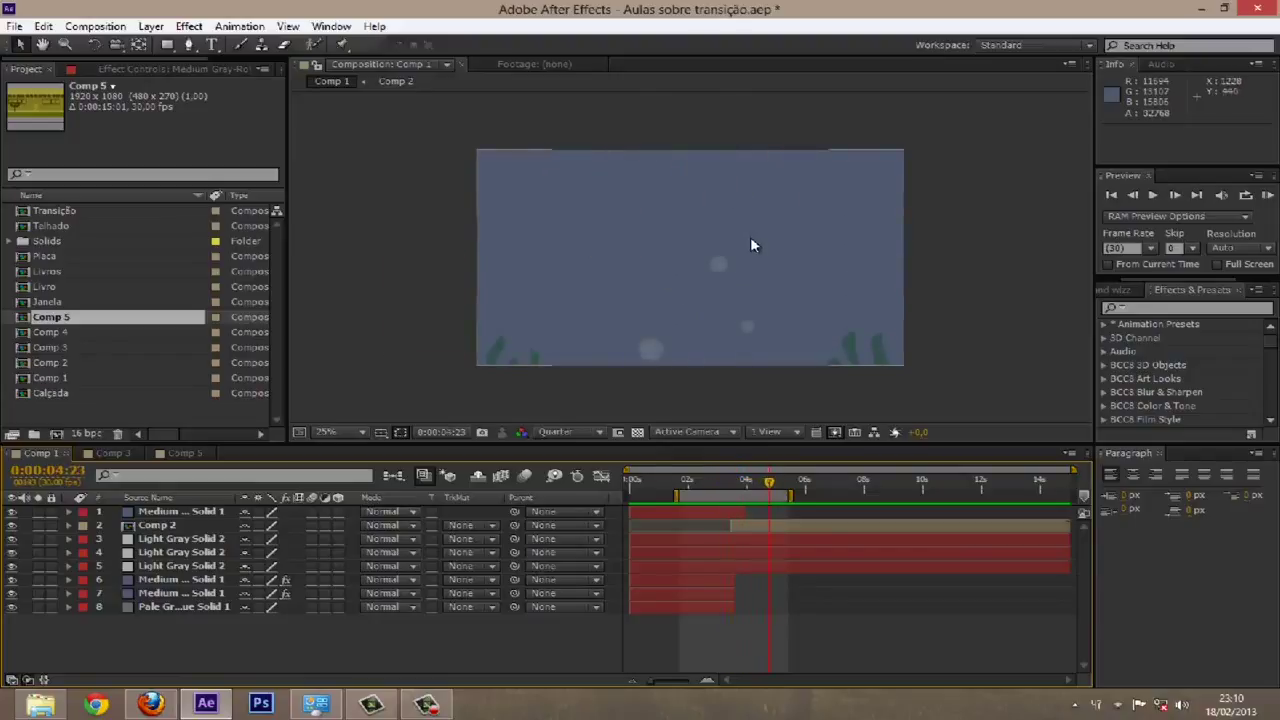
click(737, 485)
drag(737, 485, 710, 485)
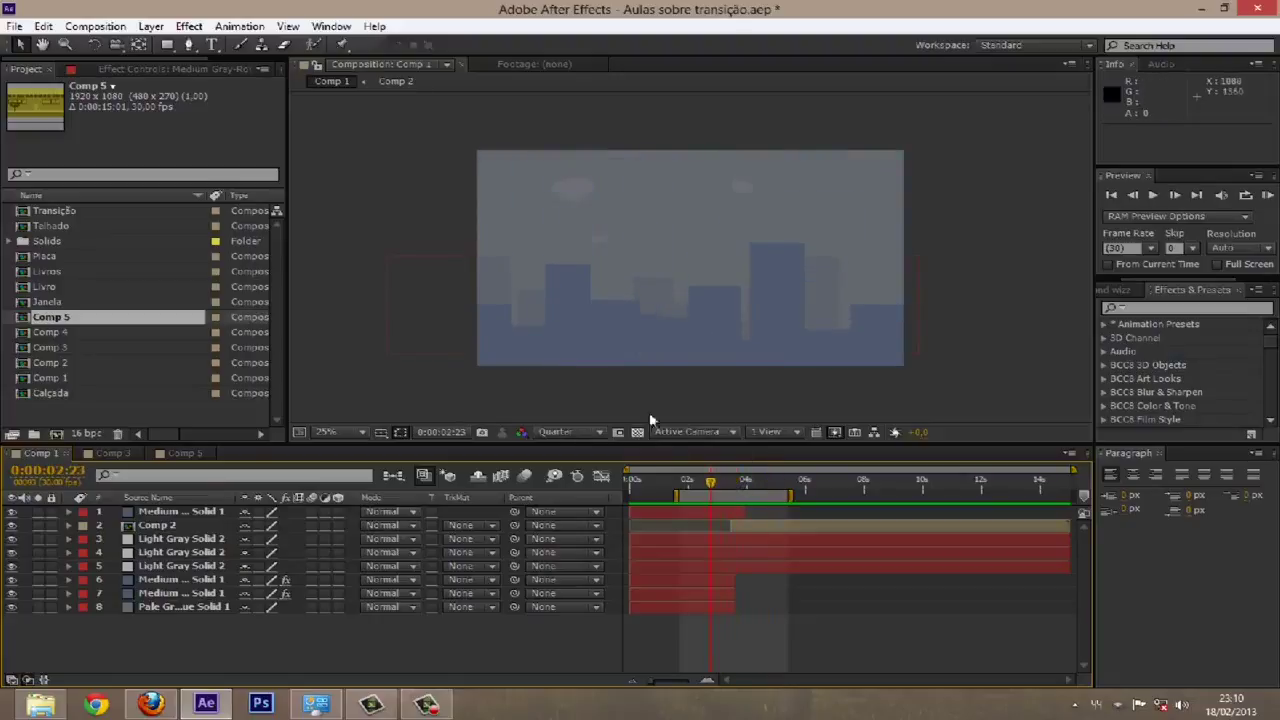
Step: Expand the masks of the topmost buildings solid and examine the Mask Path keyframes of Mask 1
click(580, 306)
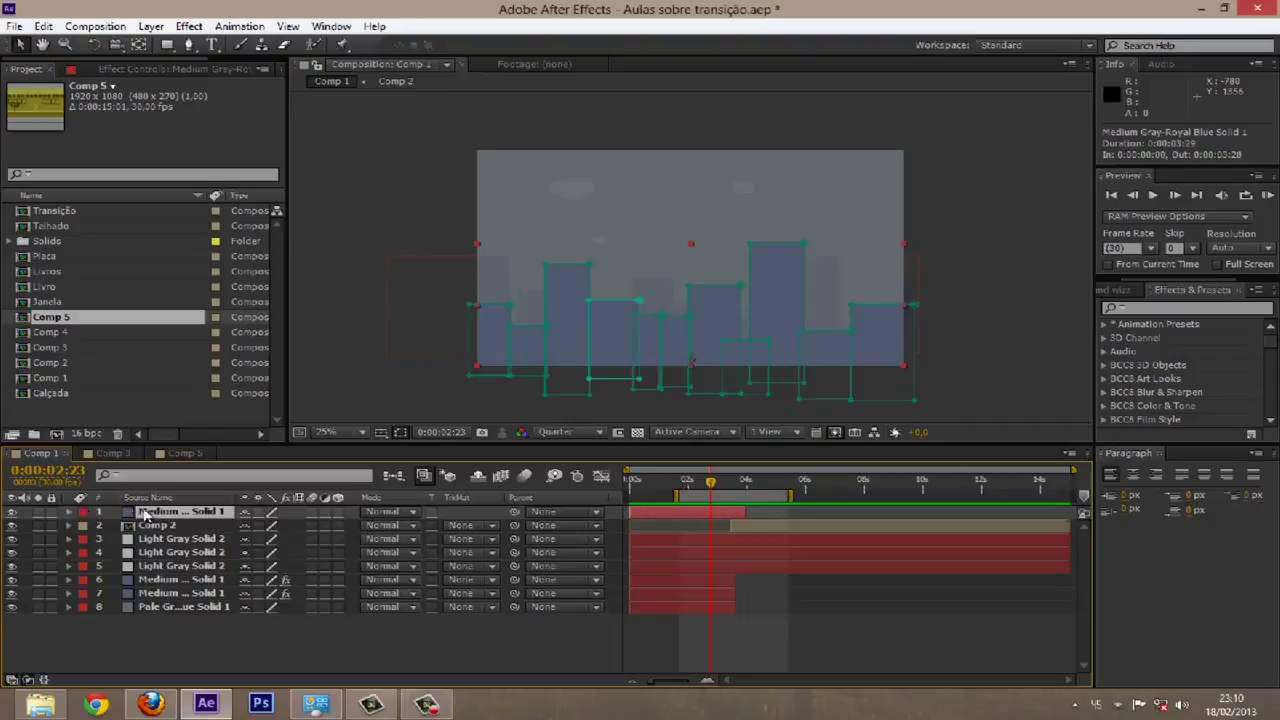
click(70, 516)
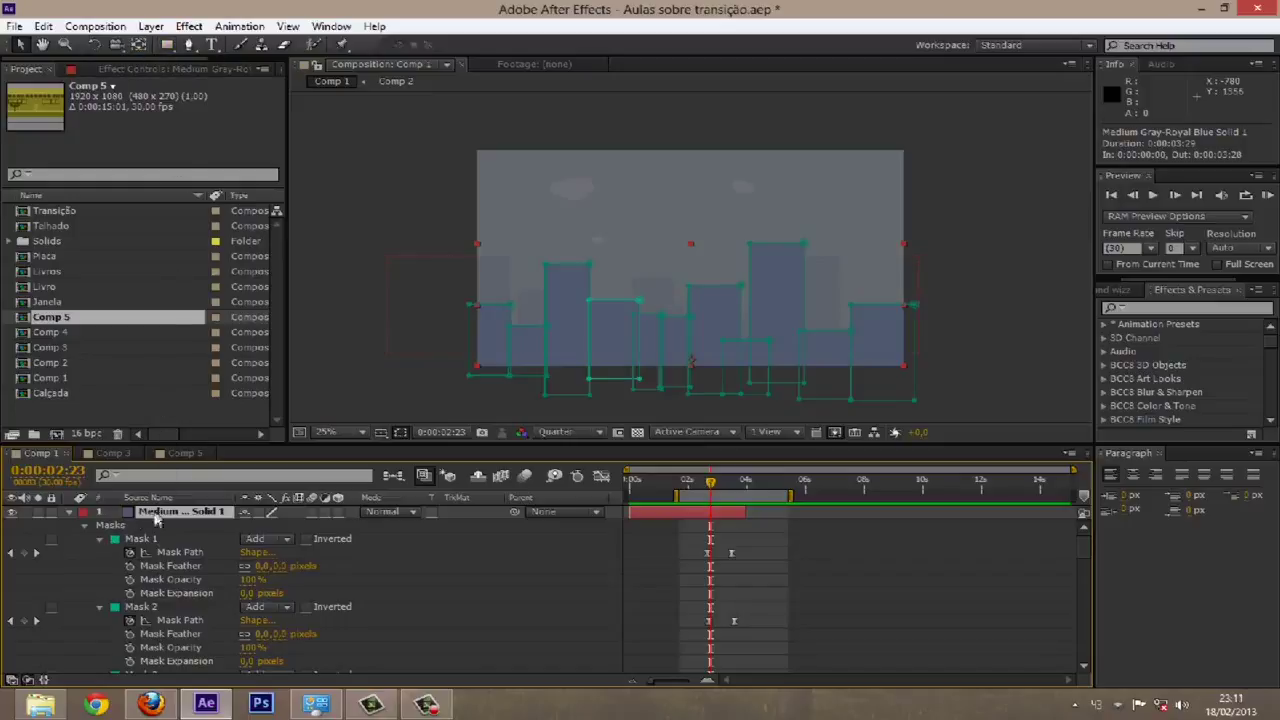
click(150, 540)
click(167, 44)
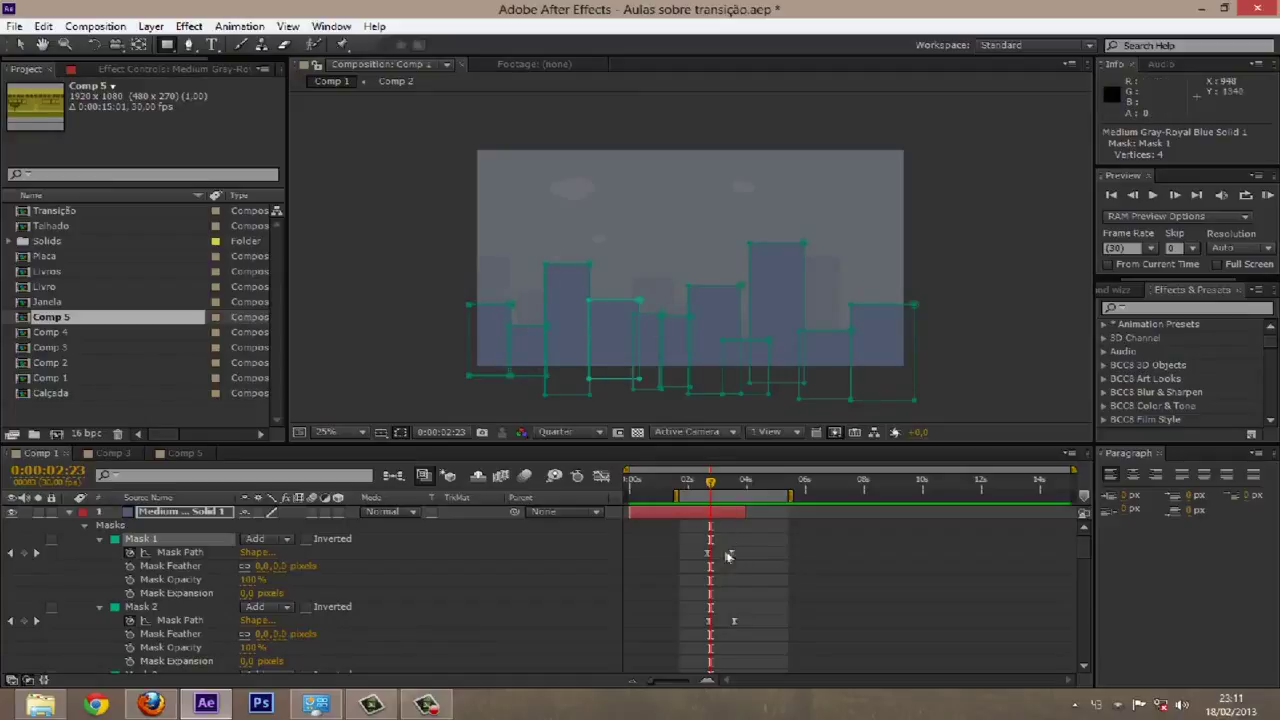
drag(697, 546, 785, 605)
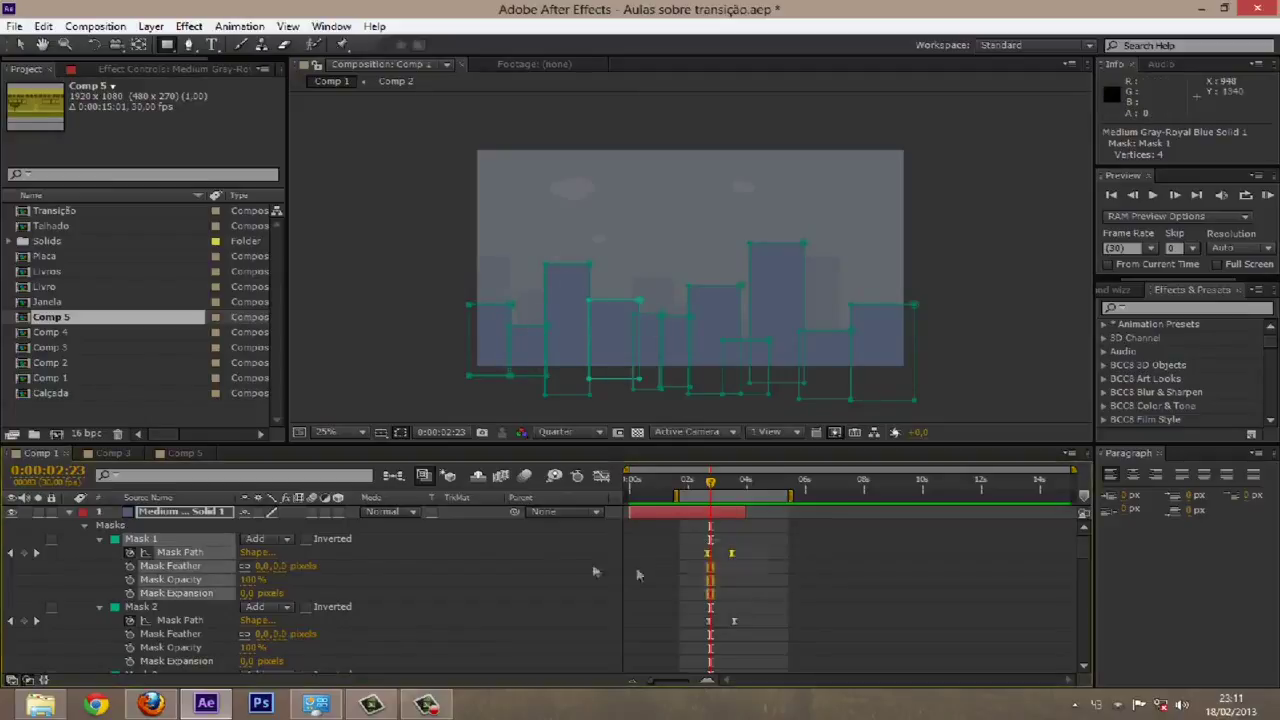
click(408, 564)
click(202, 541)
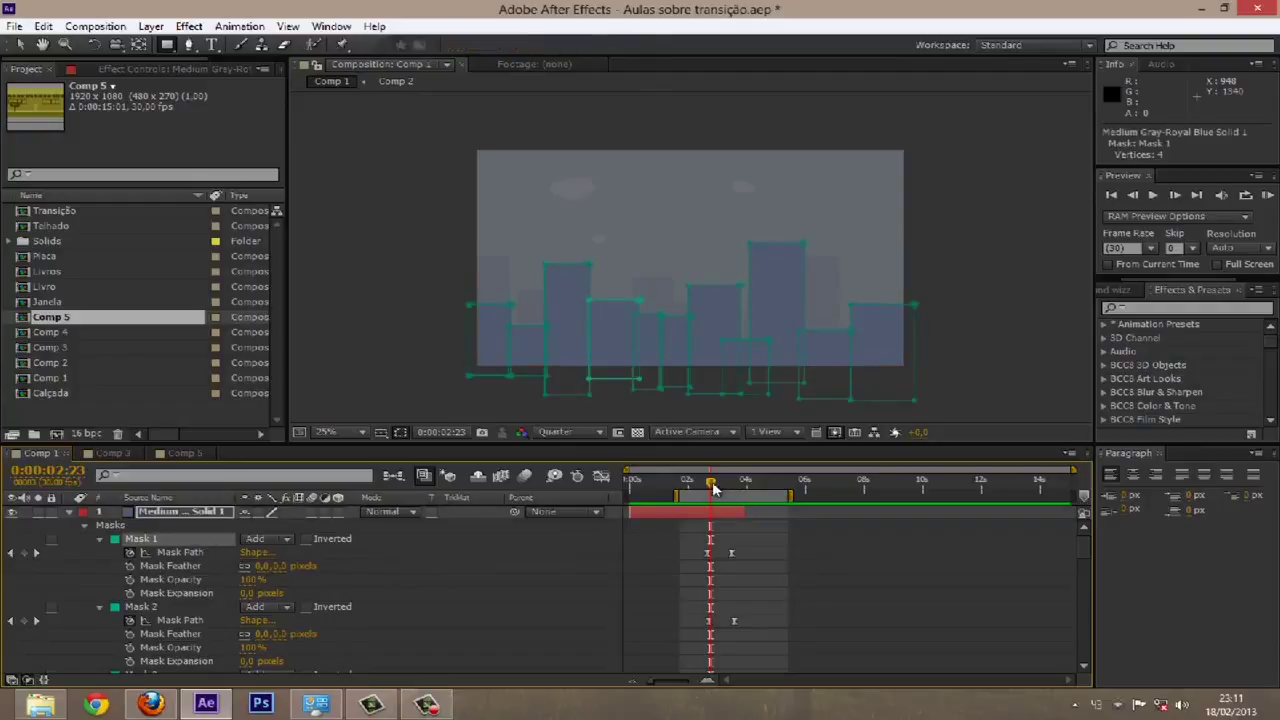
key(v)
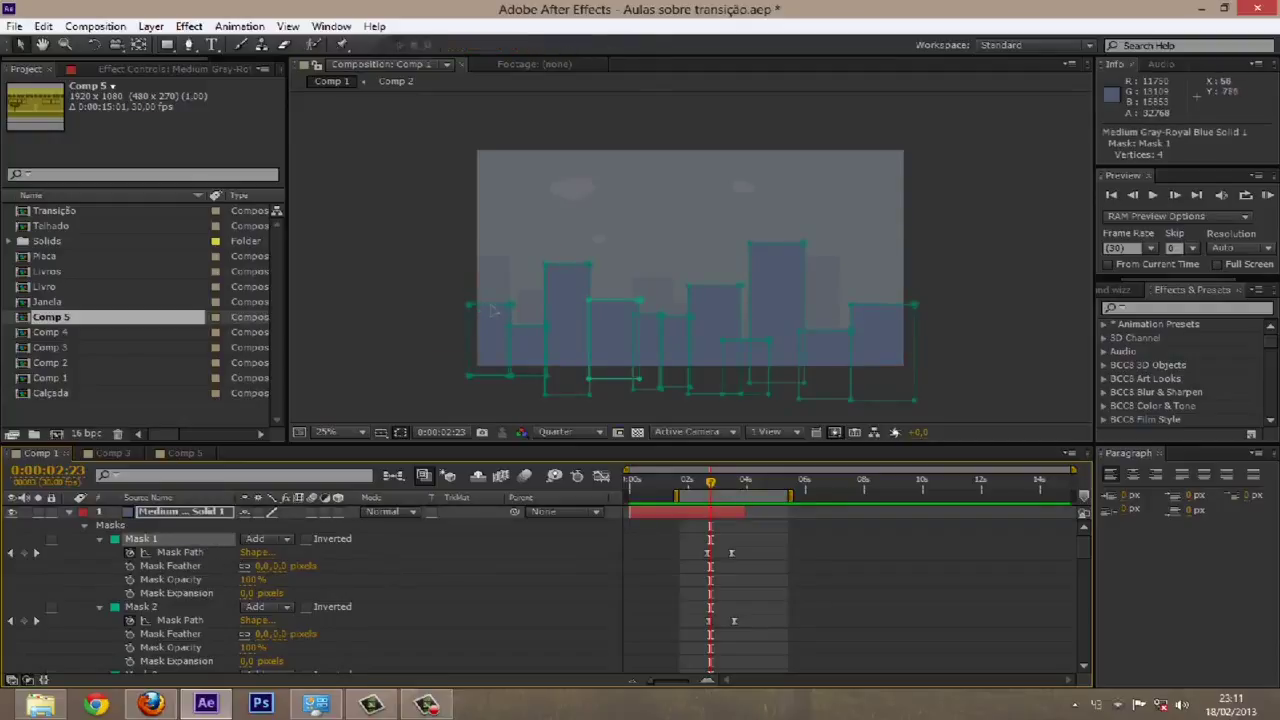
Step: Select all the building masks in the composition view and scrub from 2:23 to 3:07 and back to 2:15 to examine their growth
drag(385, 227, 963, 366)
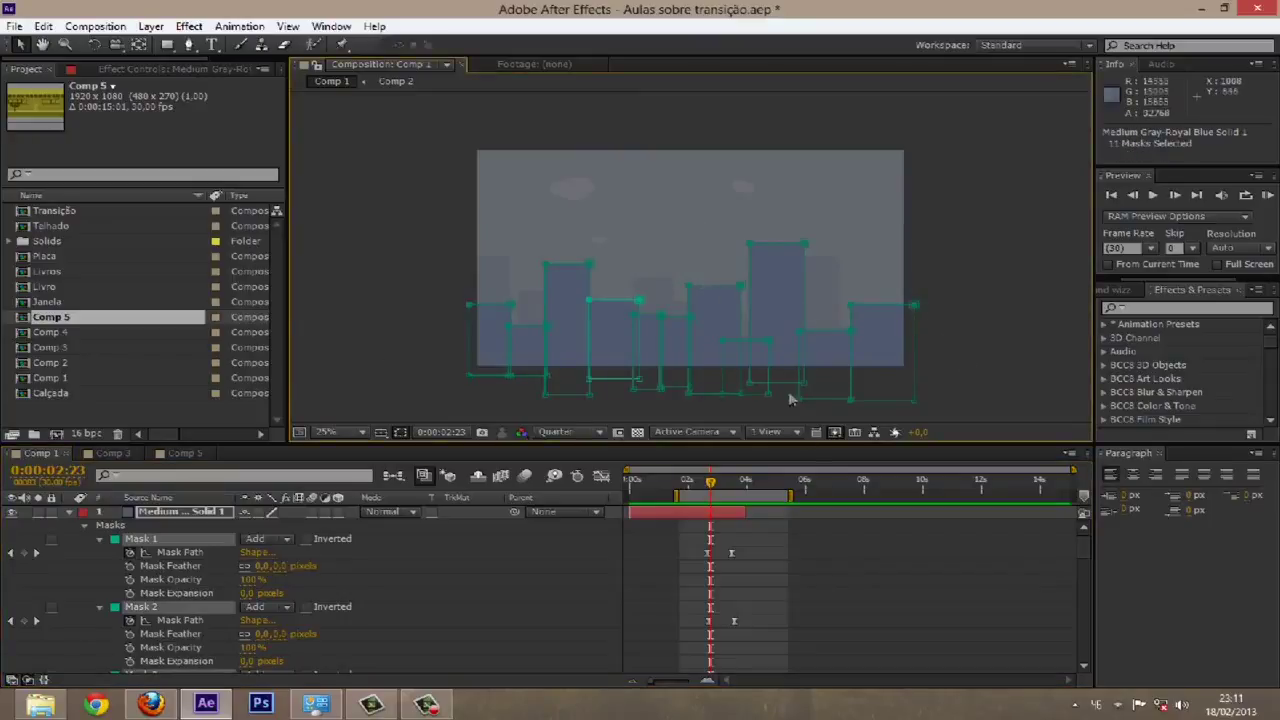
drag(718, 484, 725, 484)
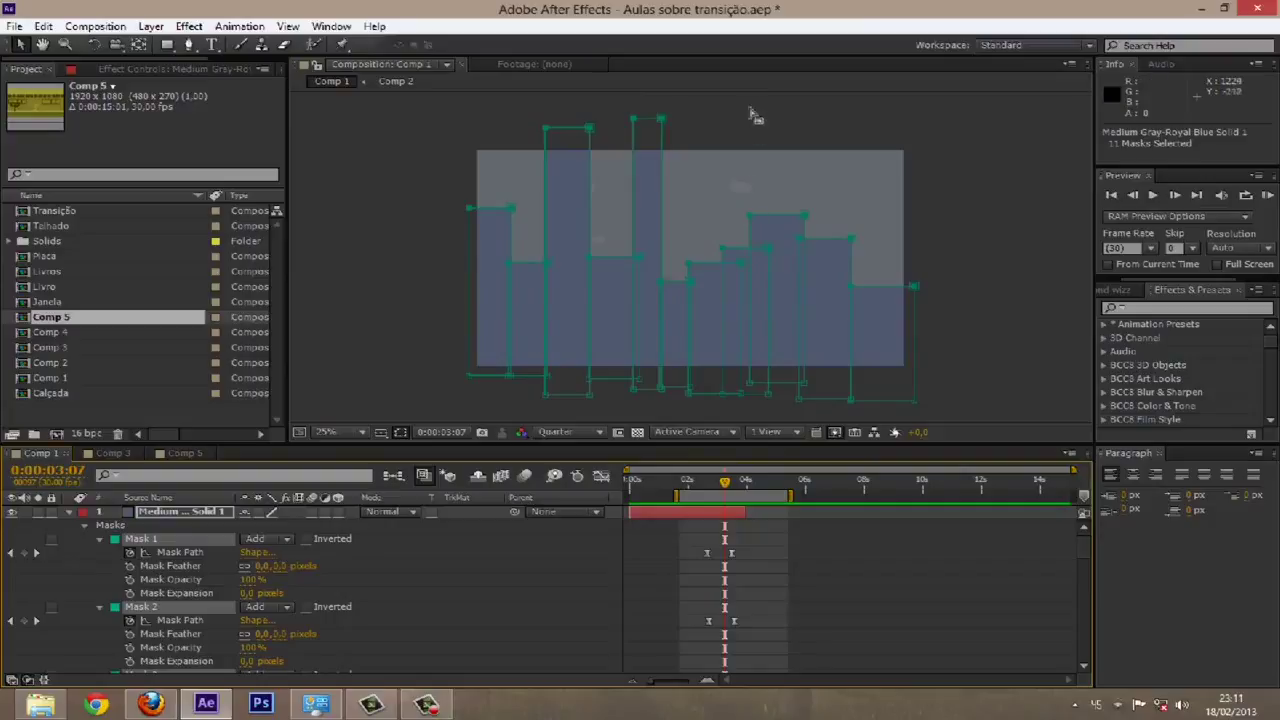
drag(748, 482, 703, 484)
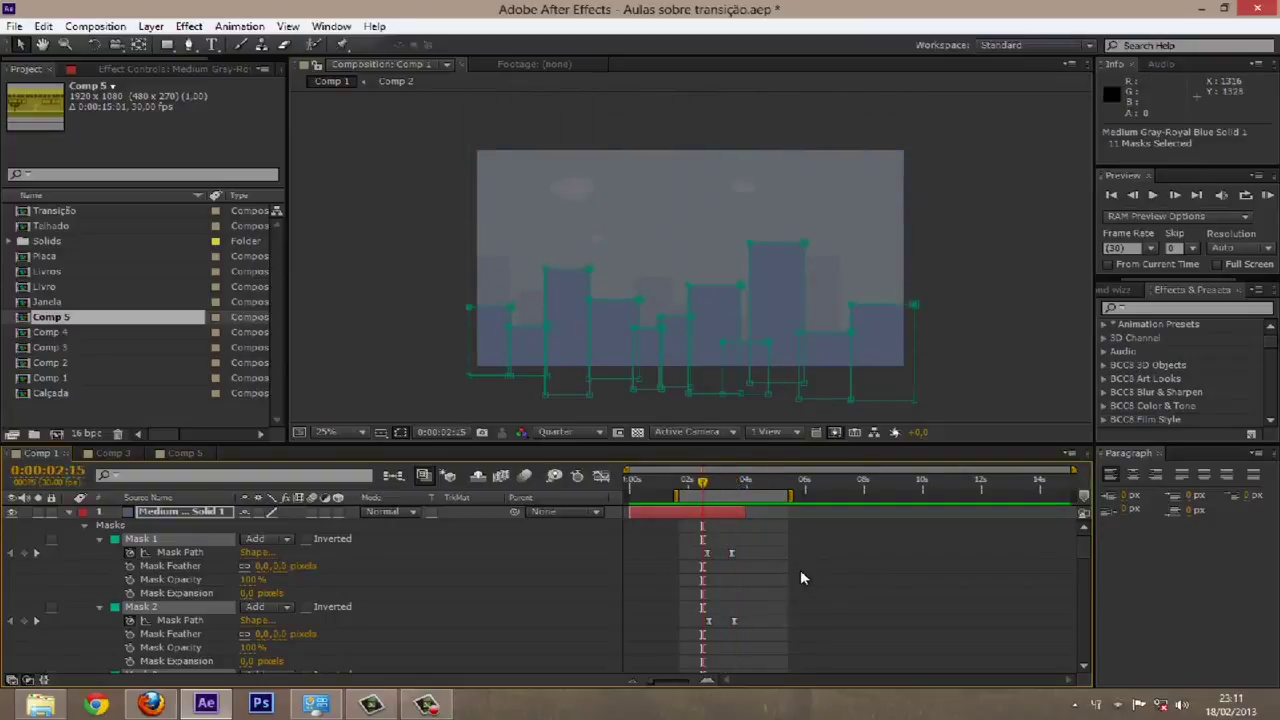
click(800, 577)
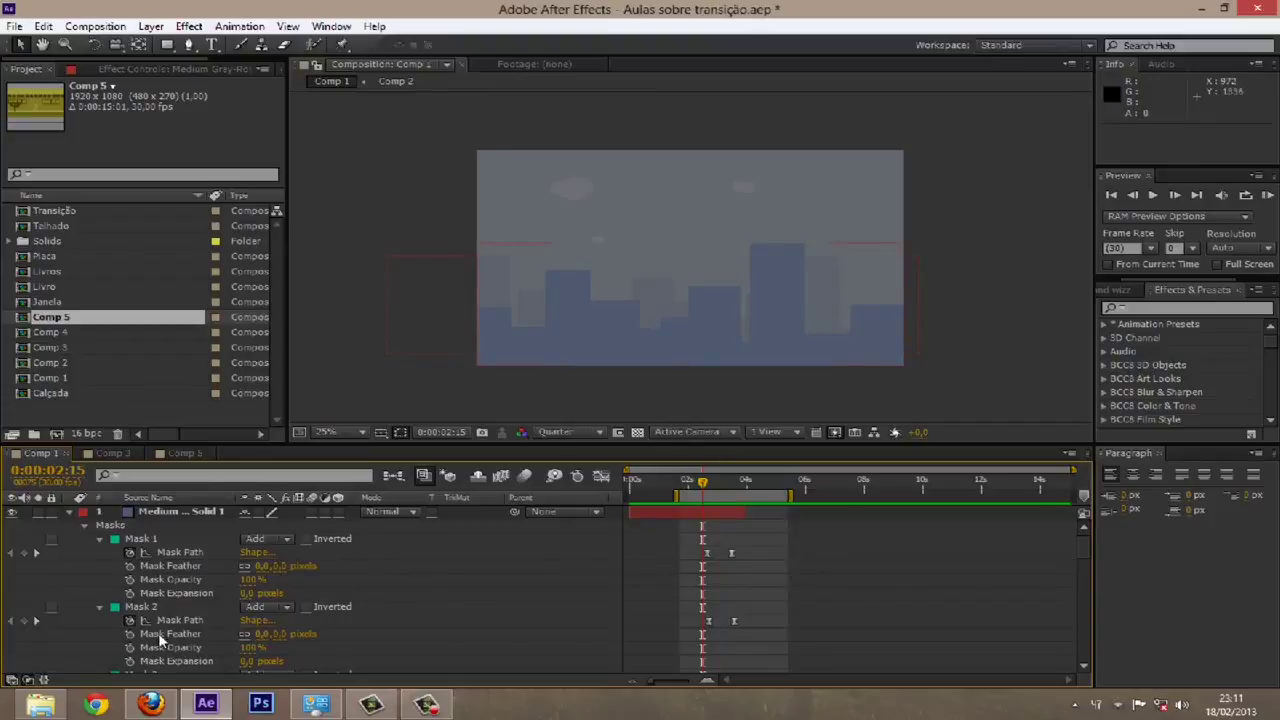
Step: Zoom in on the timeline and examine Mask 2's path keyframes, placing the time at its first keyframe, 2:21
click(174, 620)
key(equal)
key(equal)
key(equal)
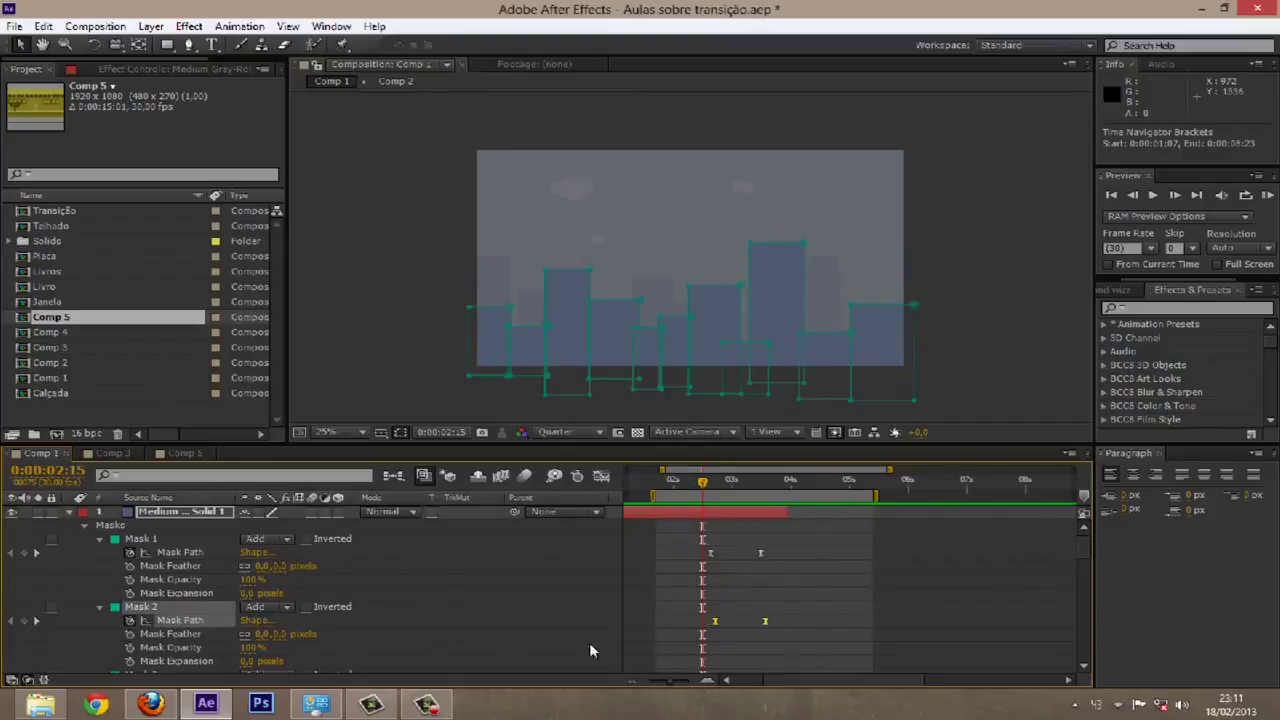
drag(725, 598, 990, 650)
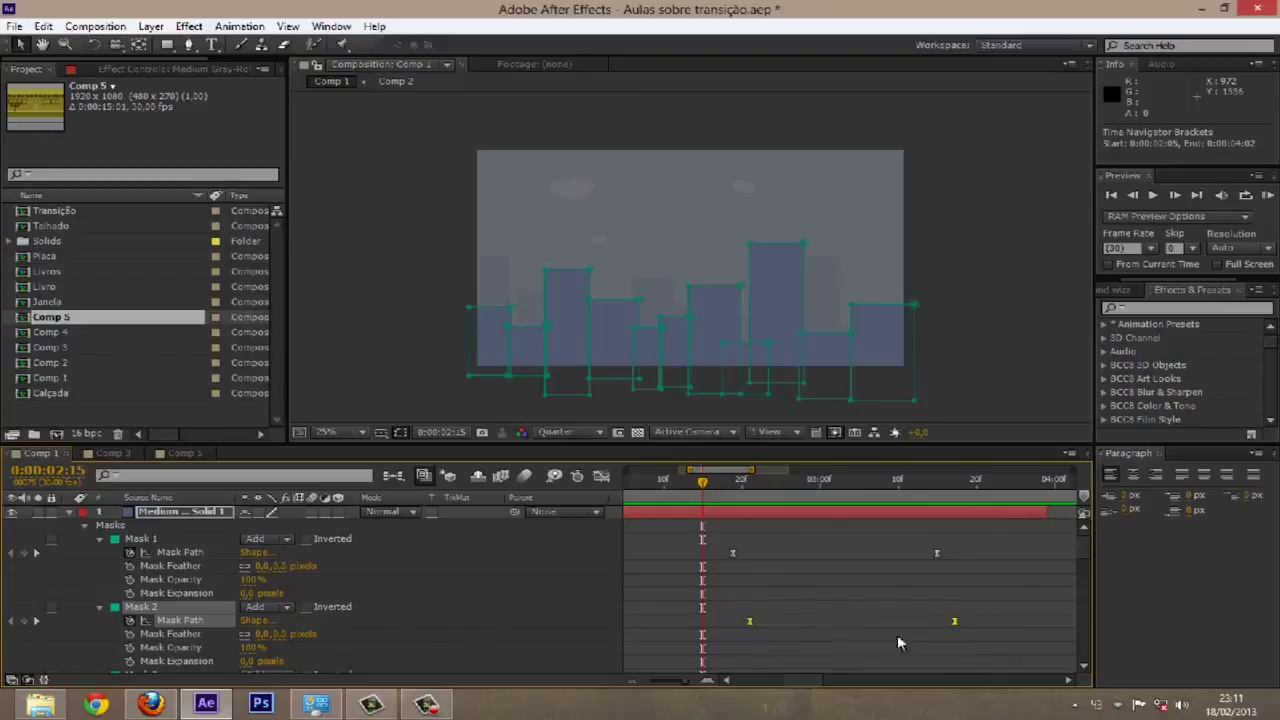
drag(709, 476, 749, 488)
Step: Compare the staggered Mask Path keyframes of Masks 3, 4 and 5, and collapse the buildings layer
scroll(811, 597, down, 3)
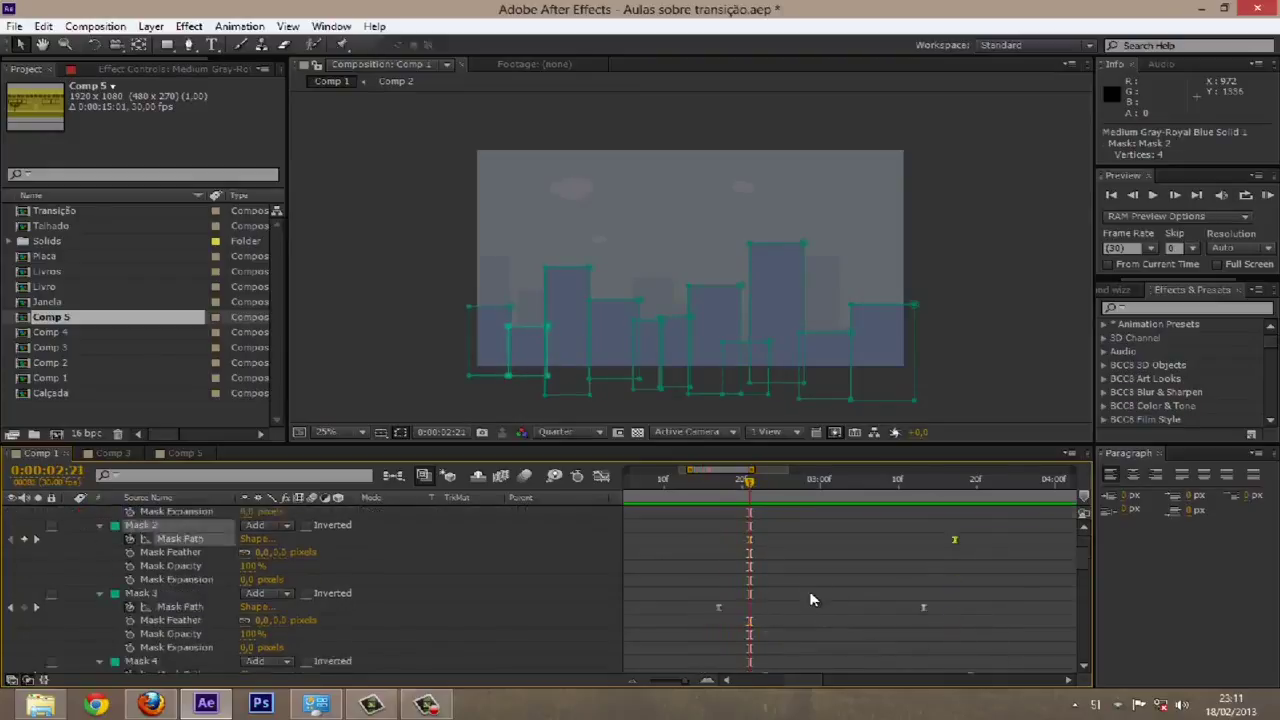
drag(706, 575, 976, 652)
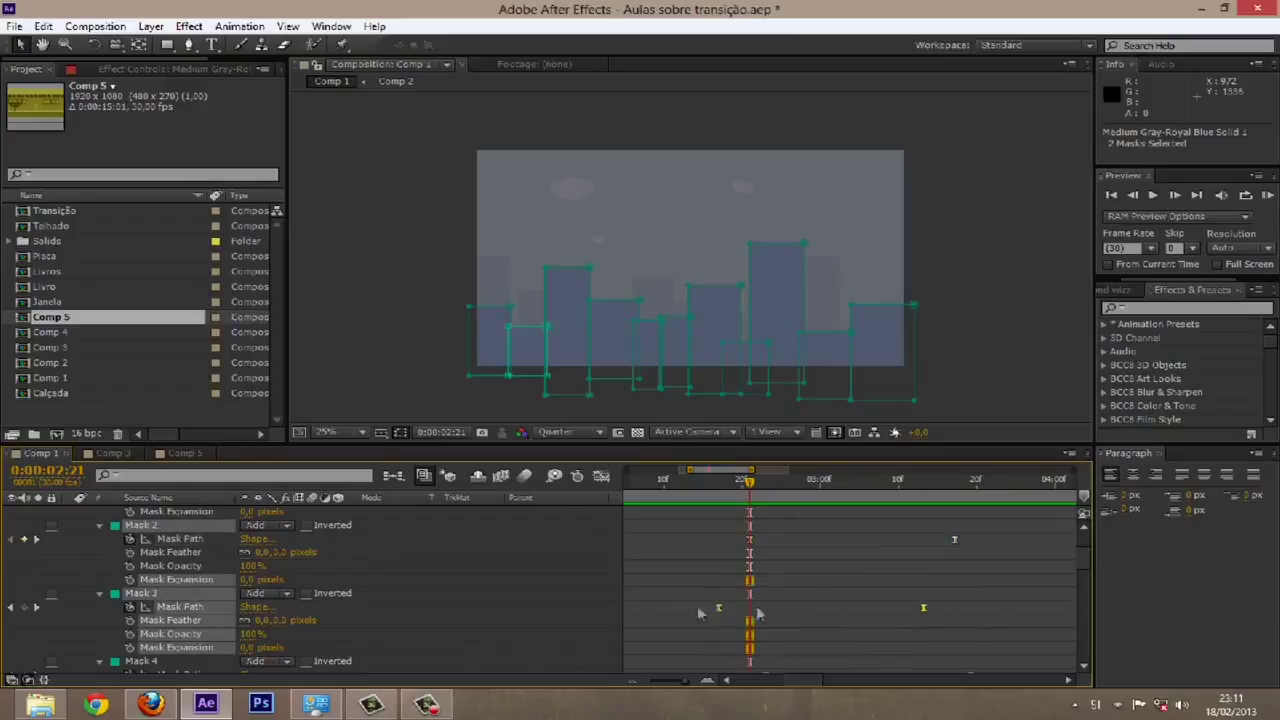
click(632, 603)
scroll(669, 605, down, 2)
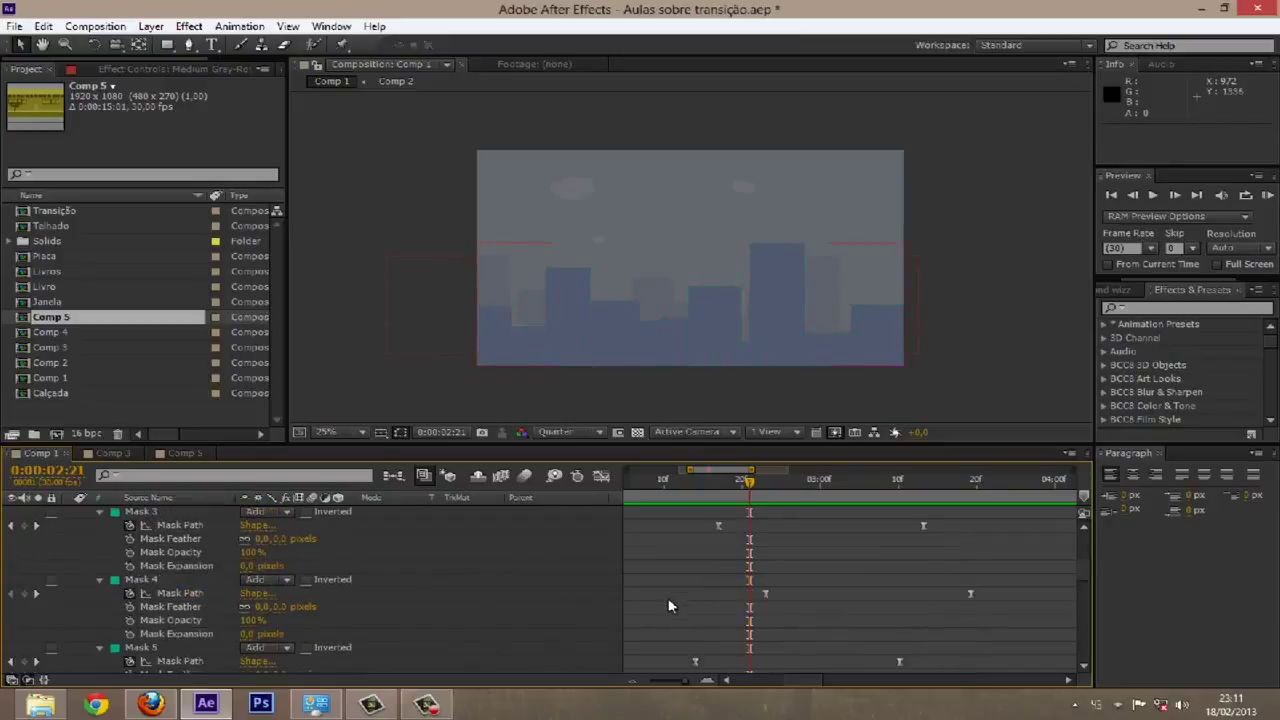
drag(731, 584, 1006, 617)
drag(664, 637, 896, 674)
drag(742, 470, 695, 490)
scroll(343, 566, up, 3)
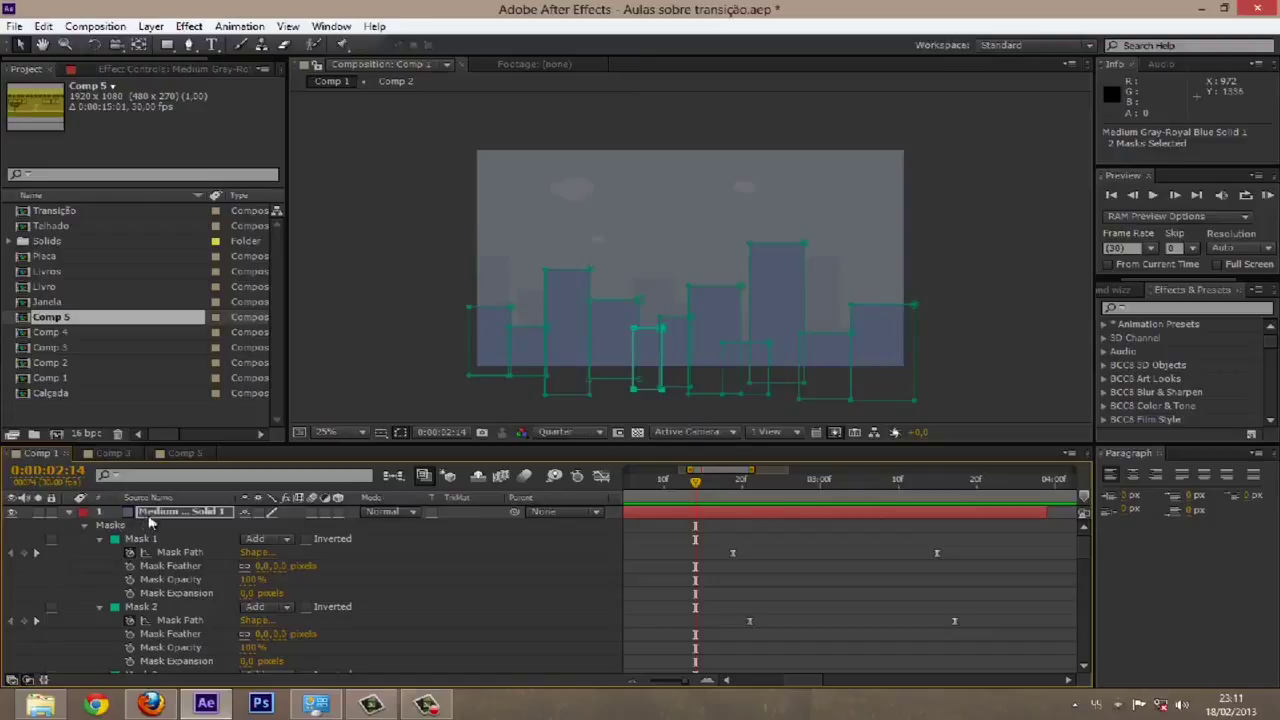
click(83, 515)
click(70, 514)
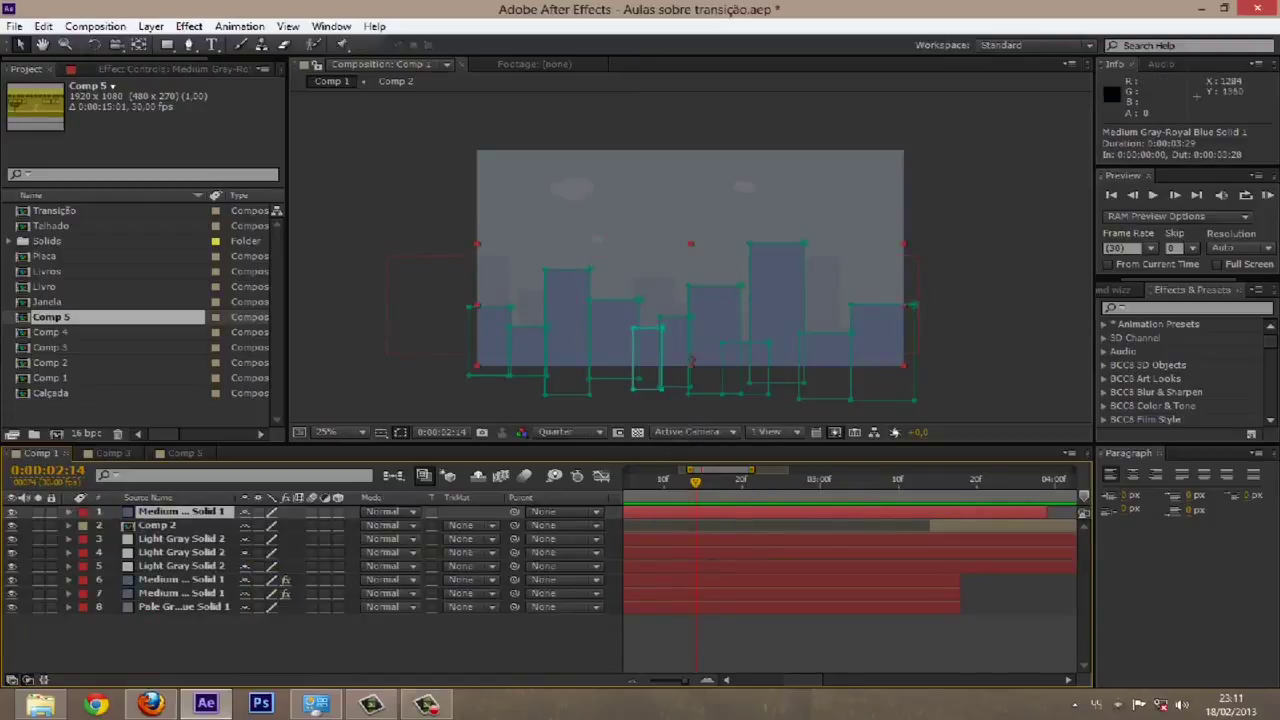
Step: Scrub Comp 1 from 2:14 to 4:04 and select the Comp 2 layer to examine where it takes over from the buildings
drag(737, 484, 893, 484)
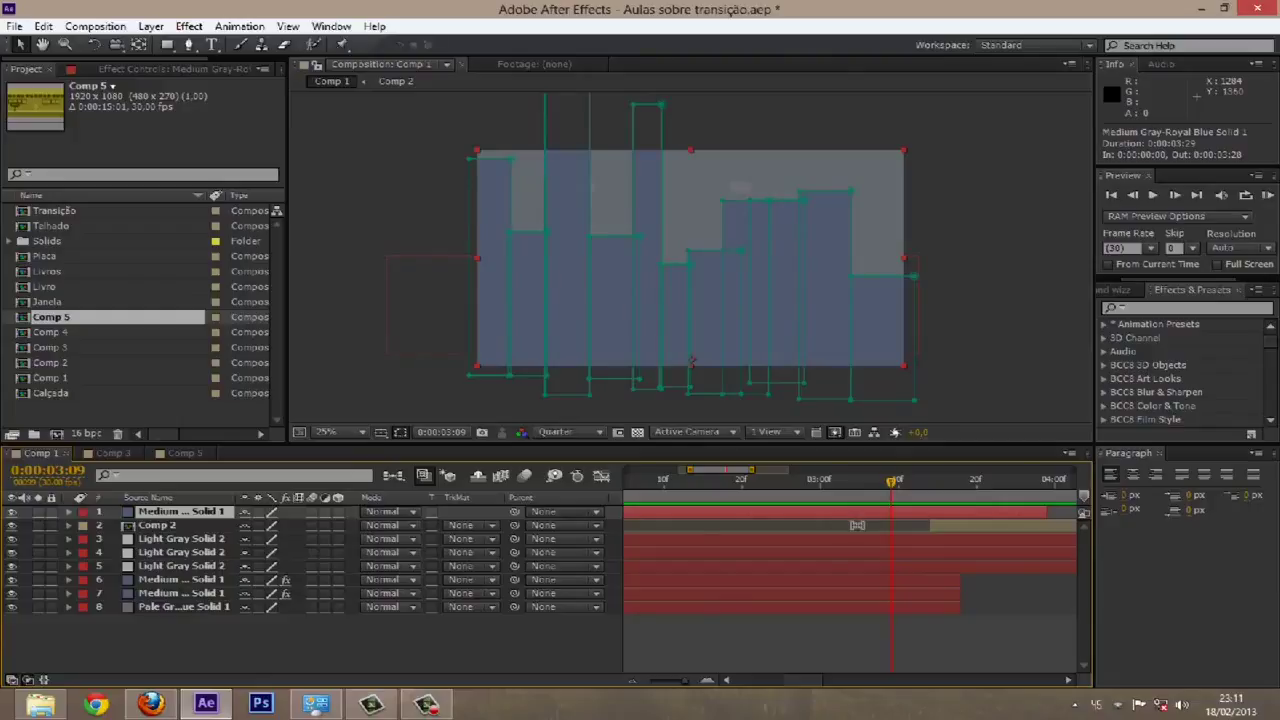
key(minus)
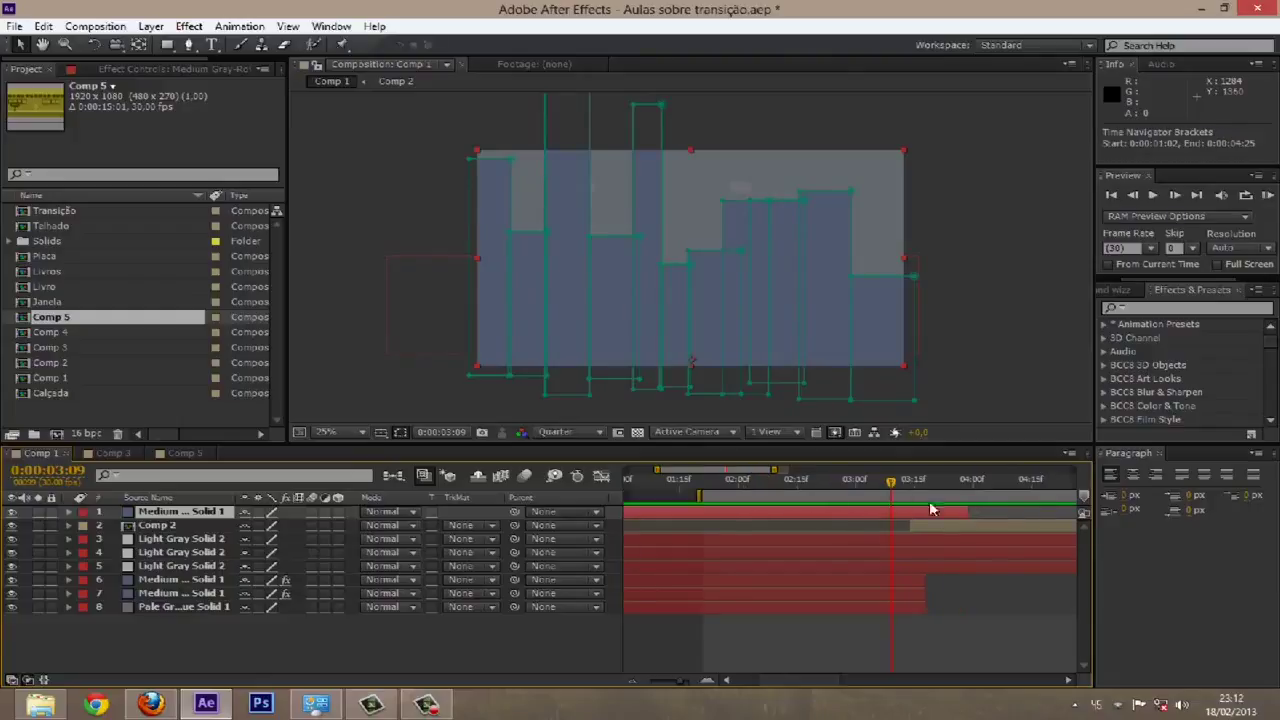
drag(946, 491, 979, 523)
click(979, 523)
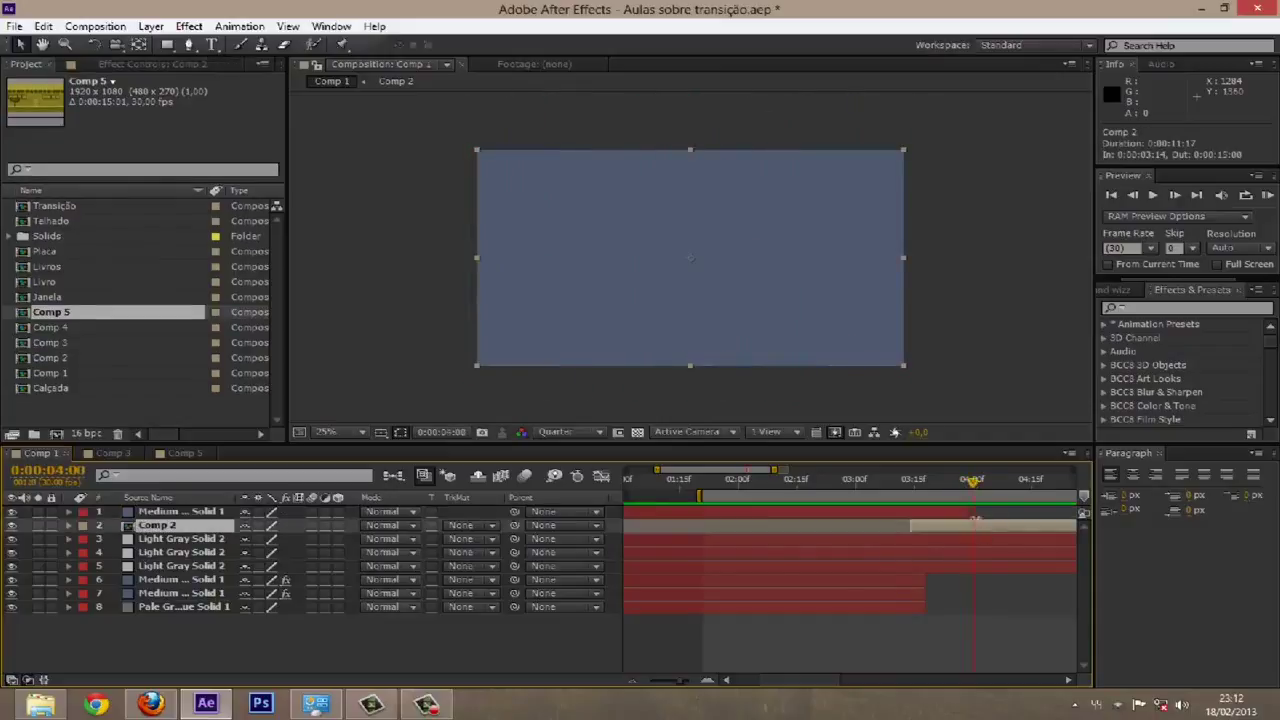
key(minus)
key(minus)
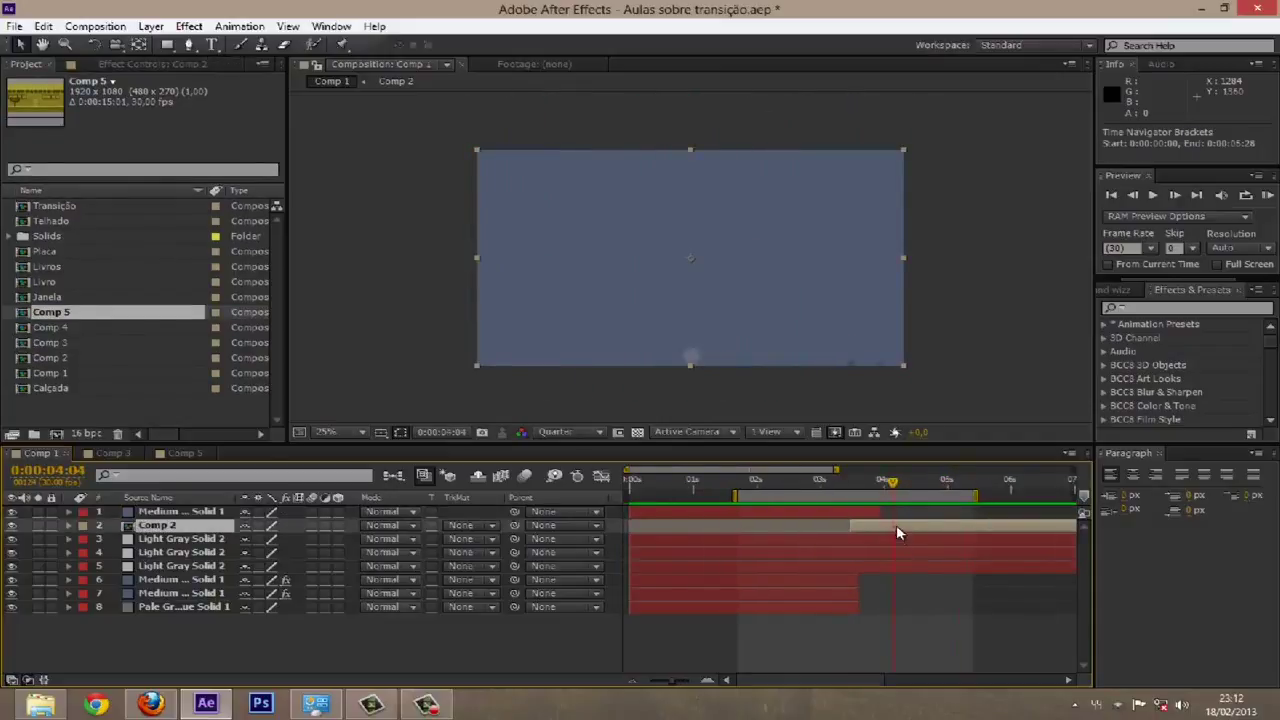
Step: Scrub Comp 1 back and forth between 2:23 and 4:17 to compare the city and underwater scenes, stopping at 4:10
drag(893, 491, 812, 500)
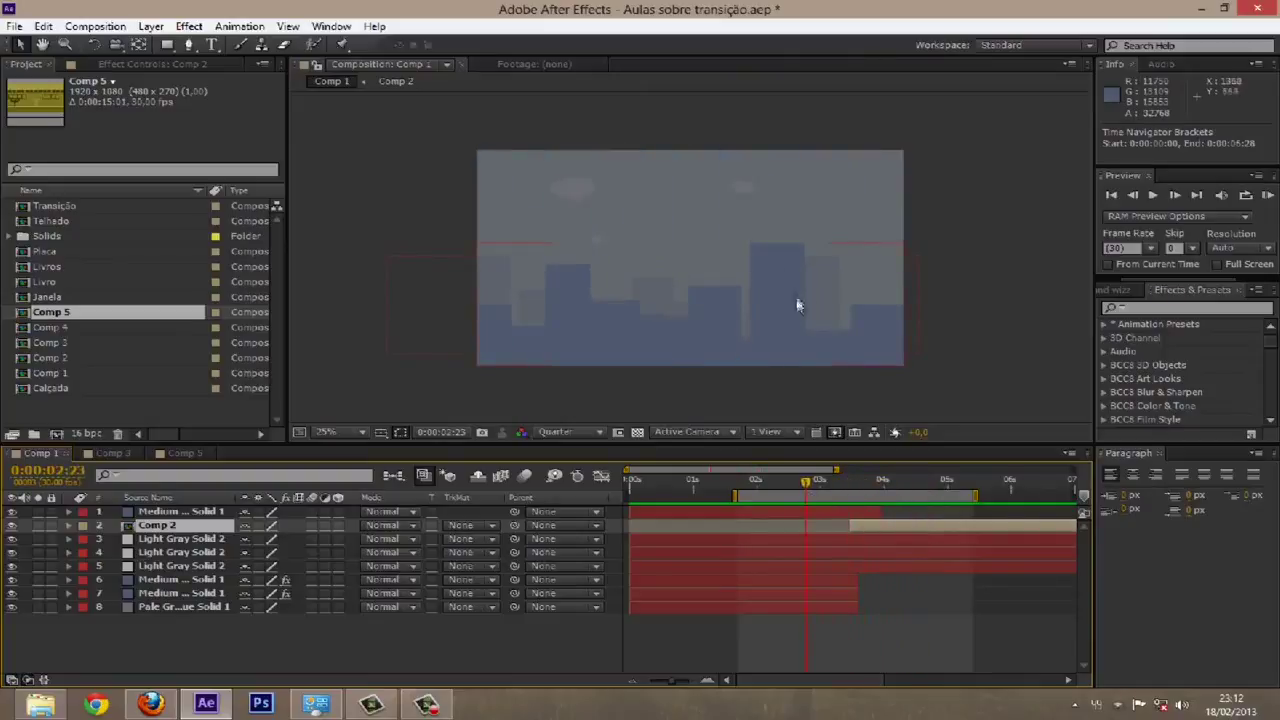
mouse_move(810, 486)
mouse_down()
mouse_move(908, 494)
mouse_move(828, 494)
mouse_up()
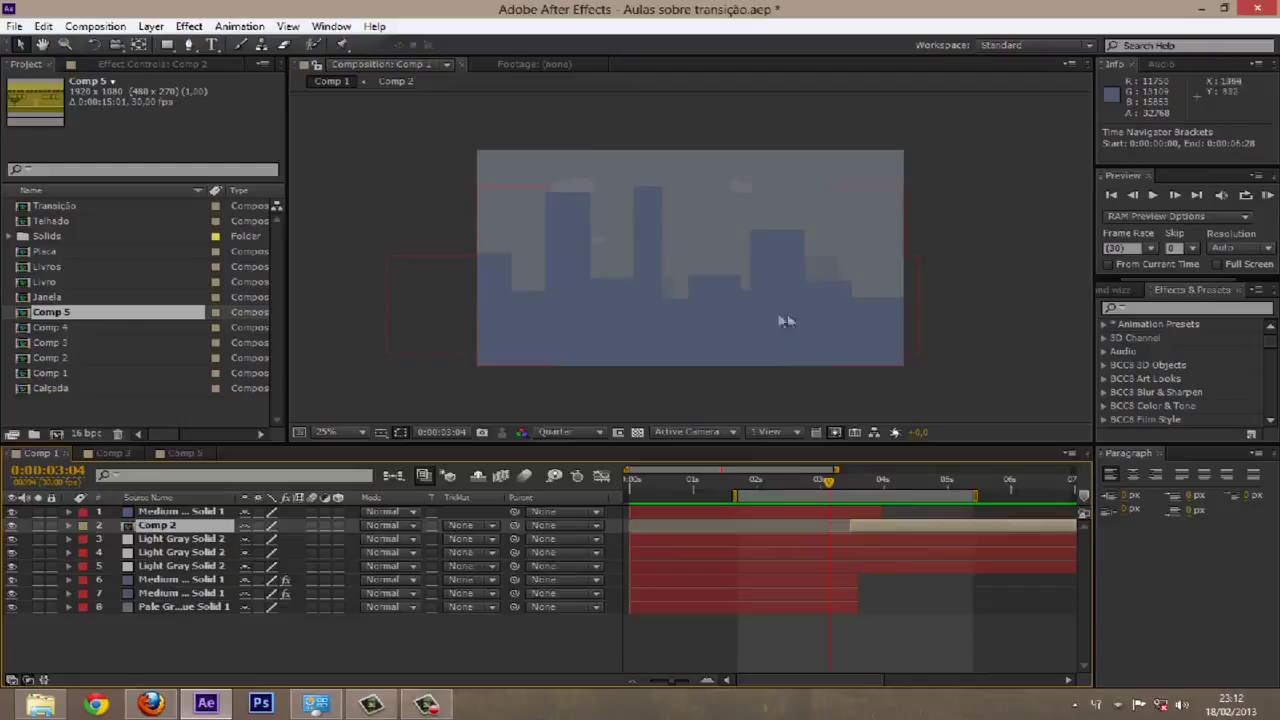
drag(856, 494, 920, 490)
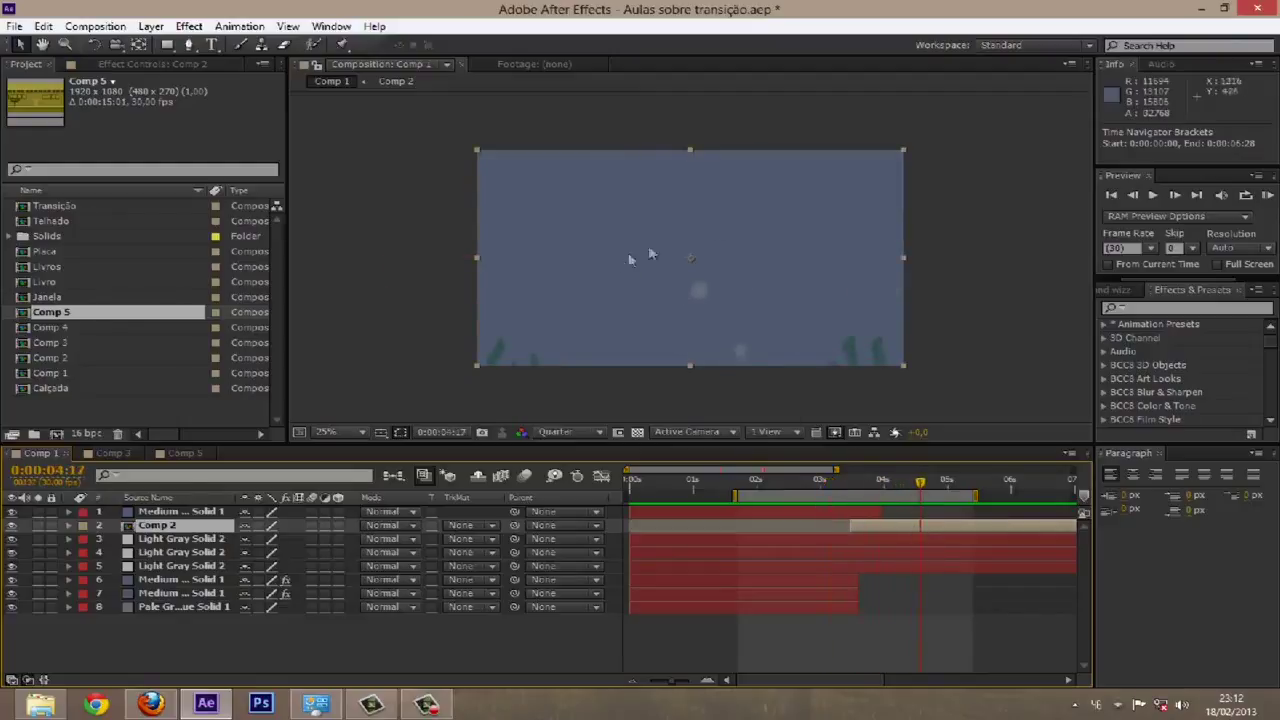
drag(918, 495, 822, 488)
click(894, 484)
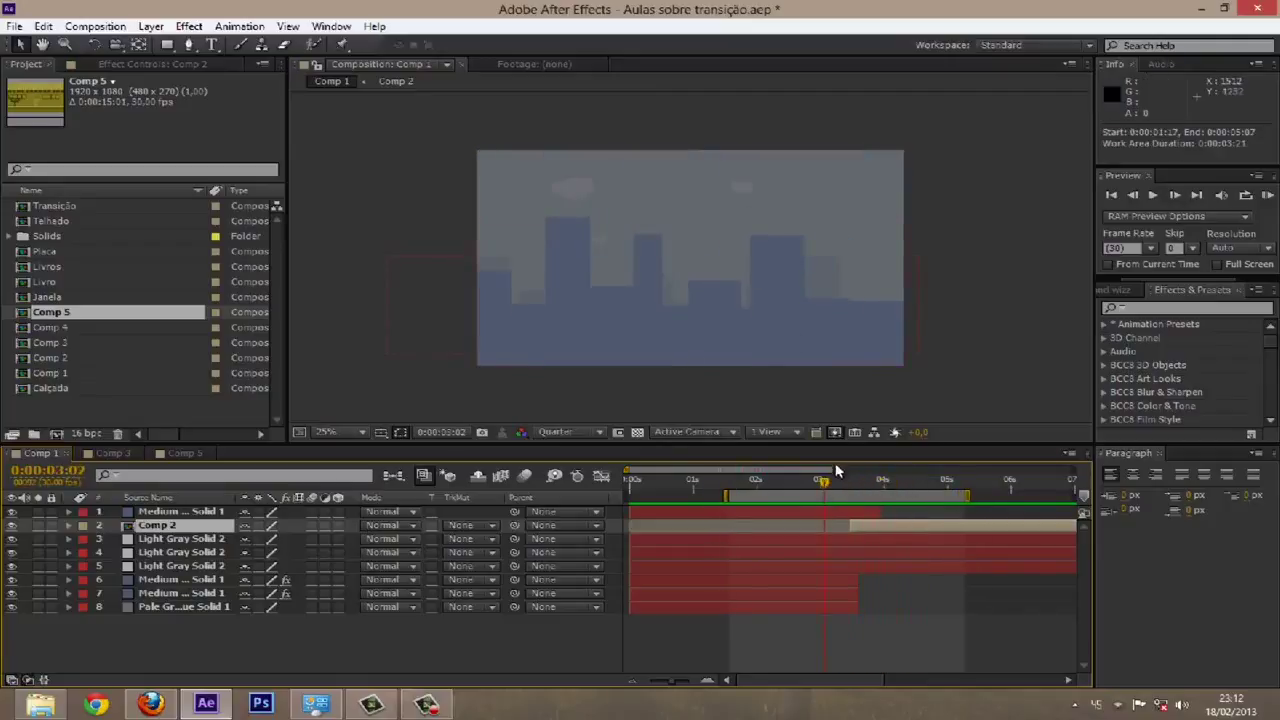
click(912, 480)
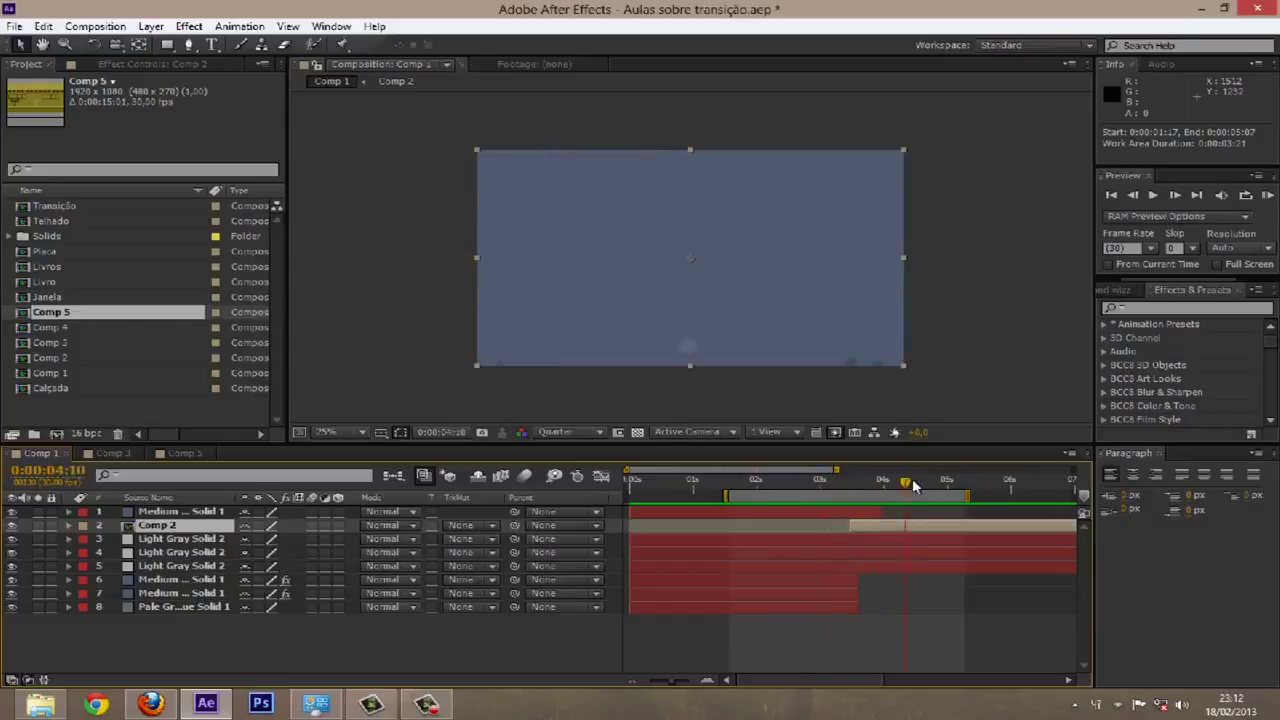
Step: Open Comp 2 and play its underwater animation from about 4:00
double_click(925, 533)
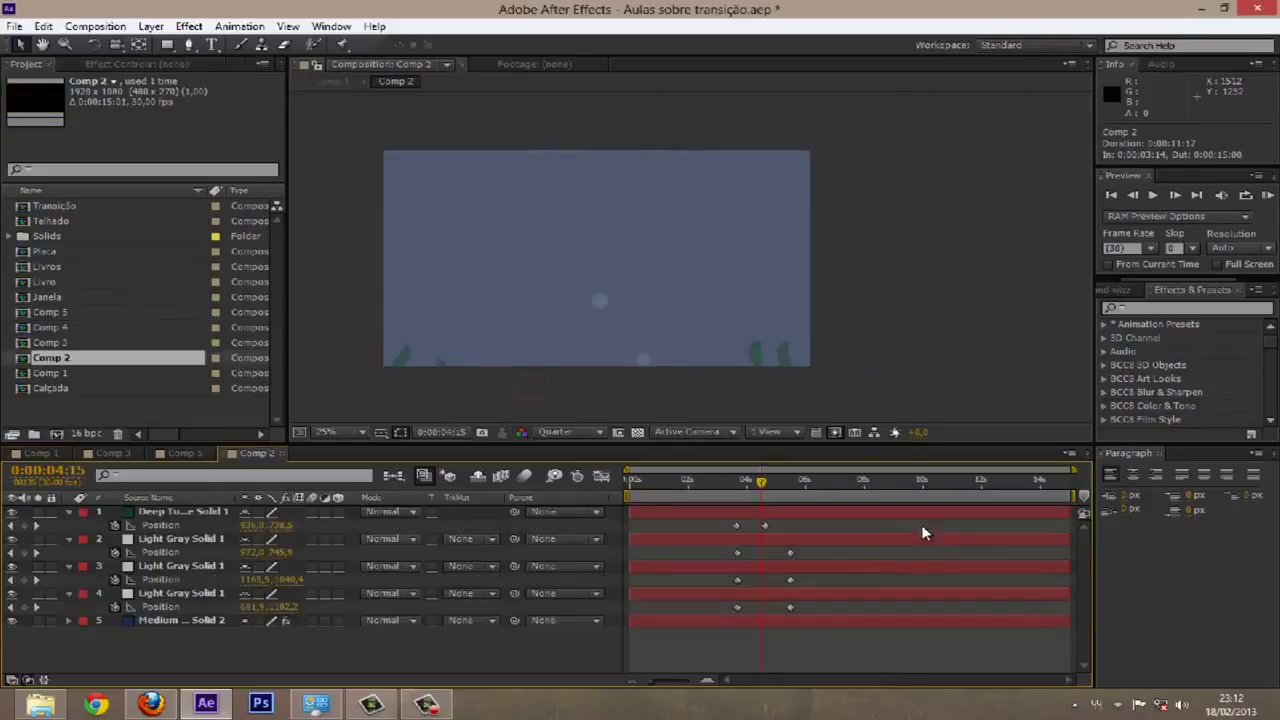
click(740, 487)
key(space)
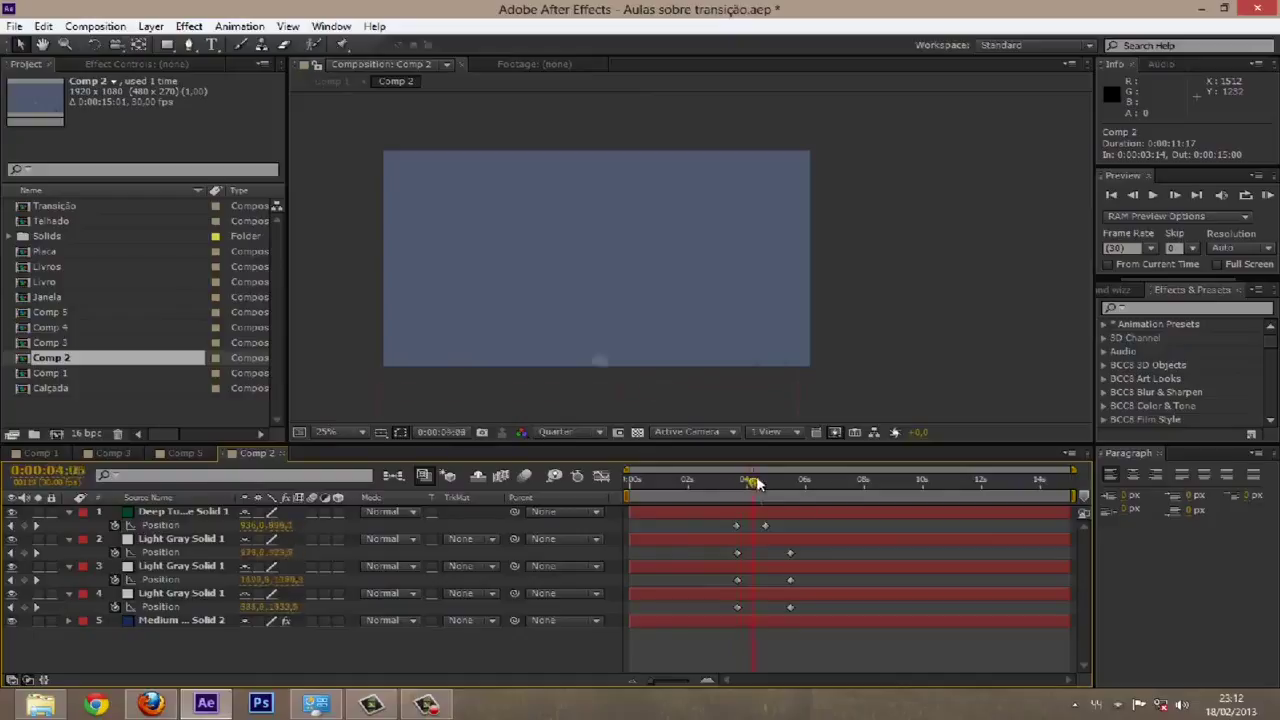
Step: Examine the Fill effect's colour on the background solid of Comp 2, leaving the colour picker without changes
click(180, 620)
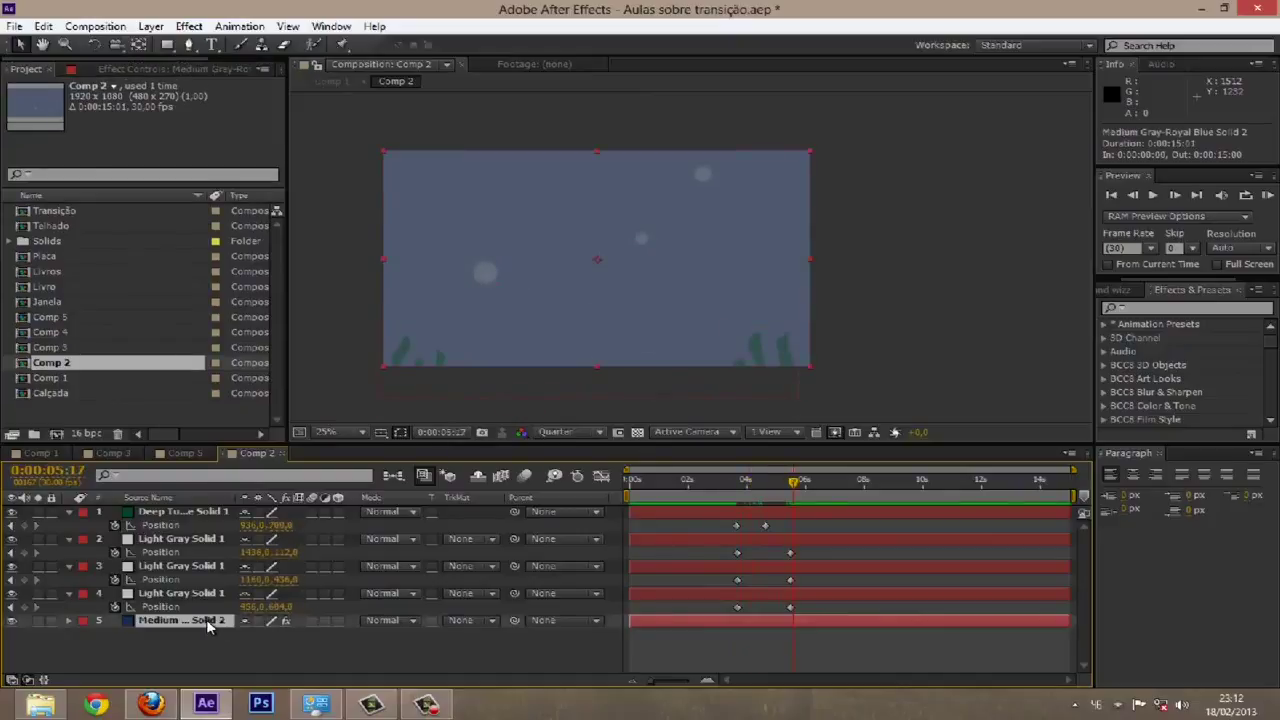
click(119, 69)
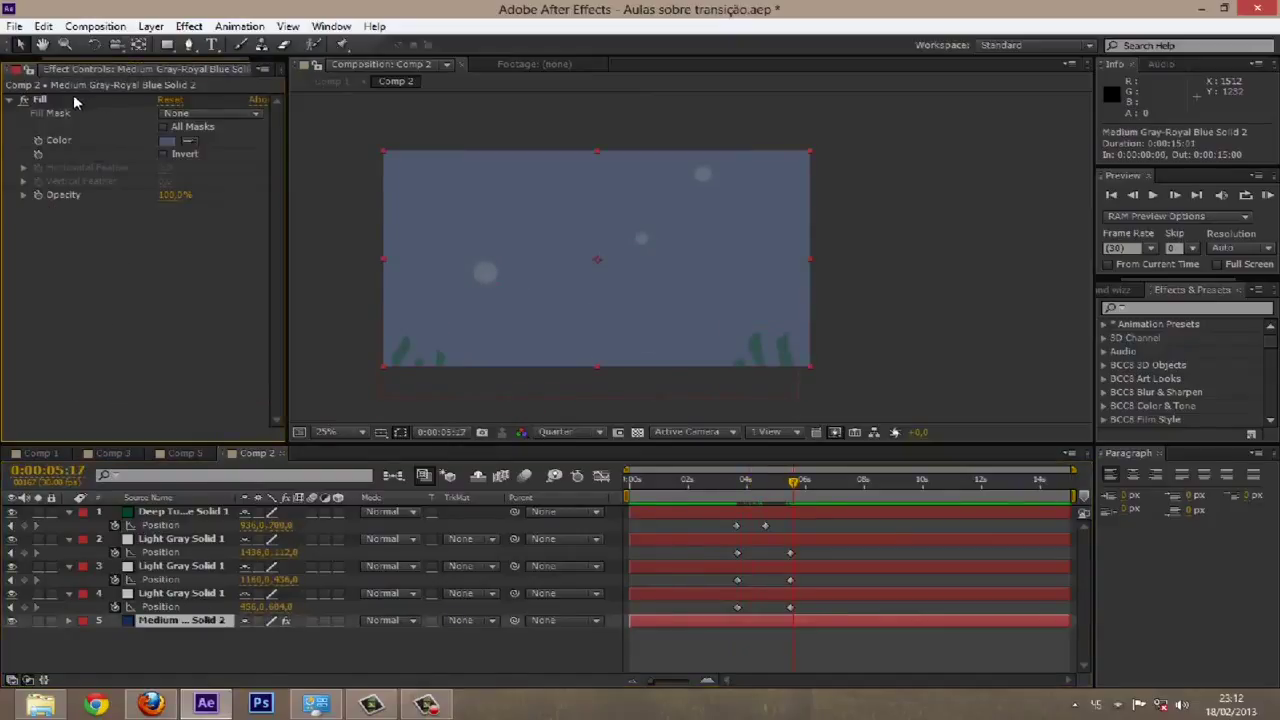
click(73, 101)
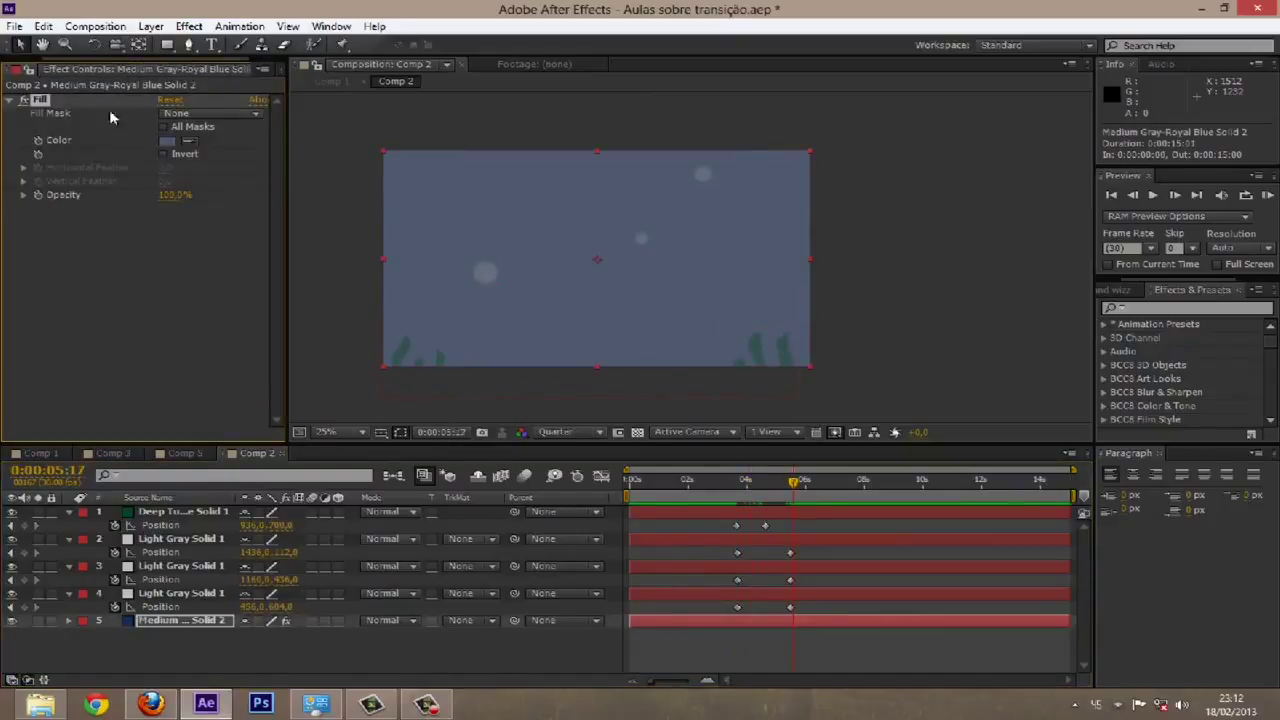
click(167, 142)
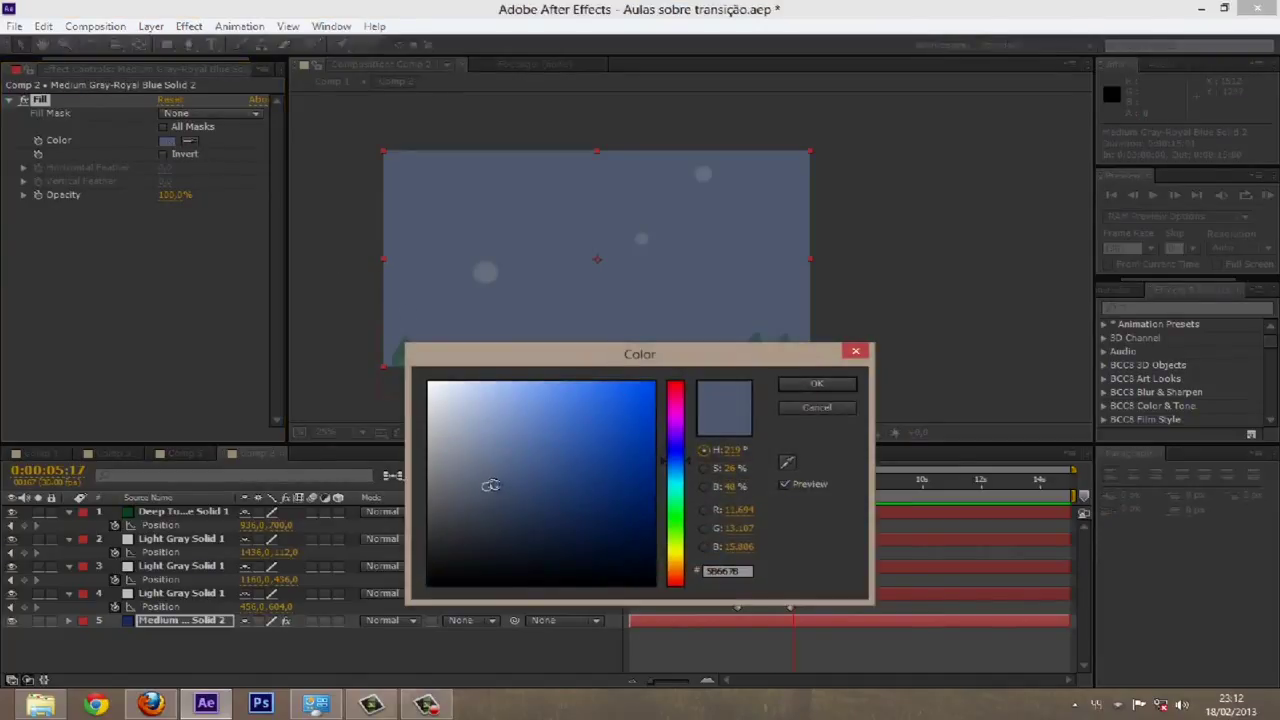
click(806, 409)
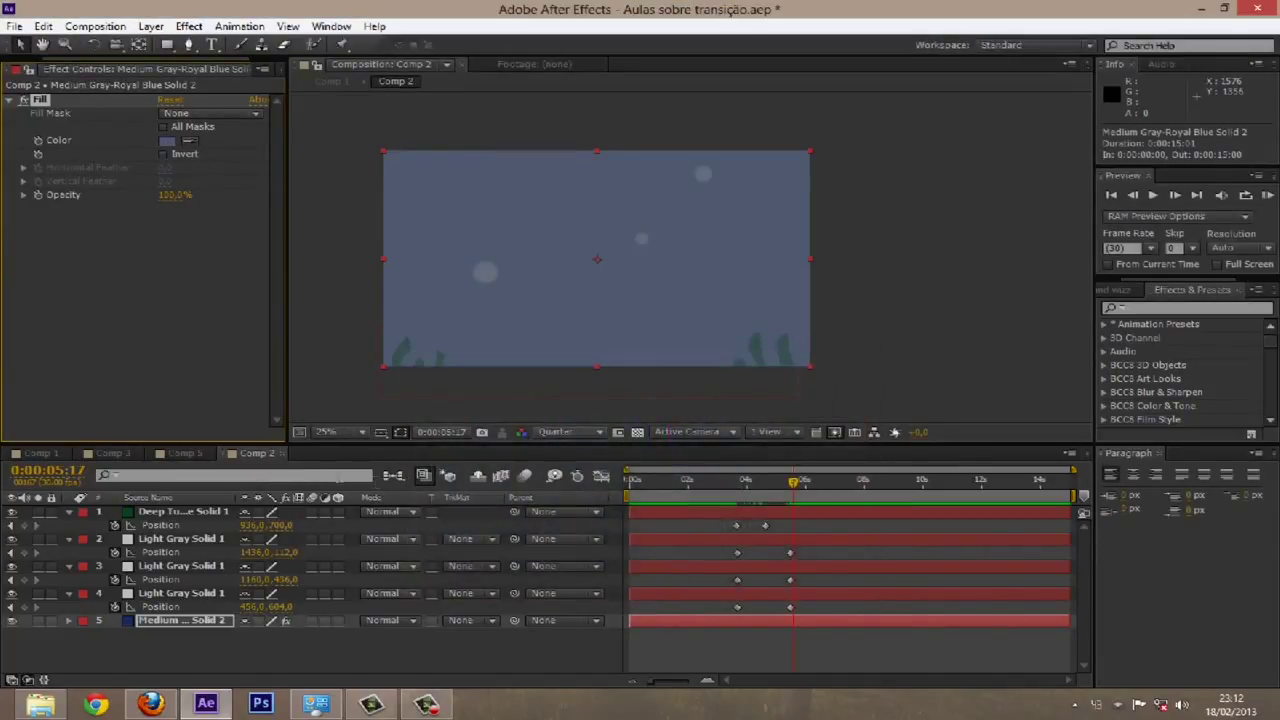
Step: Close Comp 2 and scrub Comp 1 between 2:12 and 3:10 to examine how the buildings cover the frame
click(286, 455)
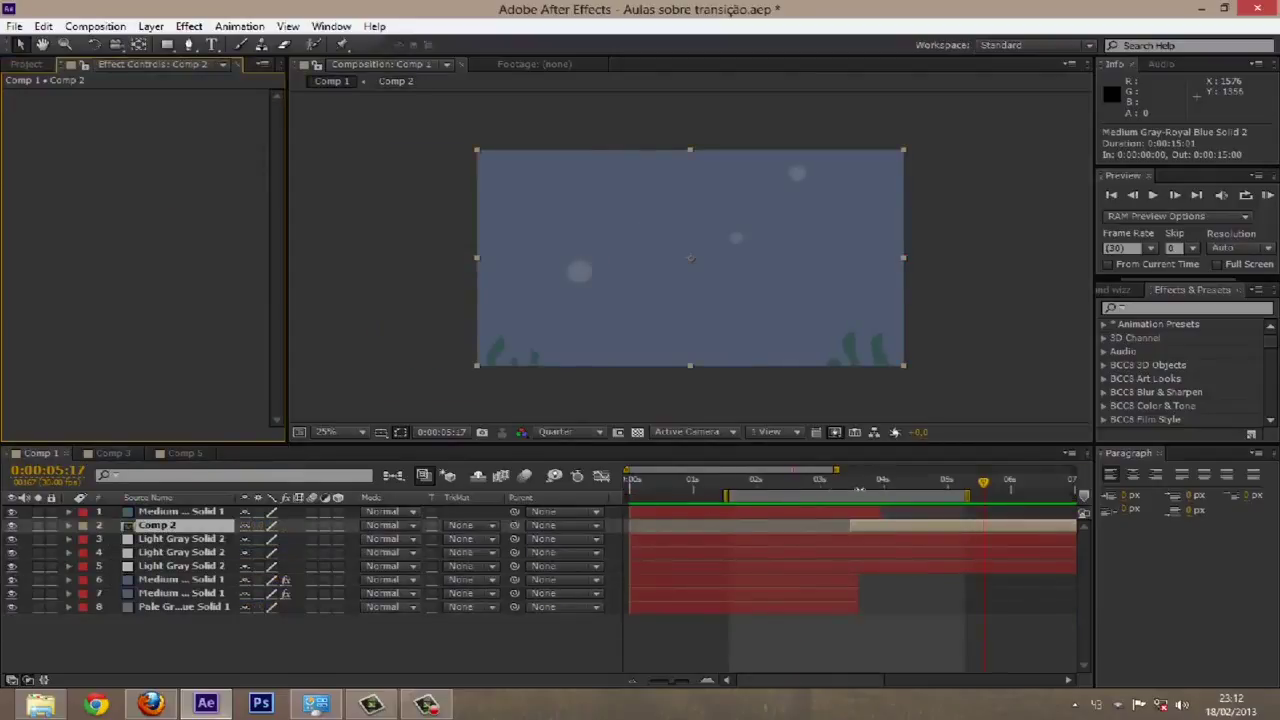
drag(857, 481, 784, 490)
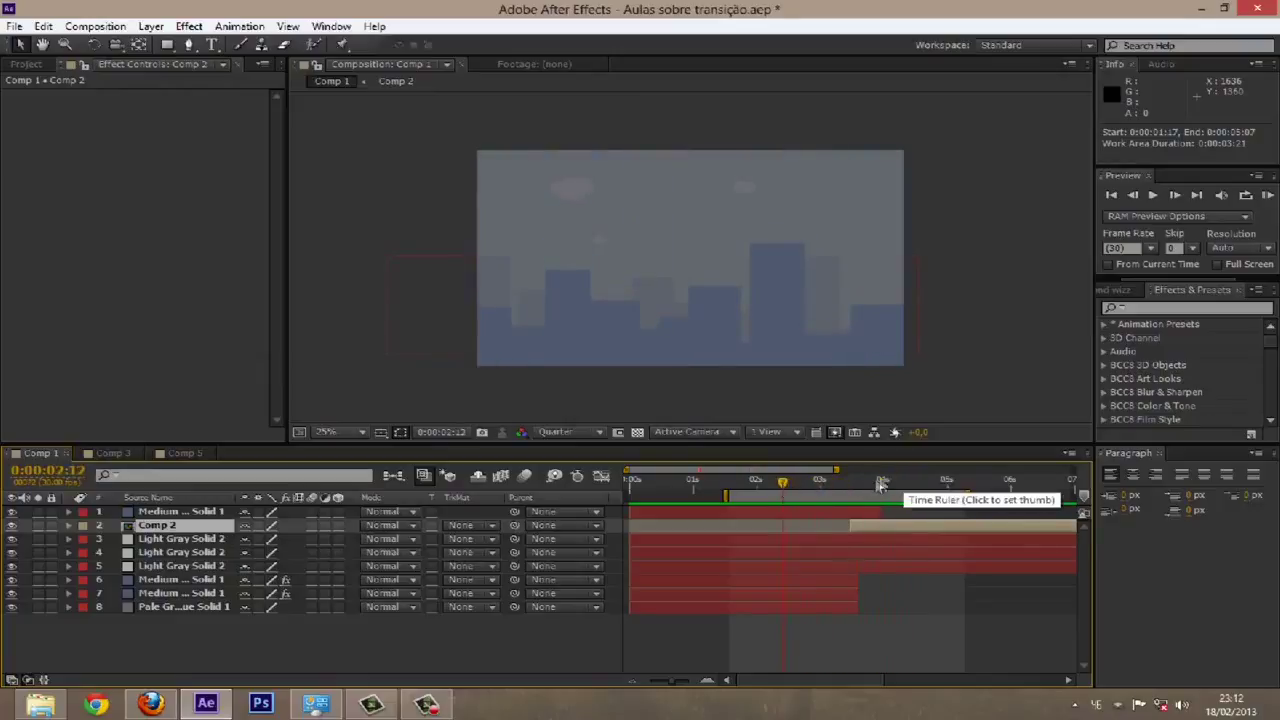
drag(816, 489, 786, 493)
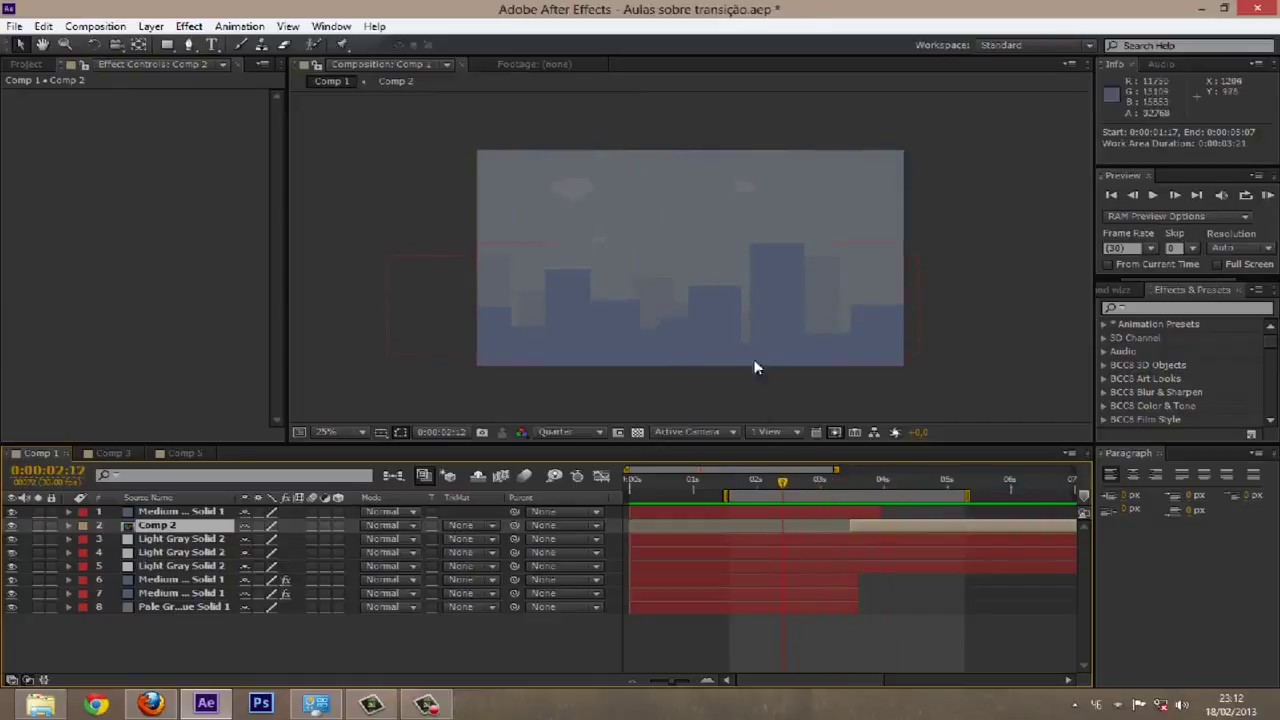
click(819, 485)
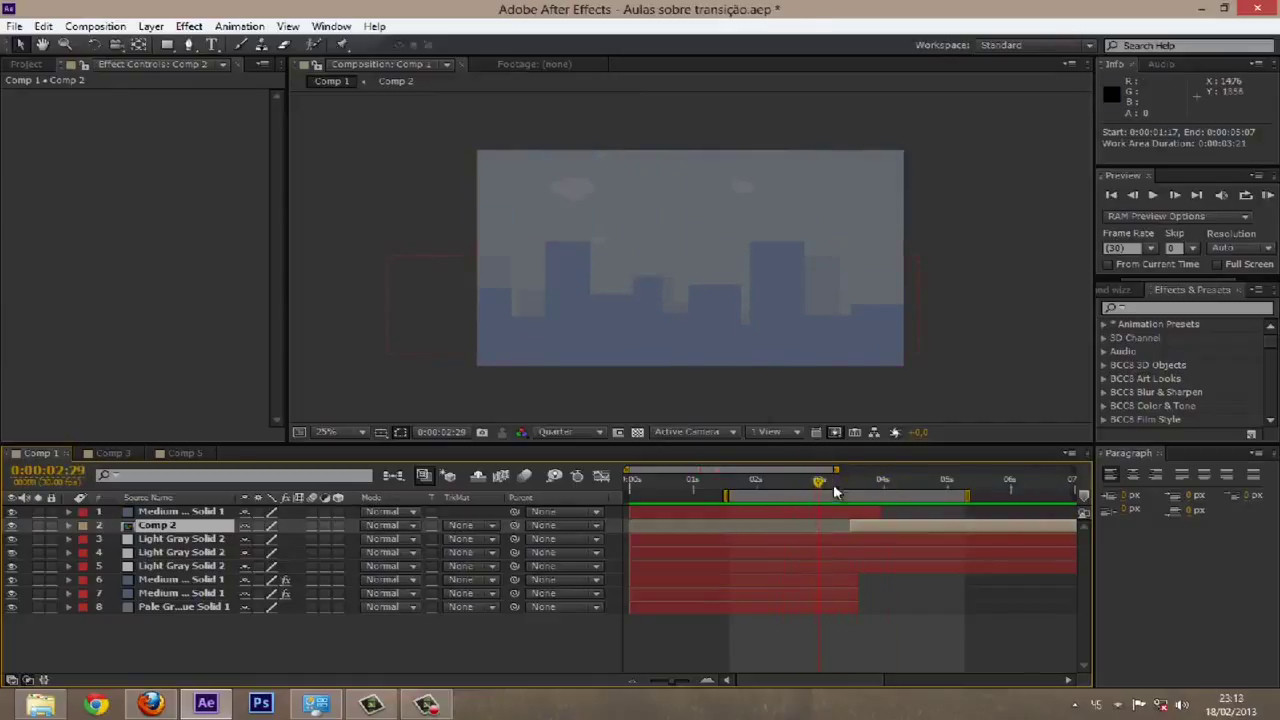
click(837, 487)
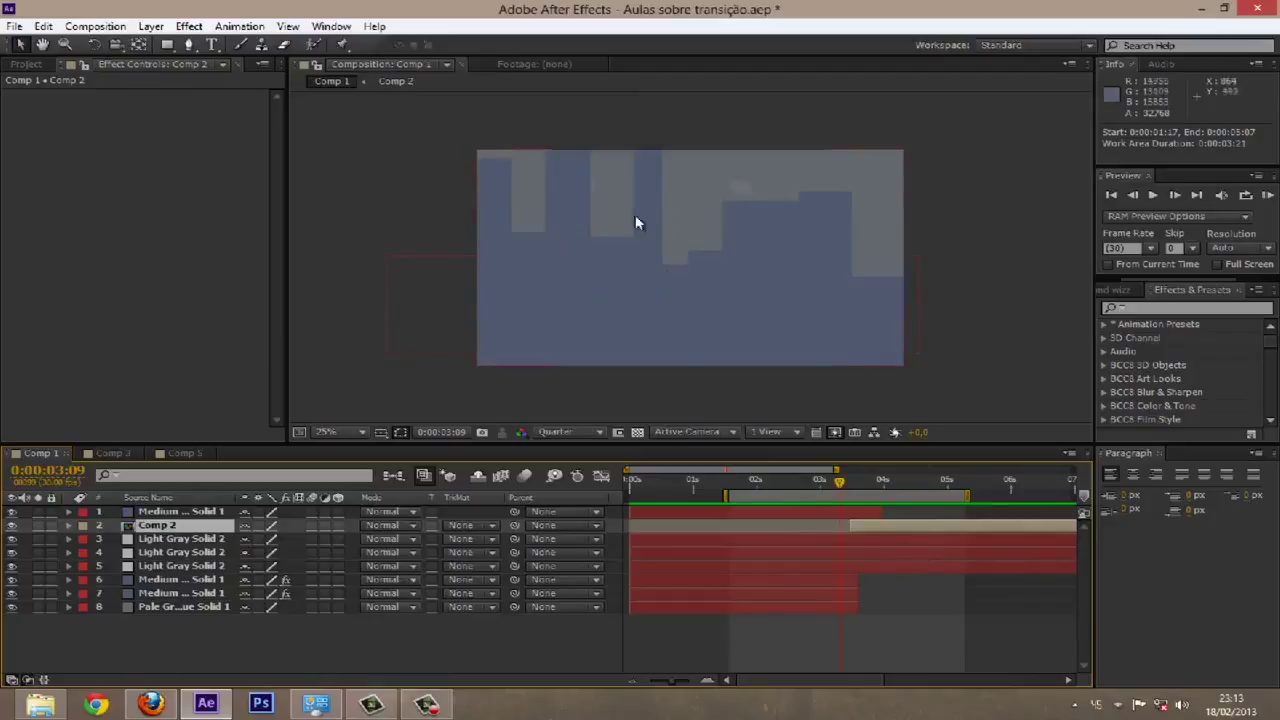
mouse_move(828, 486)
mouse_down()
mouse_move(814, 486)
mouse_move(843, 486)
mouse_up()
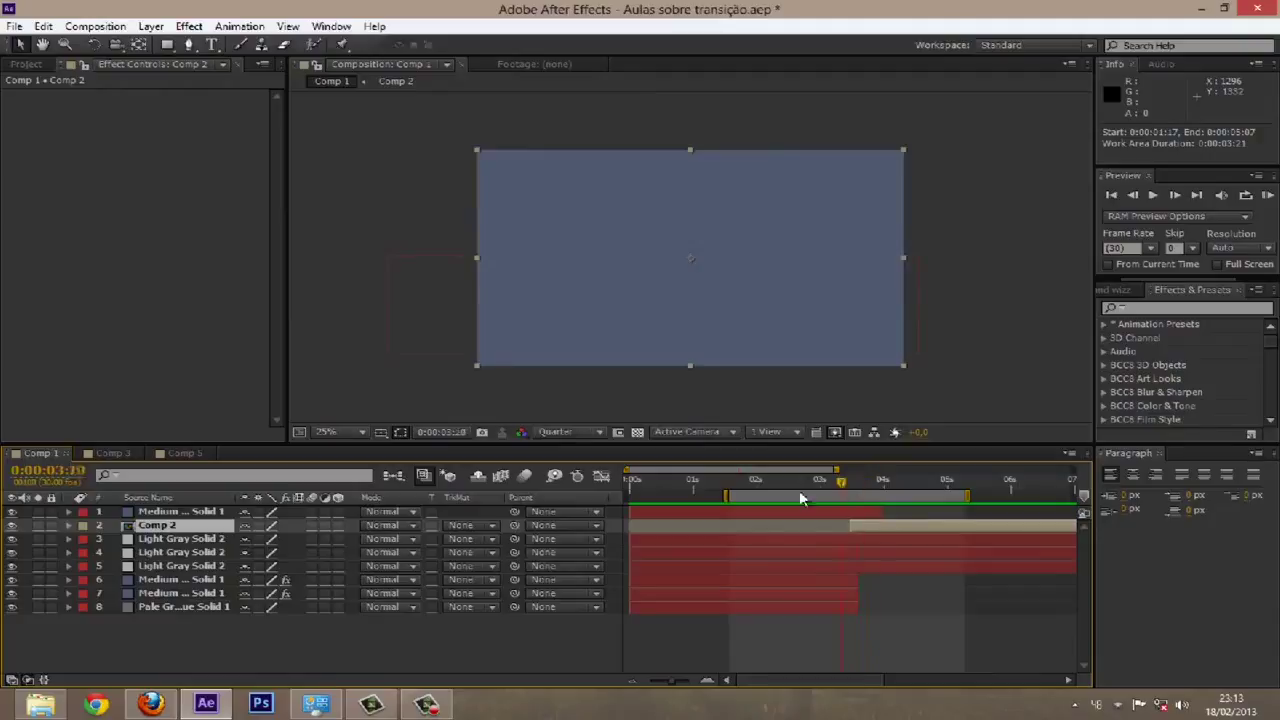
Step: Run a RAM preview of Comp 1's work area, stop it, and place the time at 2:15
key(KP_0)
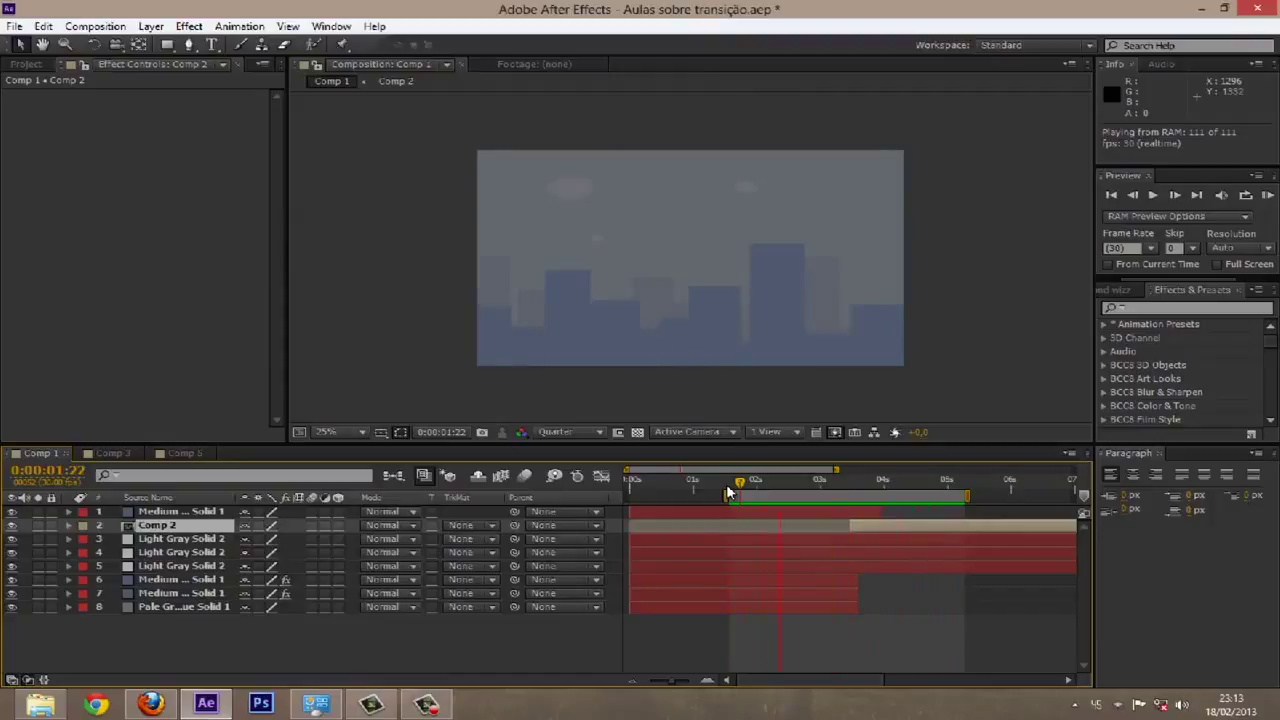
key(space)
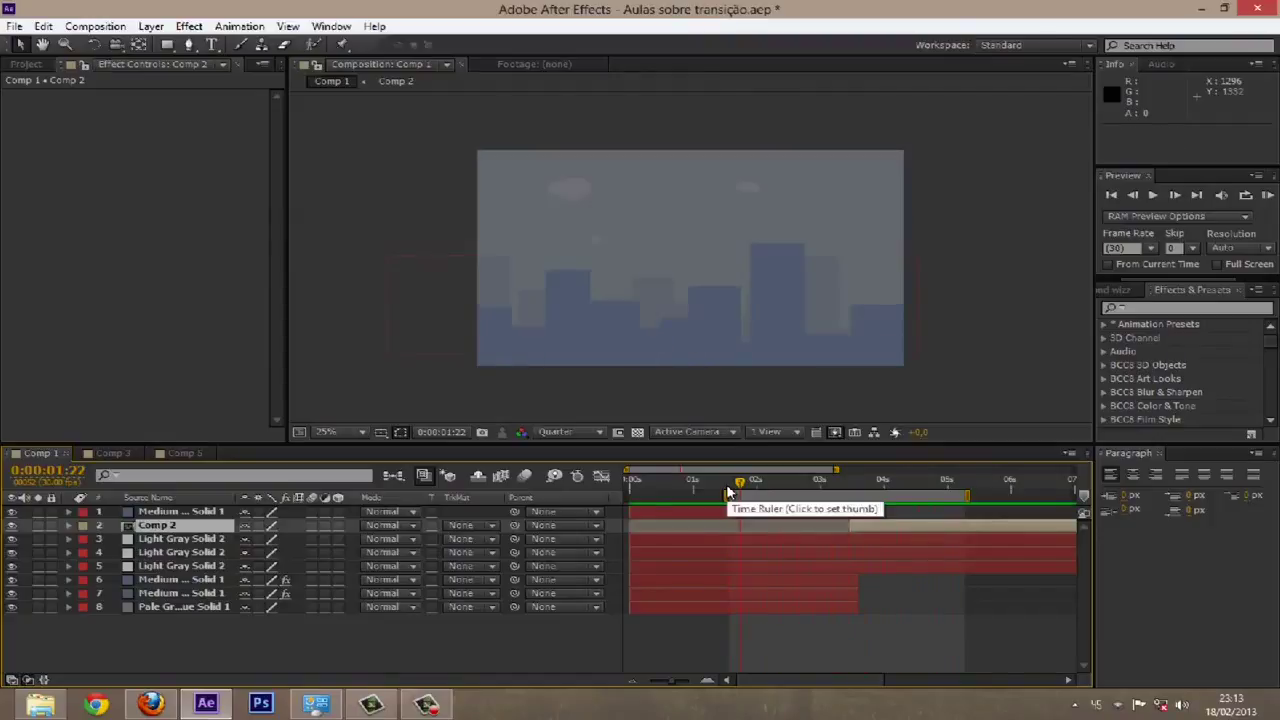
drag(742, 482, 790, 485)
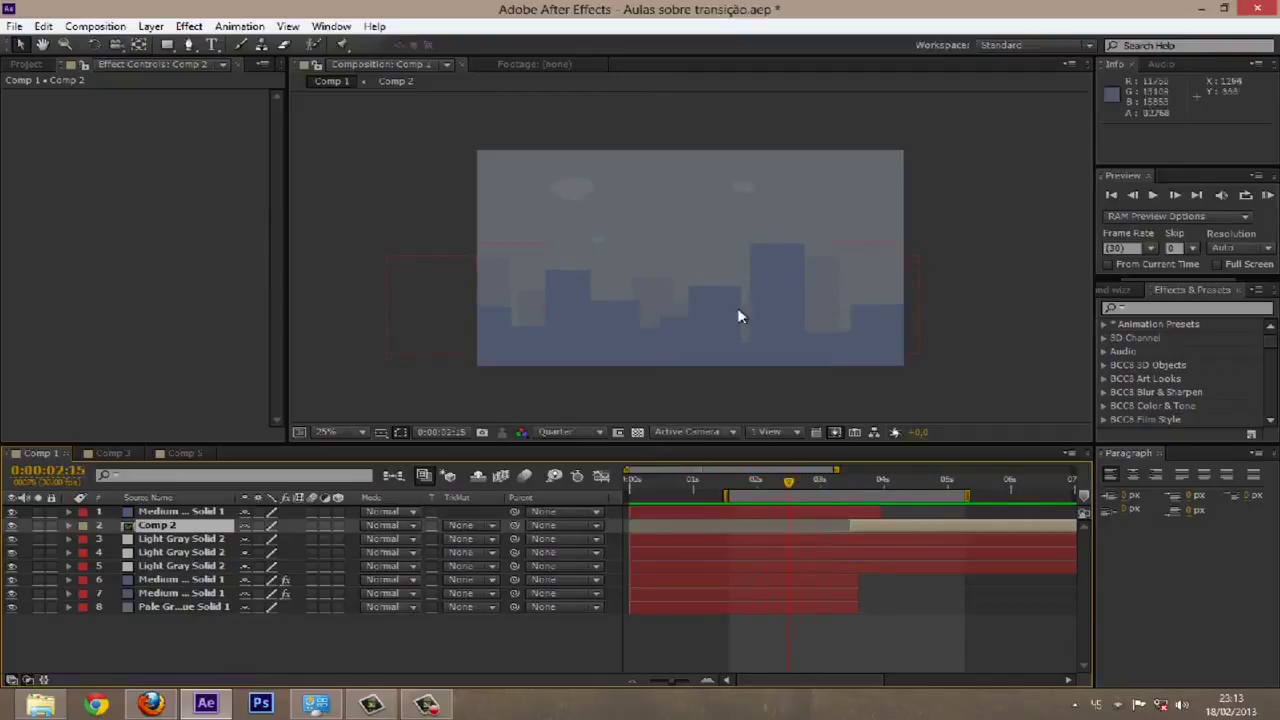
Step: Select the city, background and Comp 2 layers one after another to examine Comp 1's layer structure, ending on the topmost buildings solid
click(182, 553)
click(170, 597)
click(182, 539)
click(180, 525)
click(186, 512)
click(180, 566)
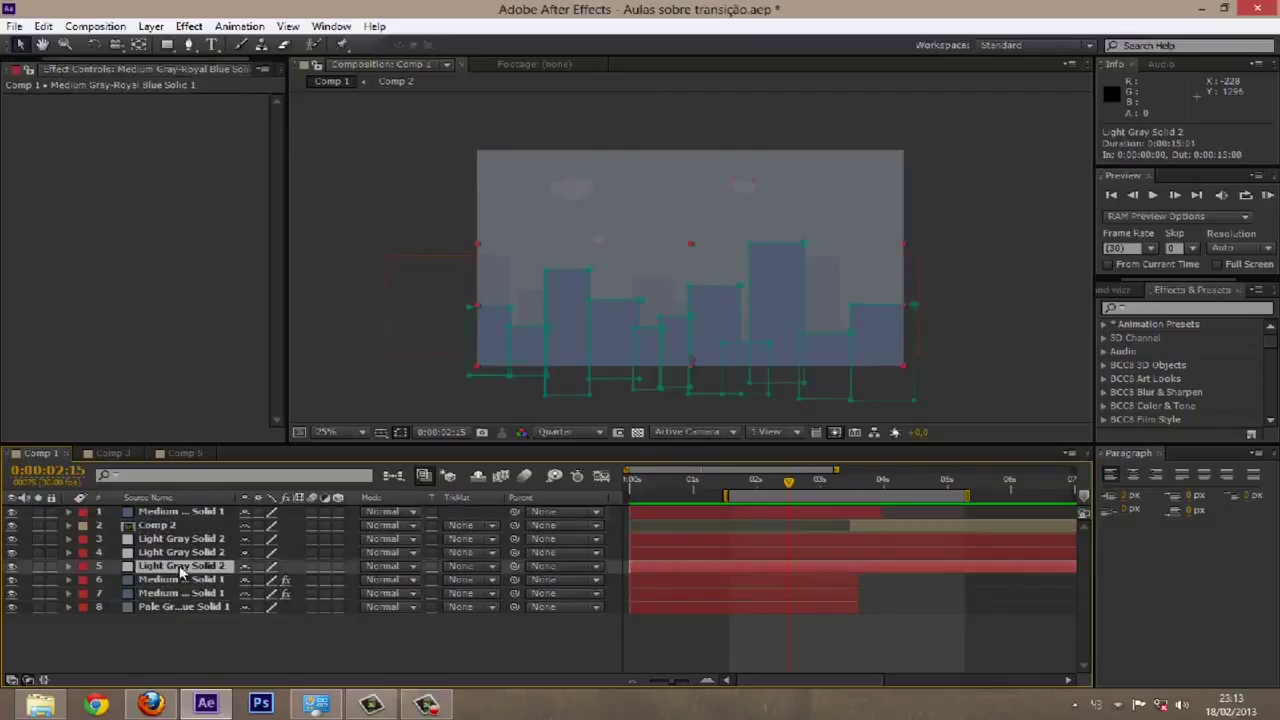
click(173, 607)
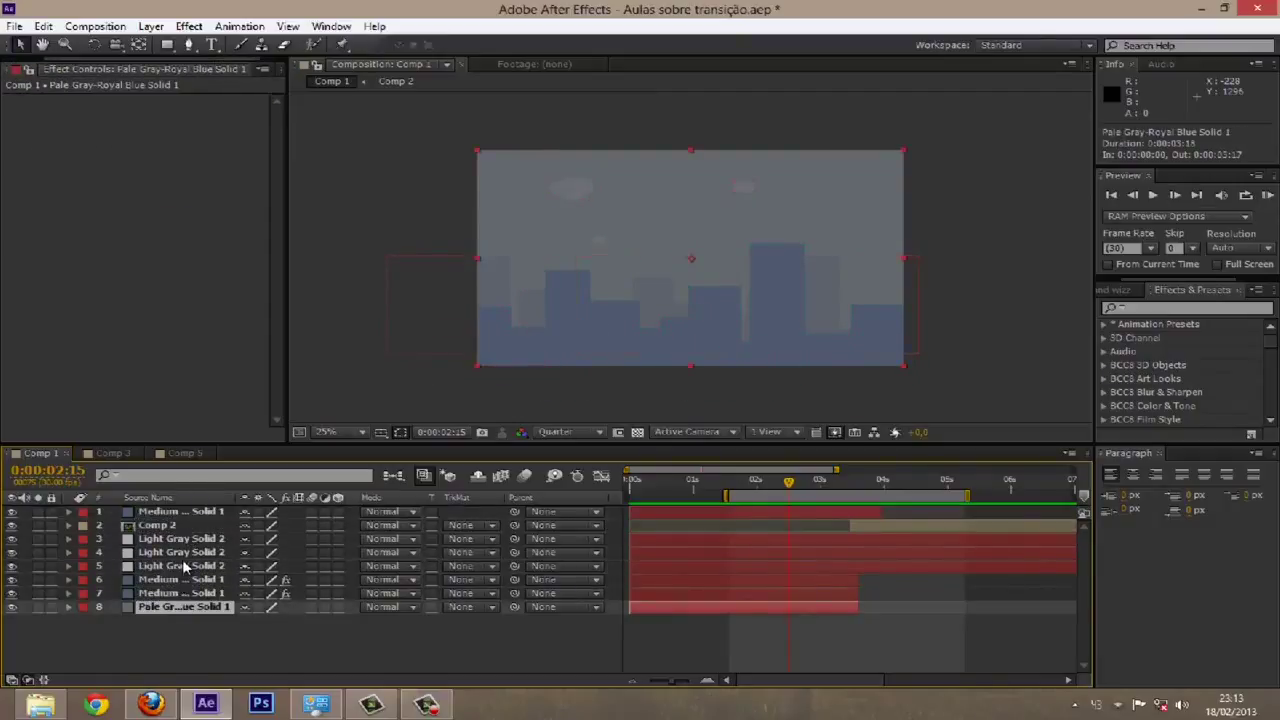
click(220, 527)
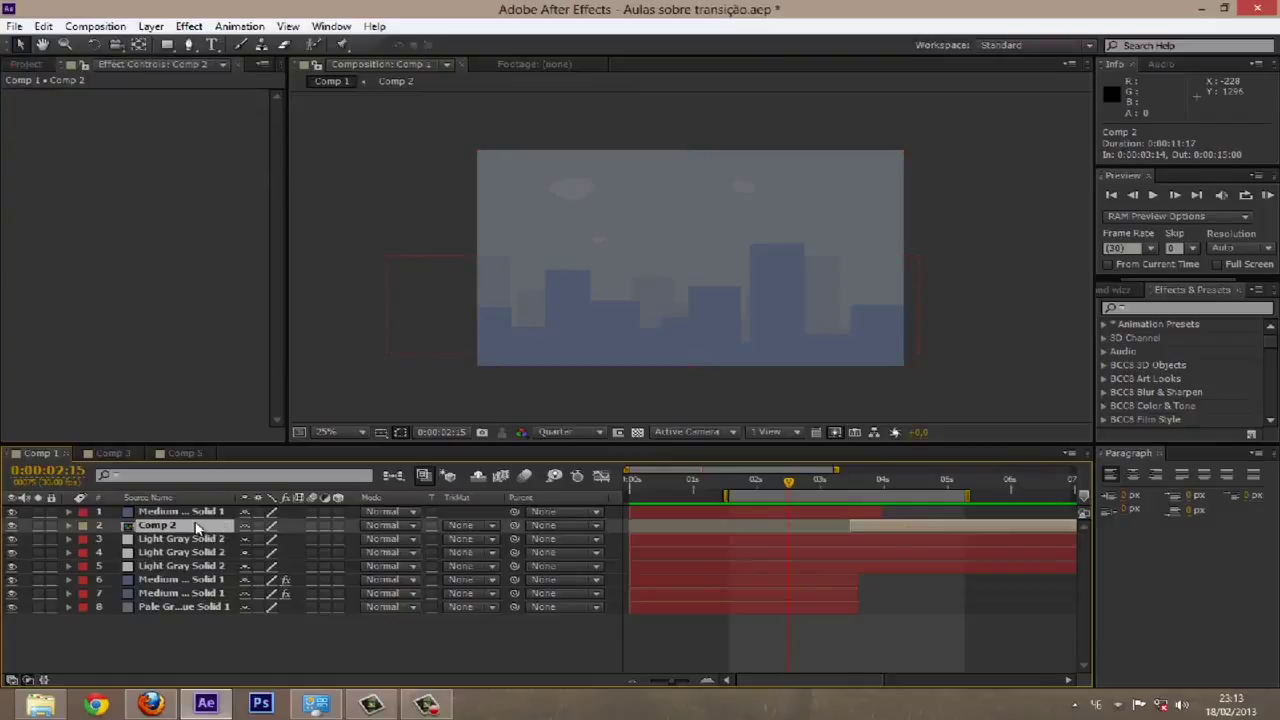
click(195, 515)
Step: Scrub Comp 1 to the underwater scene at 4:28 and activate the Rectangle Tool, reviewing the other shape tools available for masks
drag(762, 488, 941, 487)
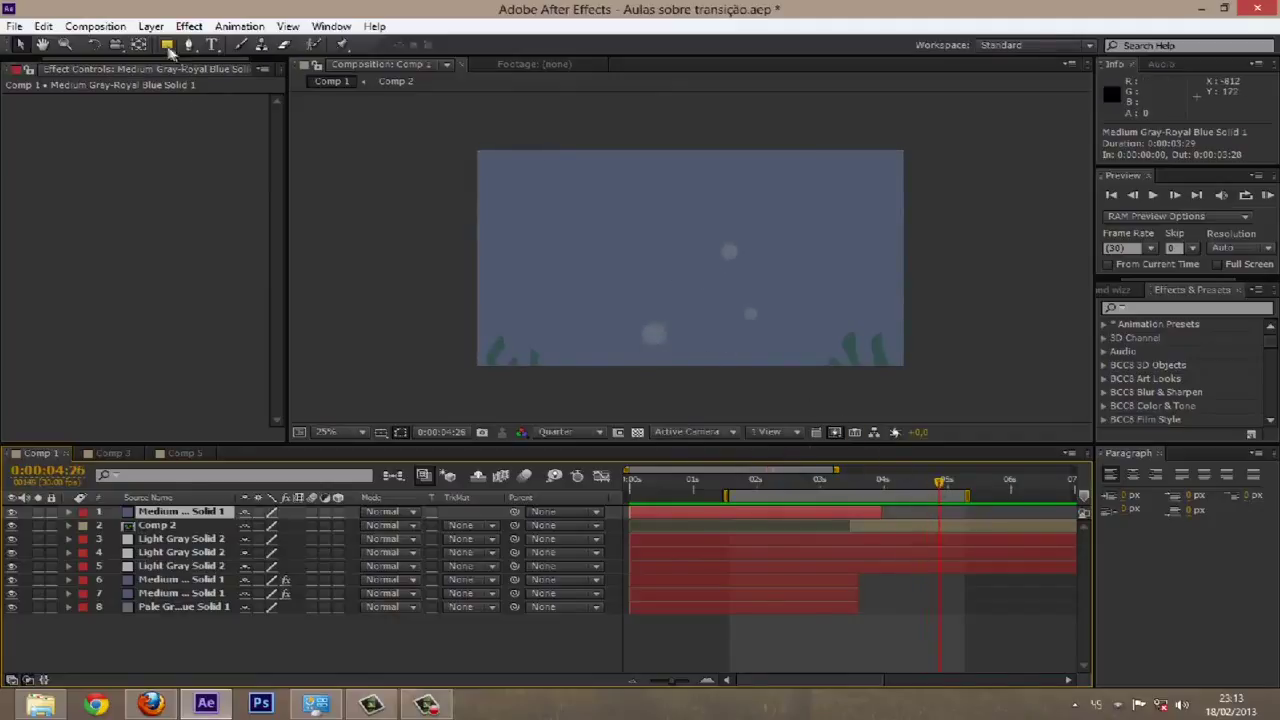
click(168, 46)
click(168, 46)
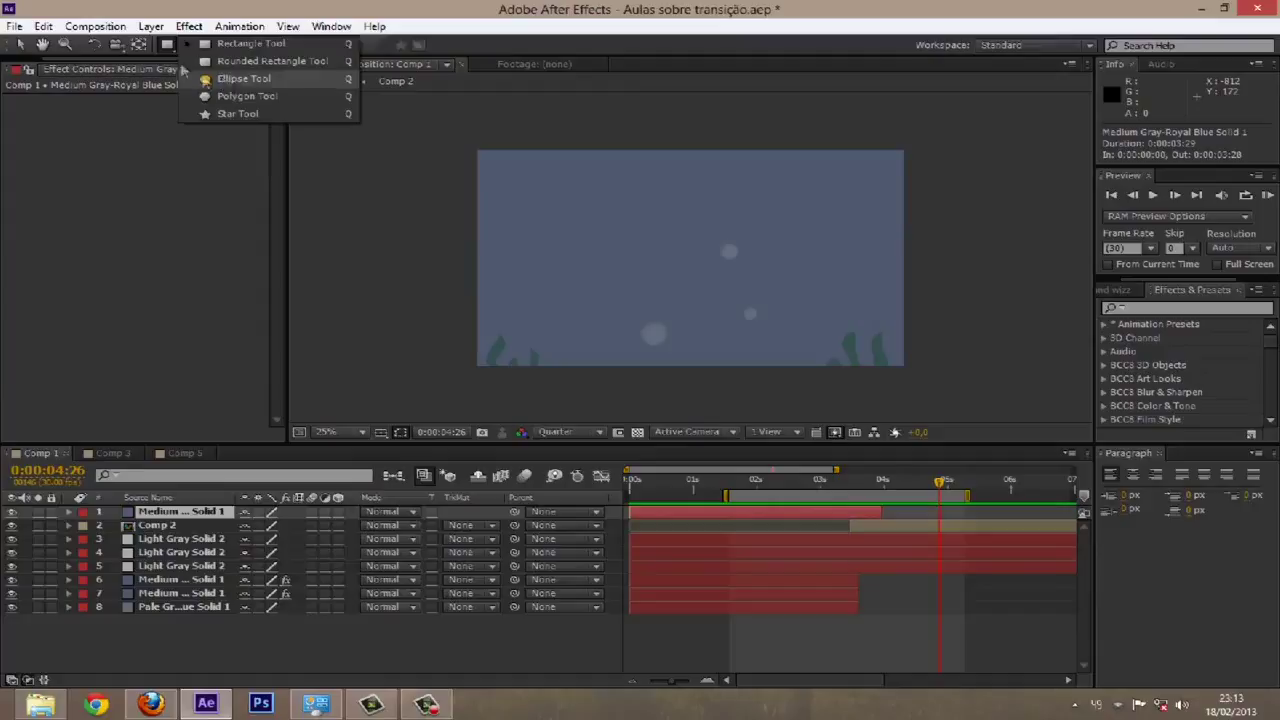
drag(918, 488, 945, 486)
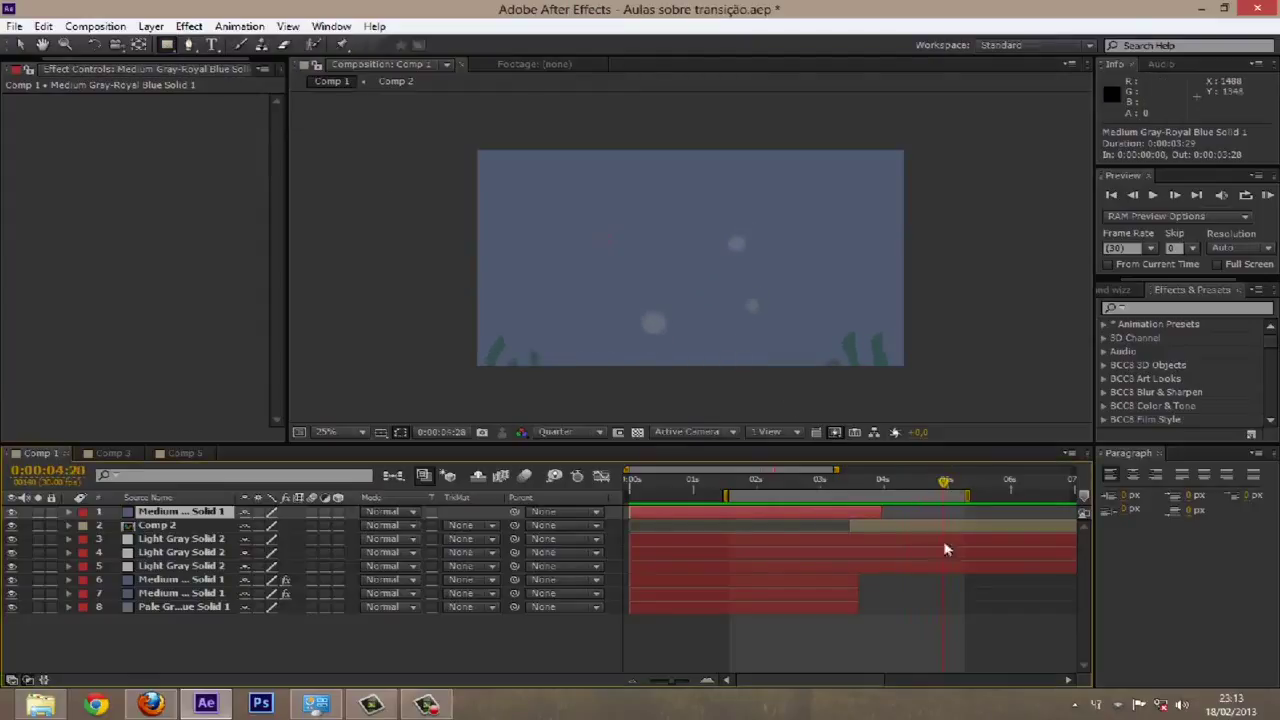
Step: Open Comp 2 and examine the bubble solids' masks and Position motion paths between 4:15 and 5:02, ending with layer 2 selected
double_click(932, 524)
drag(757, 486, 762, 486)
click(185, 539)
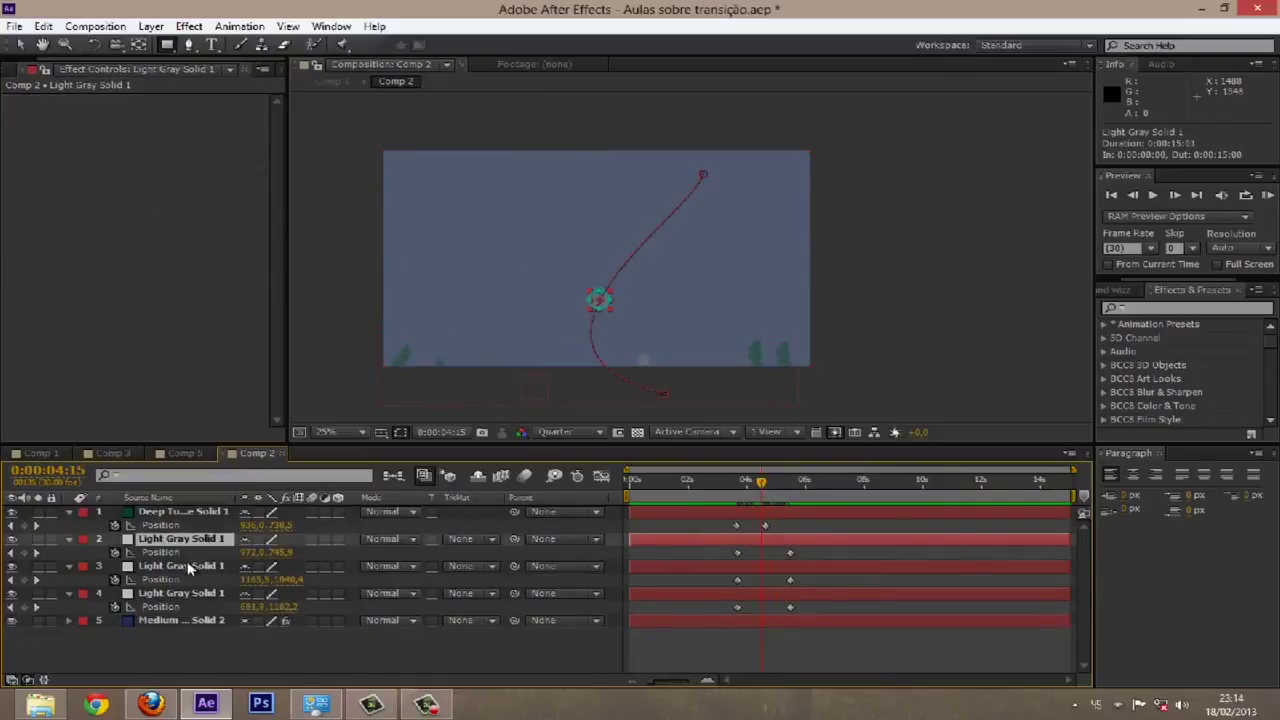
click(192, 567)
click(182, 595)
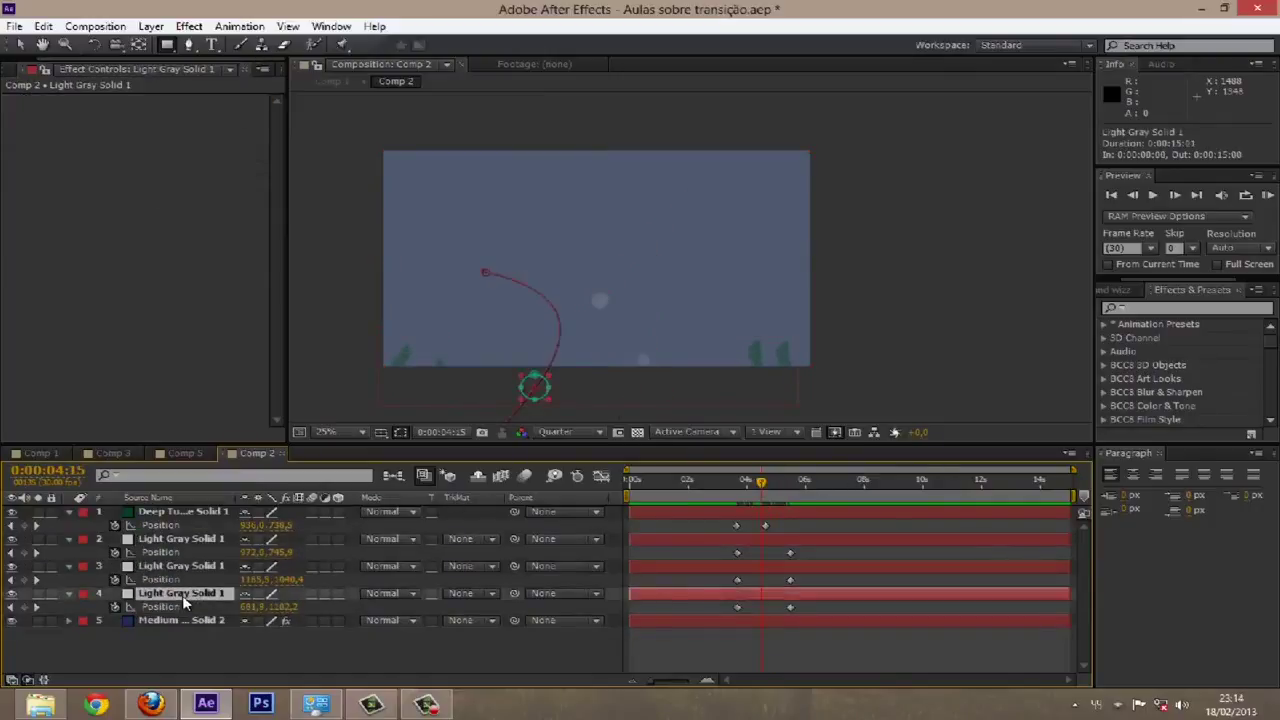
drag(750, 484, 778, 495)
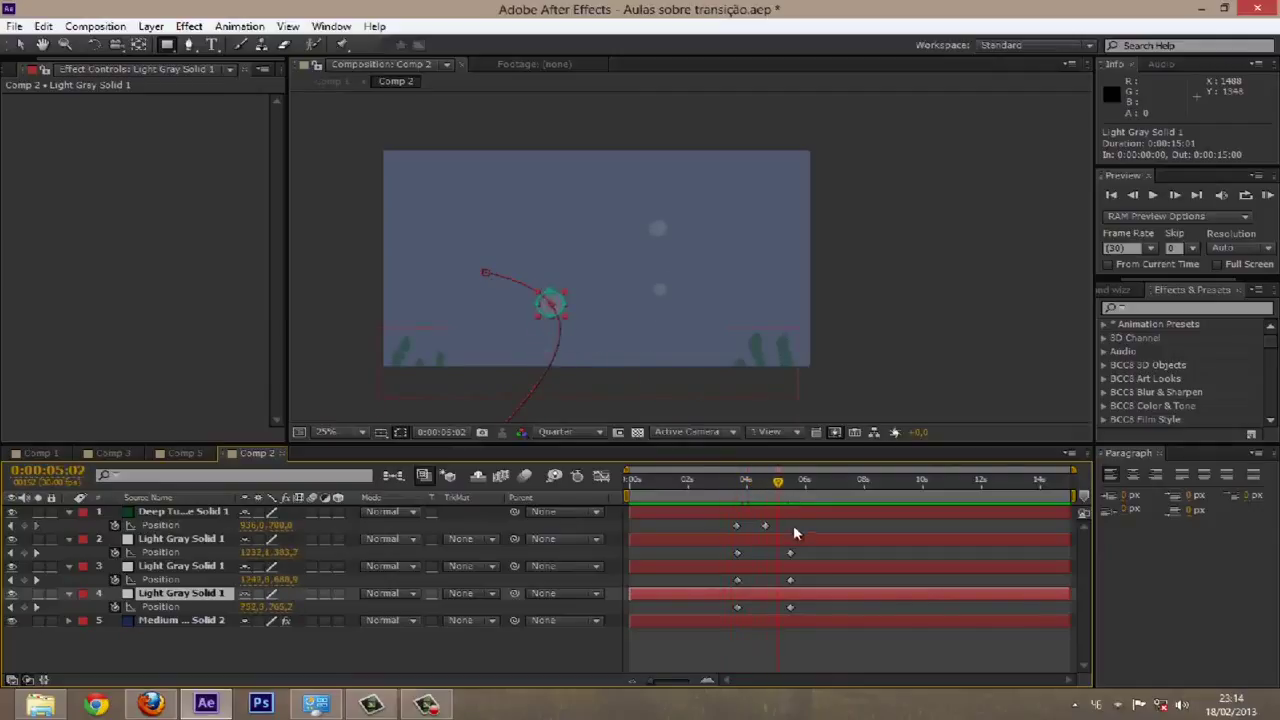
click(797, 545)
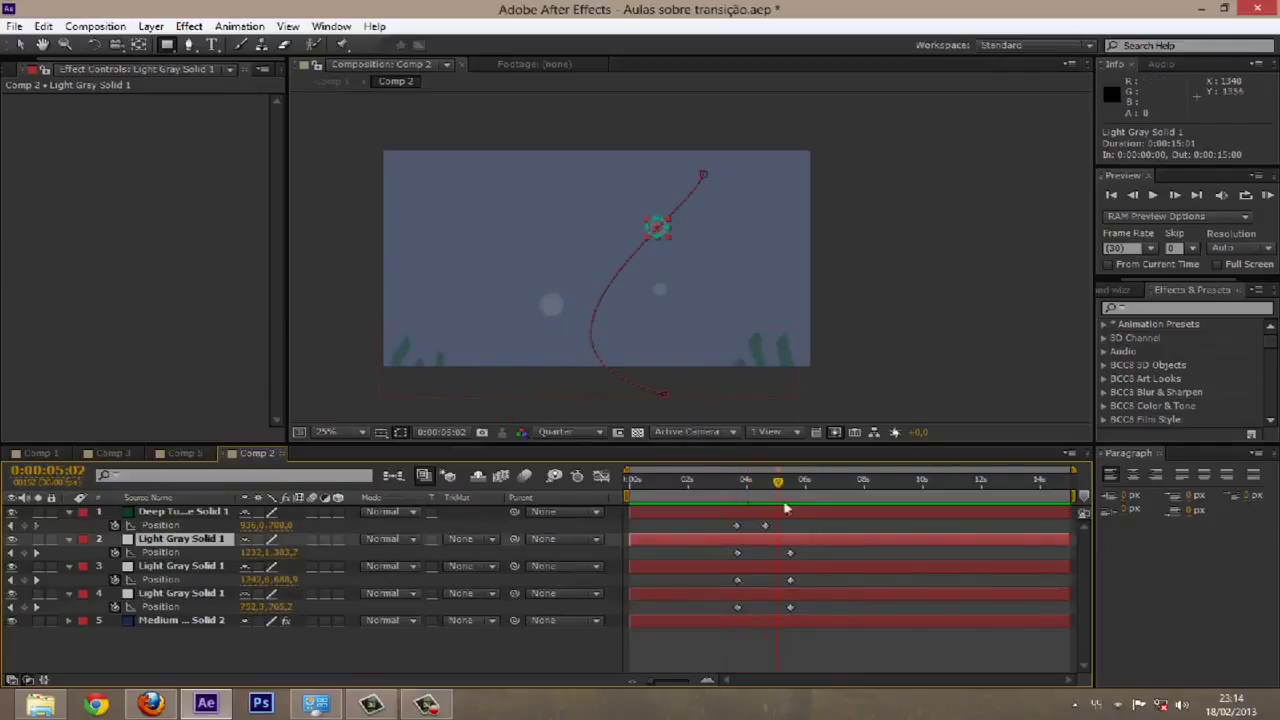
Step: Reshape the curved Position motion path of Comp 2's layer 2 bubble using its lower keyframe's handle, and scrub to 6:11
mouse_move(772, 487)
mouse_down()
mouse_move(737, 487)
mouse_move(795, 487)
mouse_up()
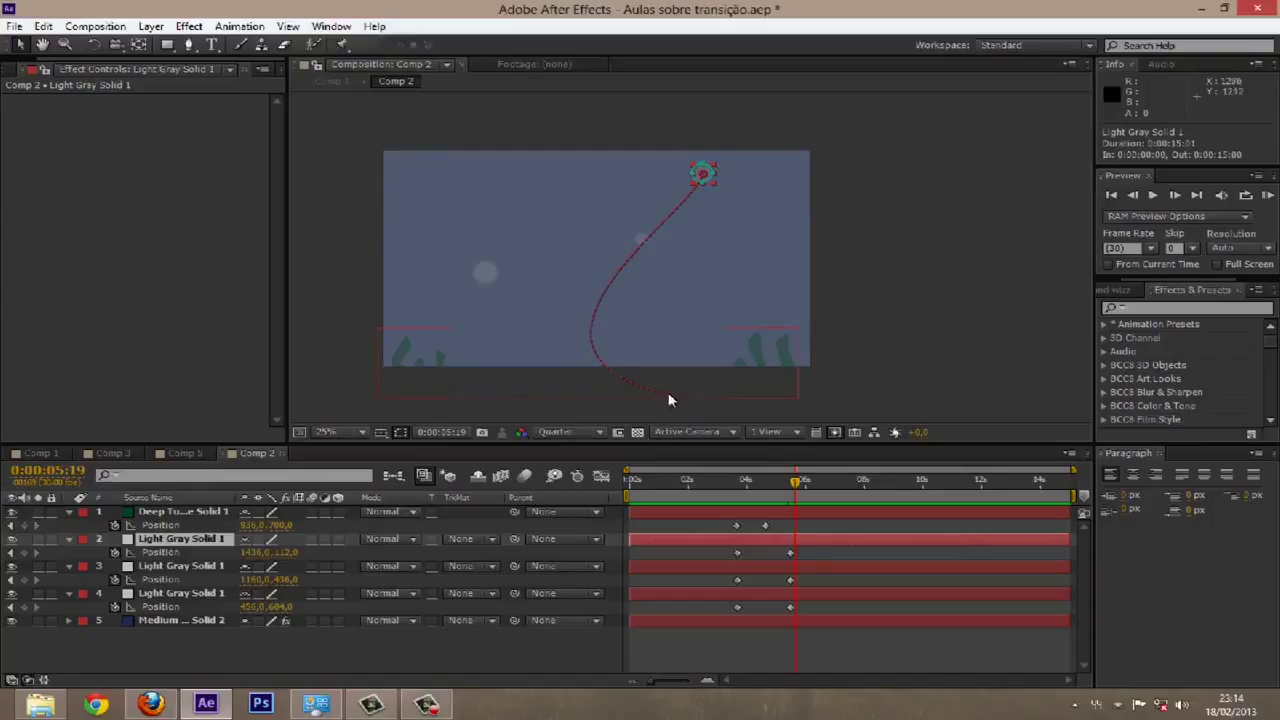
click(664, 393)
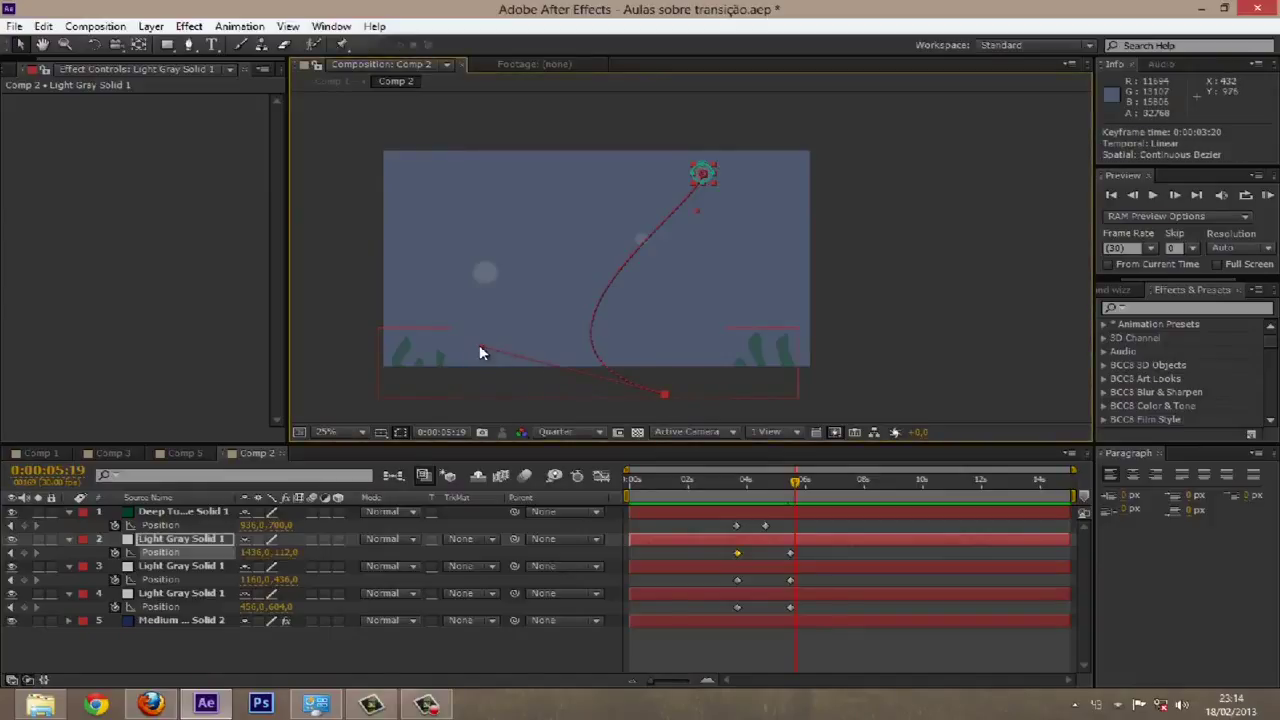
drag(480, 352, 712, 192)
mouse_move(796, 482)
mouse_down()
mouse_move(727, 486)
mouse_move(797, 484)
mouse_move(776, 484)
mouse_up()
drag(776, 313, 600, 317)
drag(778, 484, 816, 482)
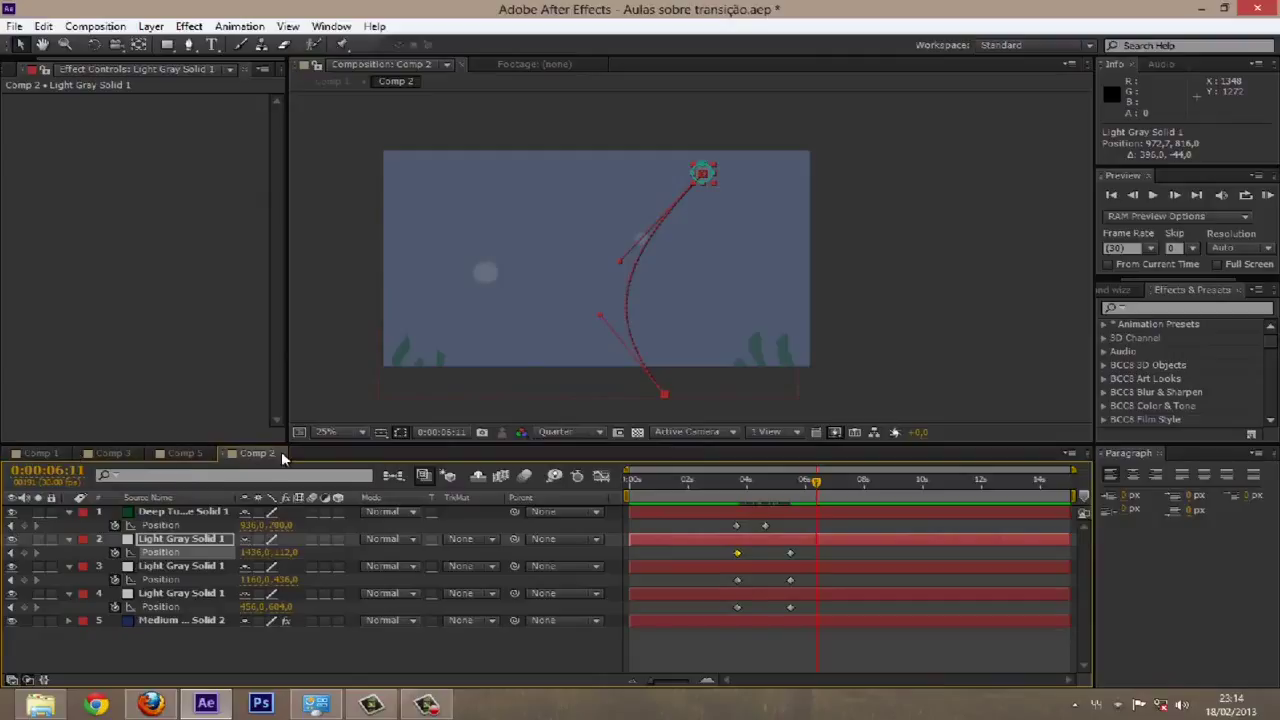
Step: Close Comp 2, switch to Comp 3 with the time at 0:00, and magnify the composition view to 25%
click(280, 453)
click(120, 452)
drag(697, 484, 614, 480)
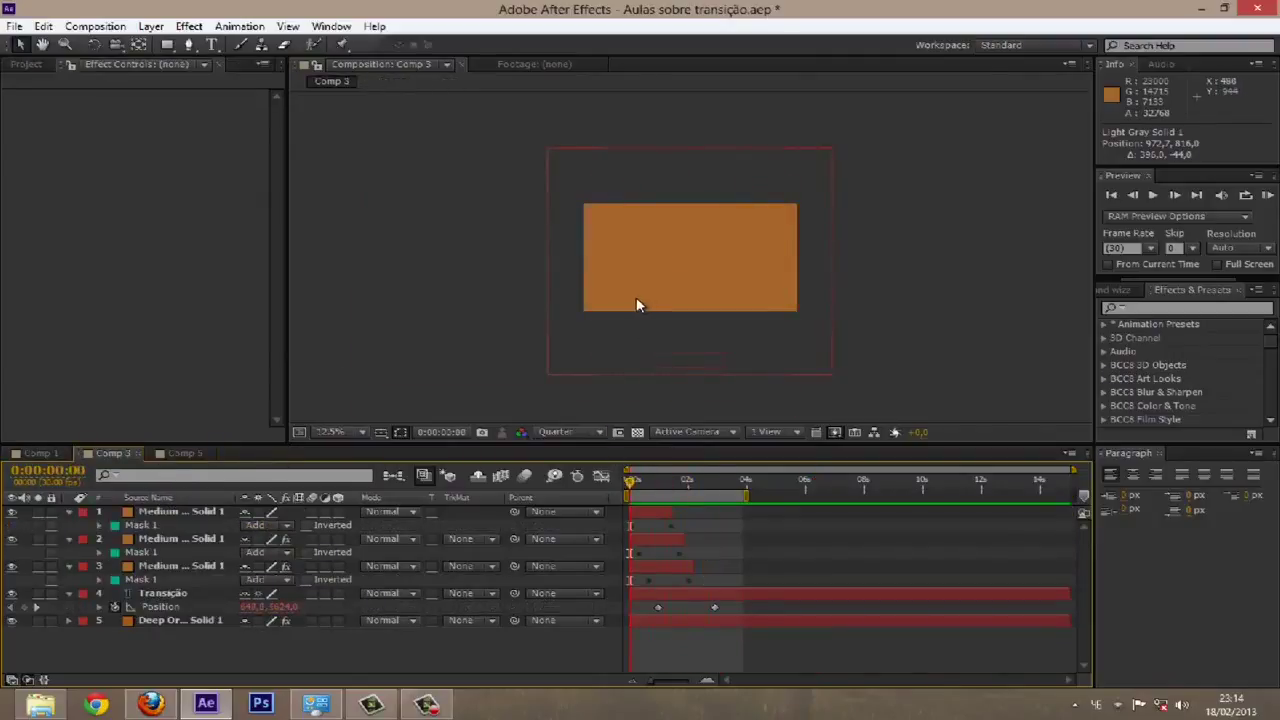
key(period)
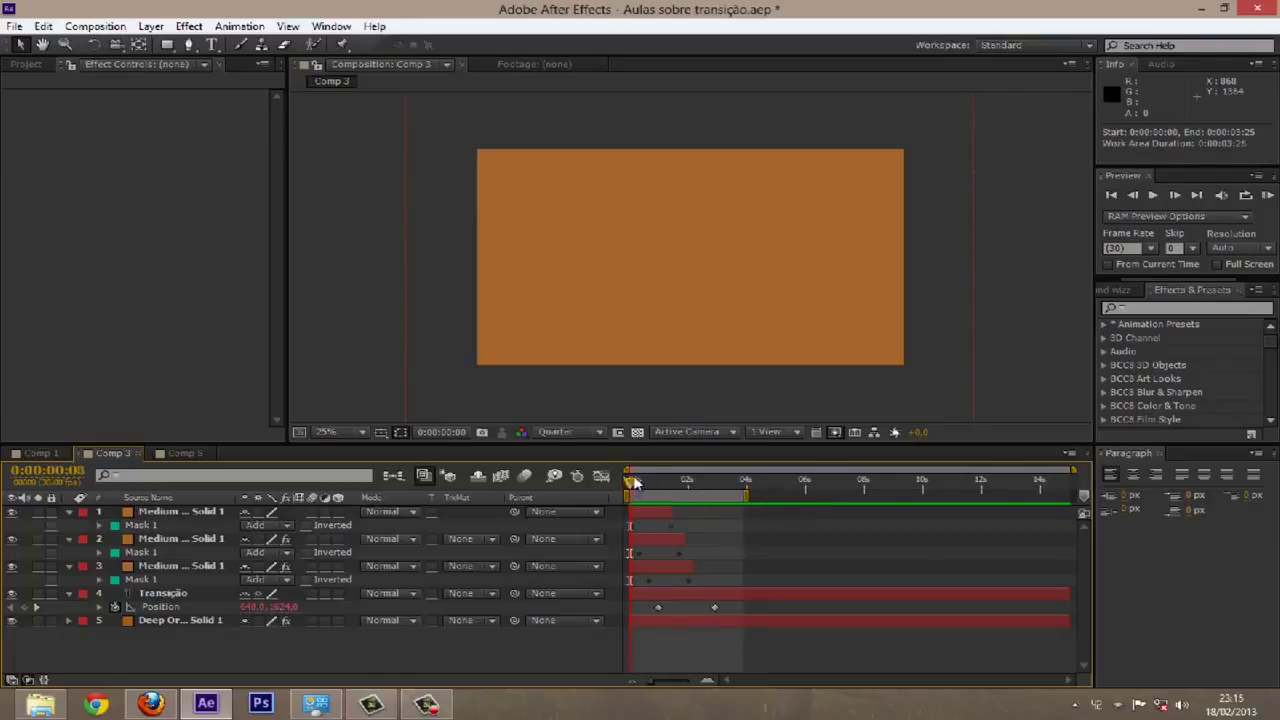
Step: Scrub Comp 3 between 0:16 and 1:05 to examine how the orange circles shrink during the transition
mouse_move(655, 482)
mouse_down()
mouse_move(689, 482)
mouse_move(650, 483)
mouse_up()
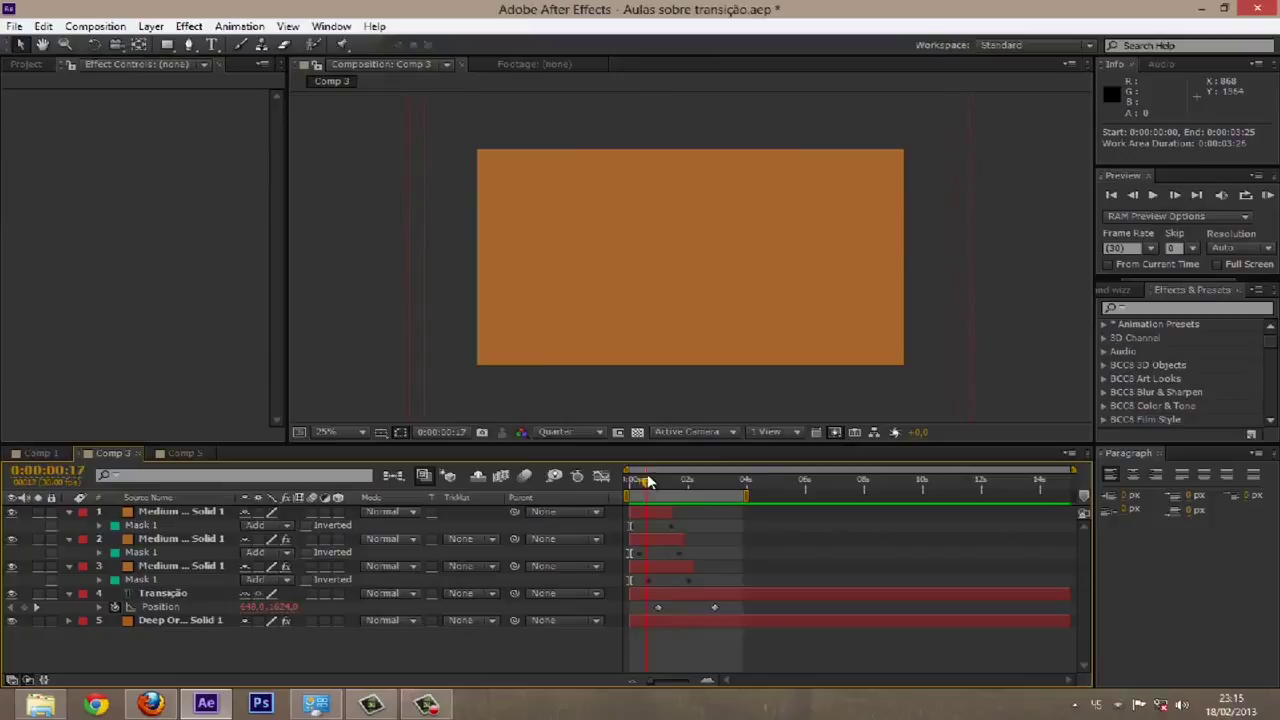
drag(655, 481, 663, 481)
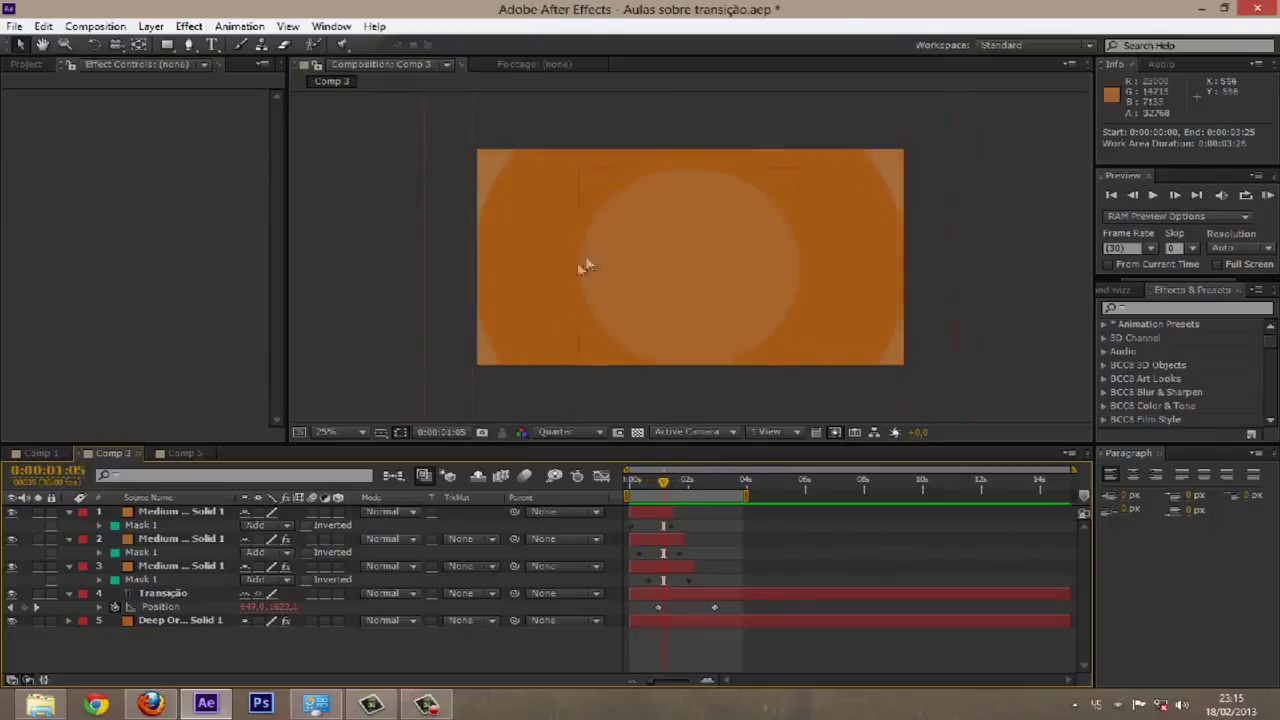
click(668, 485)
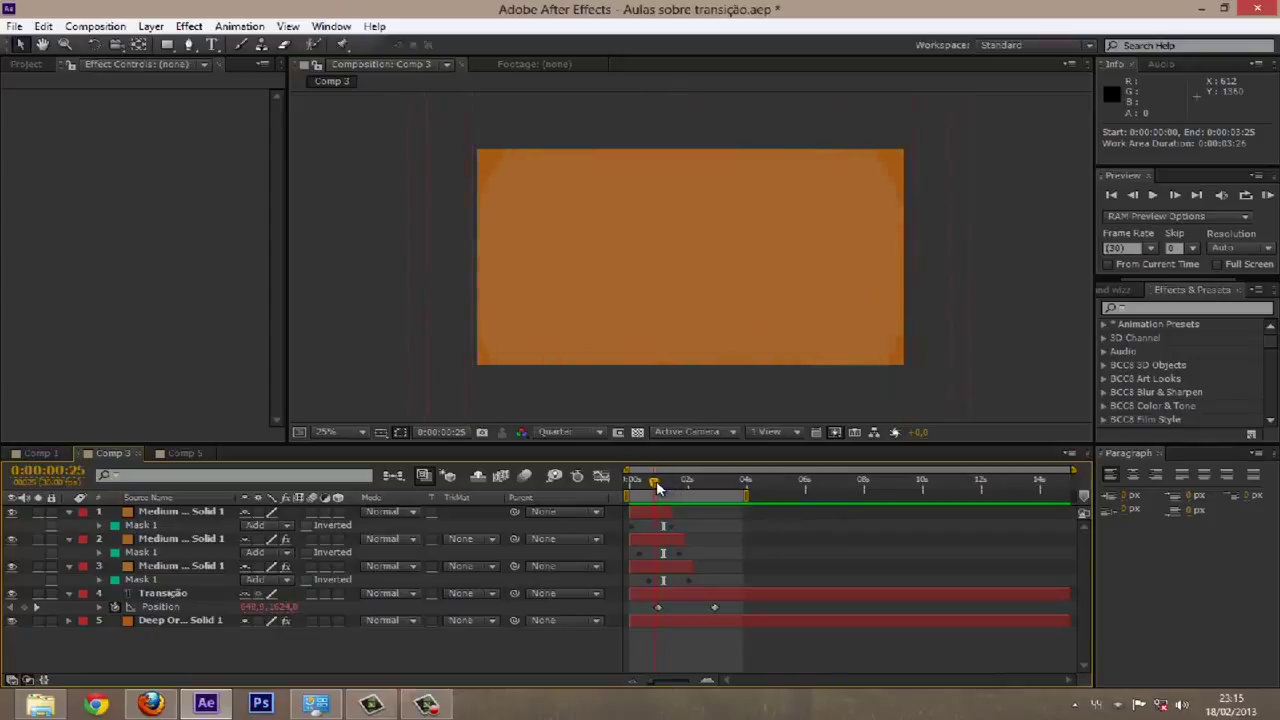
drag(668, 485, 656, 485)
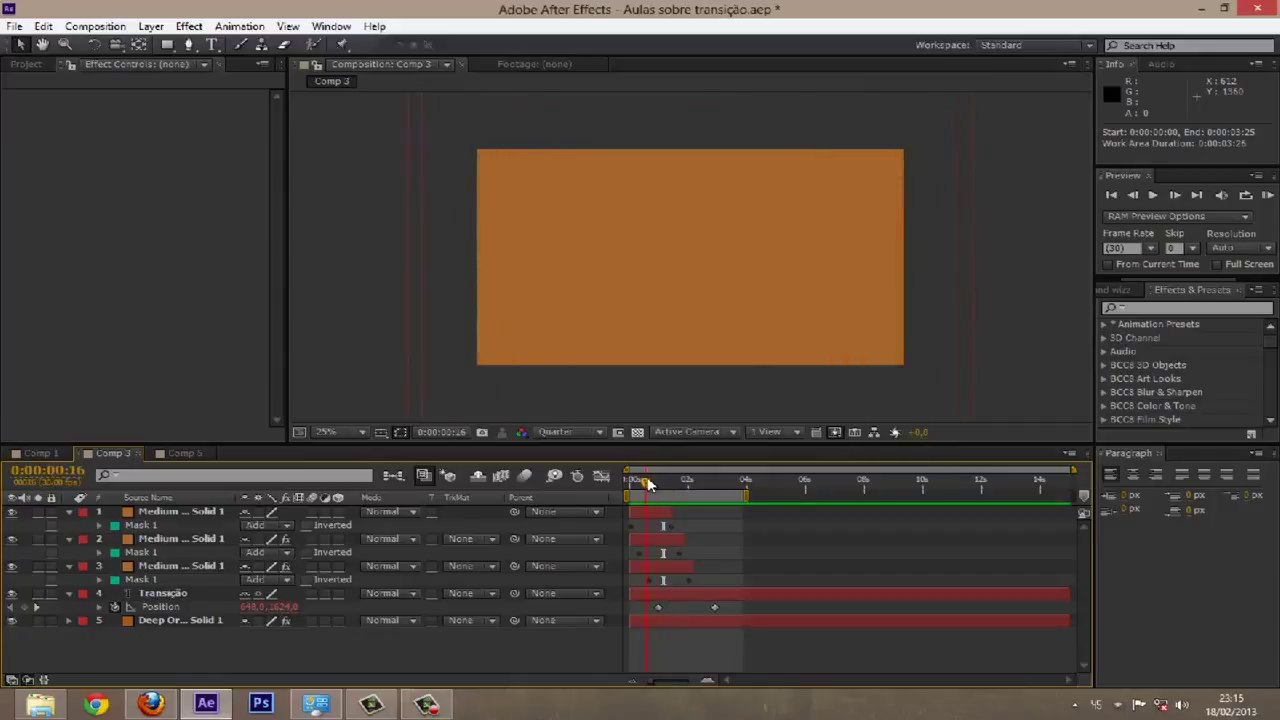
Step: Reveal the Mask Path keyframes of Comp 3's three circle solids and select the topmost solid's Mask 1
click(208, 511)
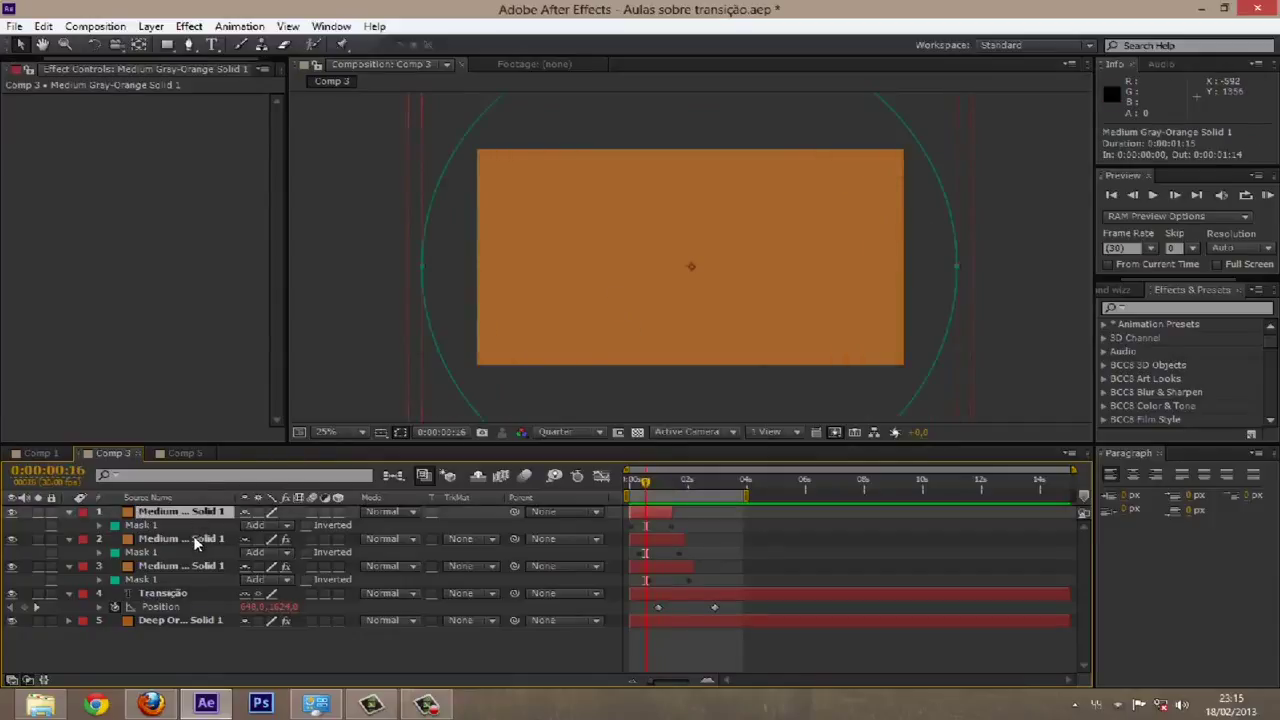
key(ctrl+a)
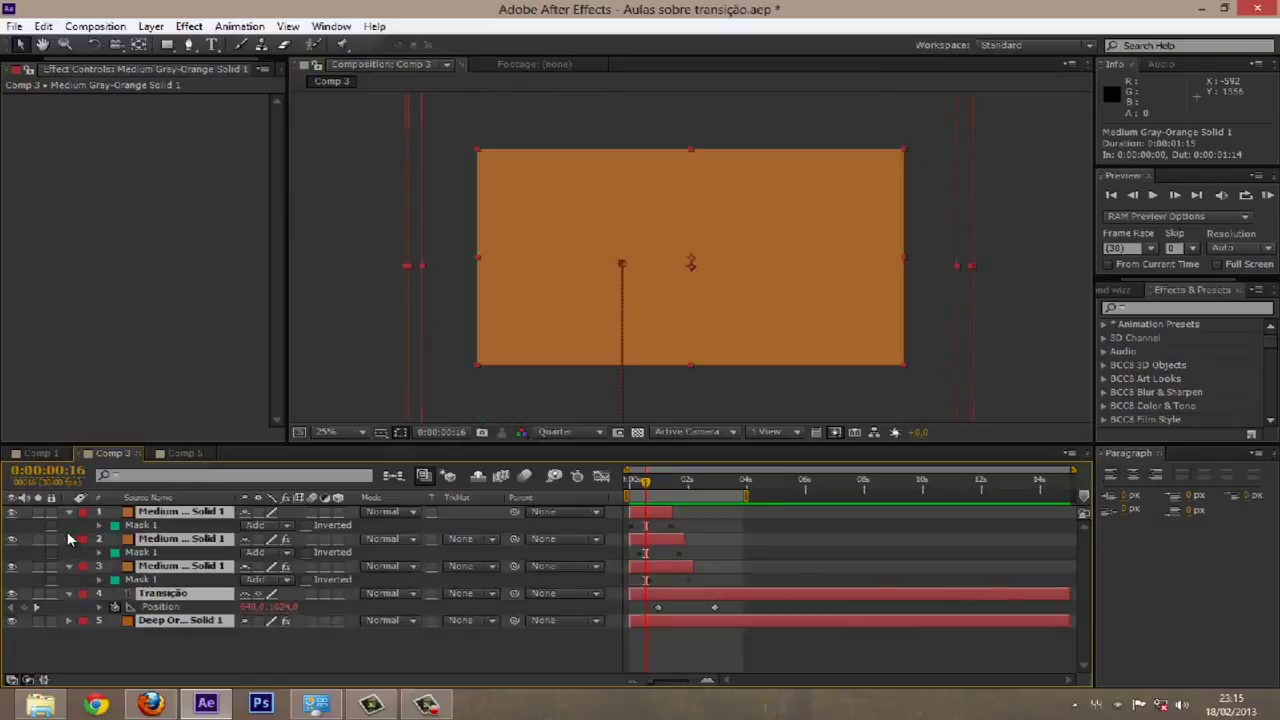
key(s)
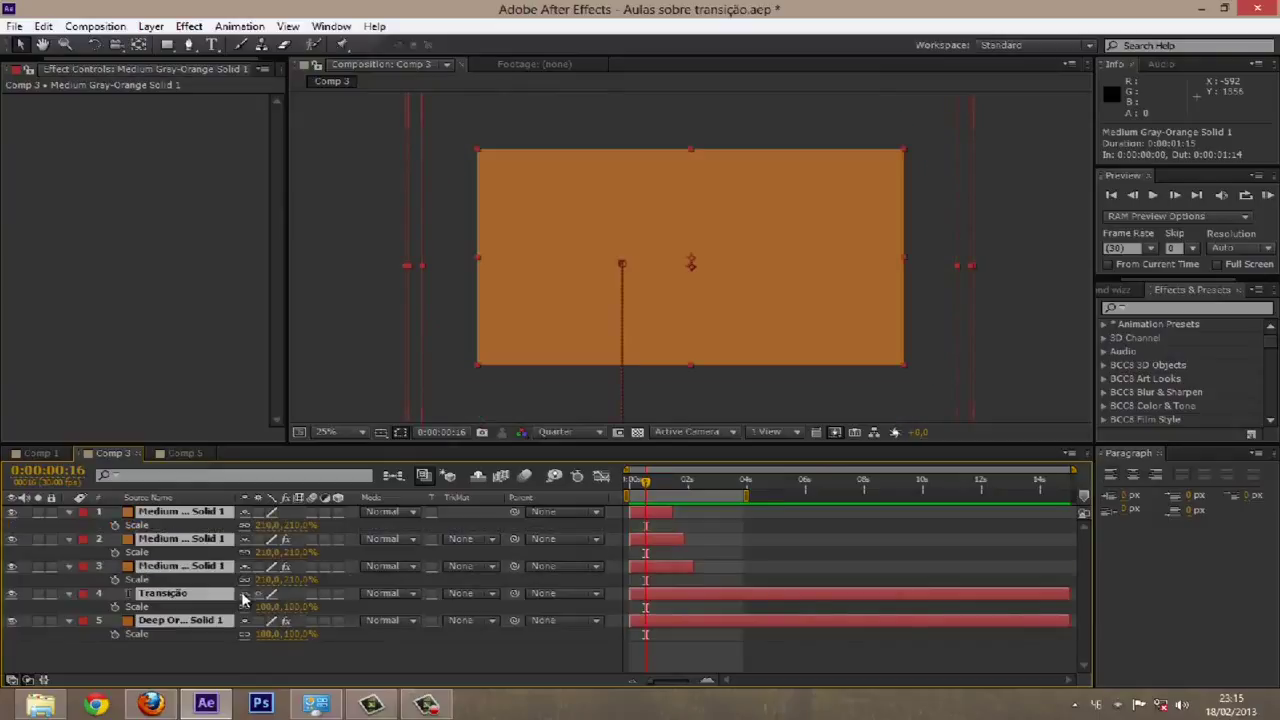
key(s)
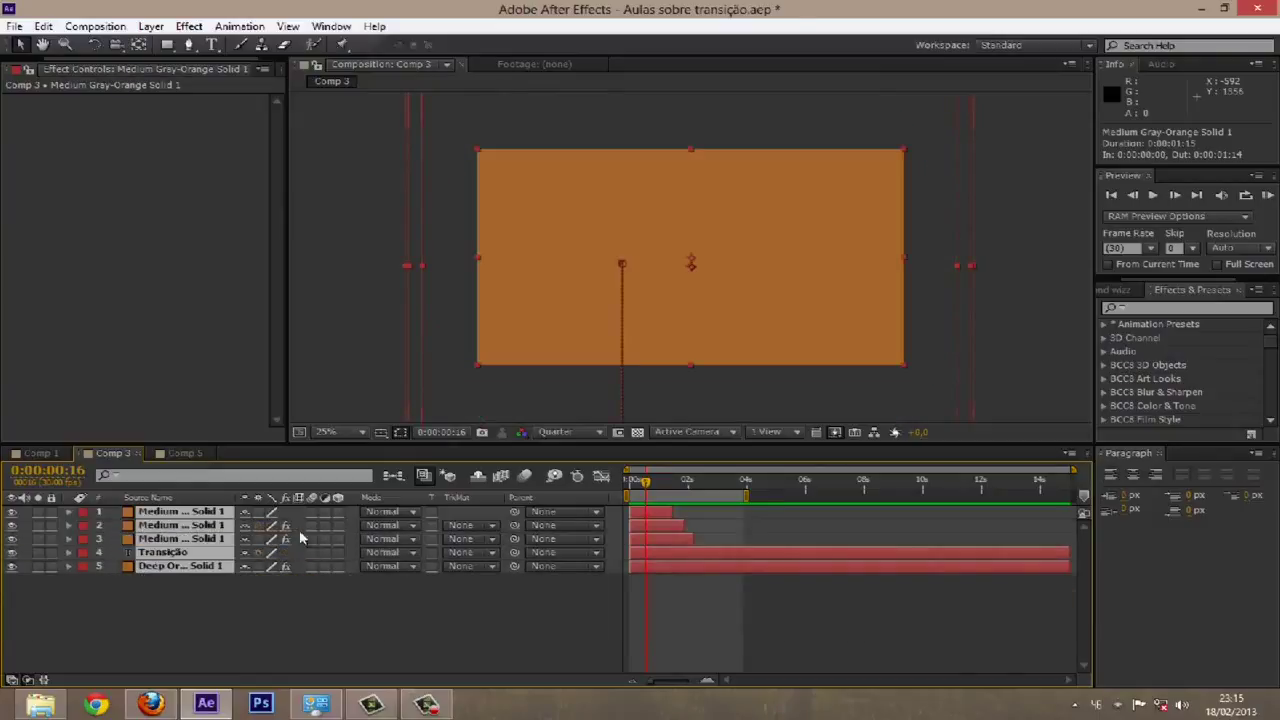
key(m)
click(181, 538)
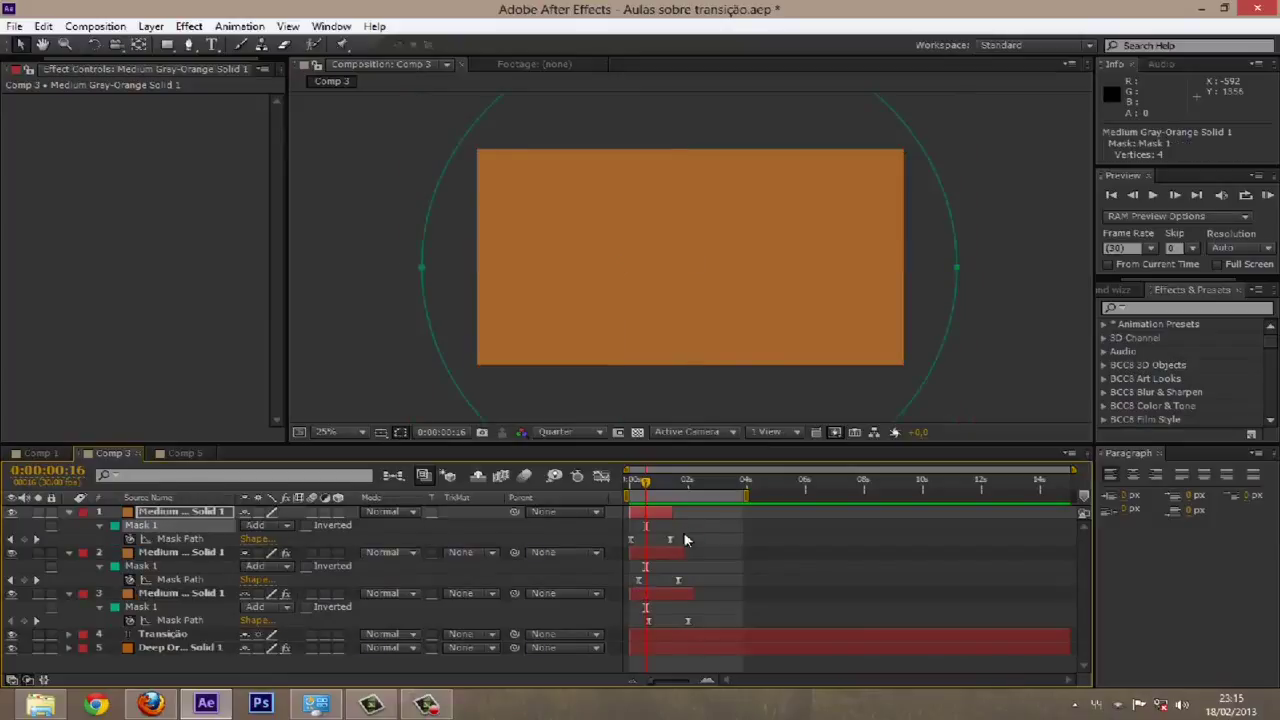
Step: Examine the topmost solid's circular mask with Free Transform at 1:01, and compare its size at 0:00 and 1:03
drag(650, 484, 660, 481)
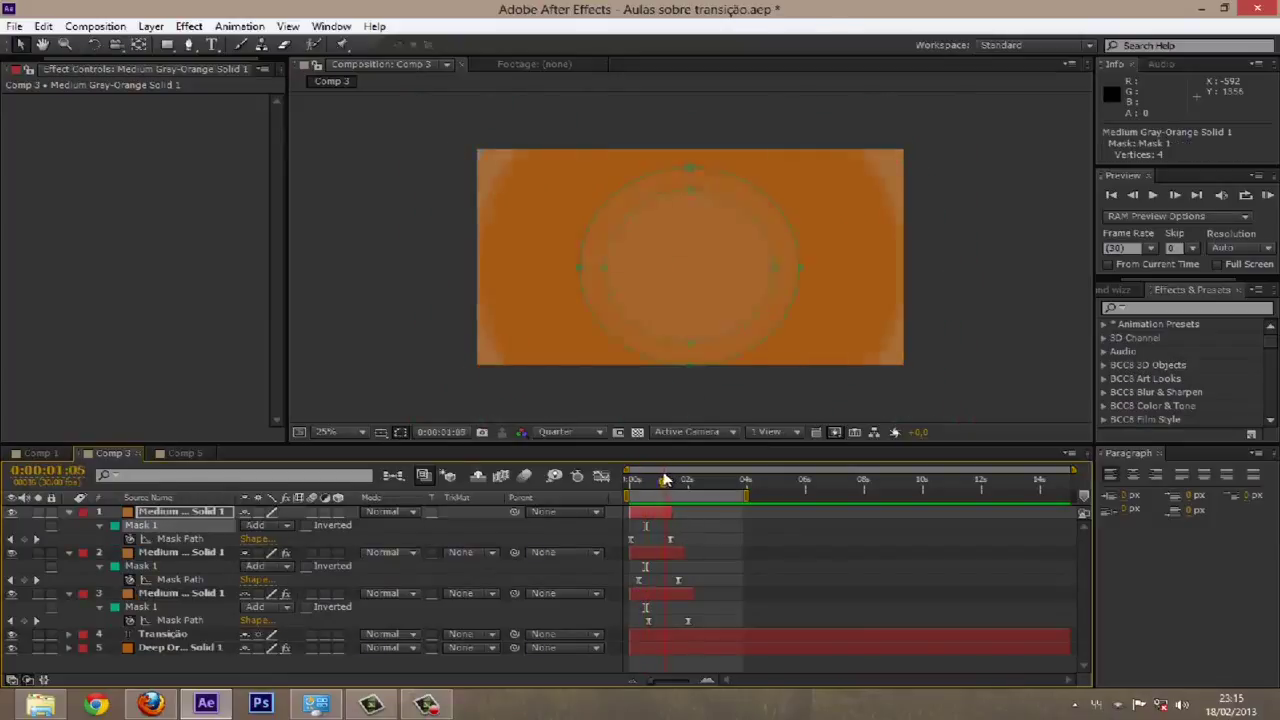
key(ctrl+t)
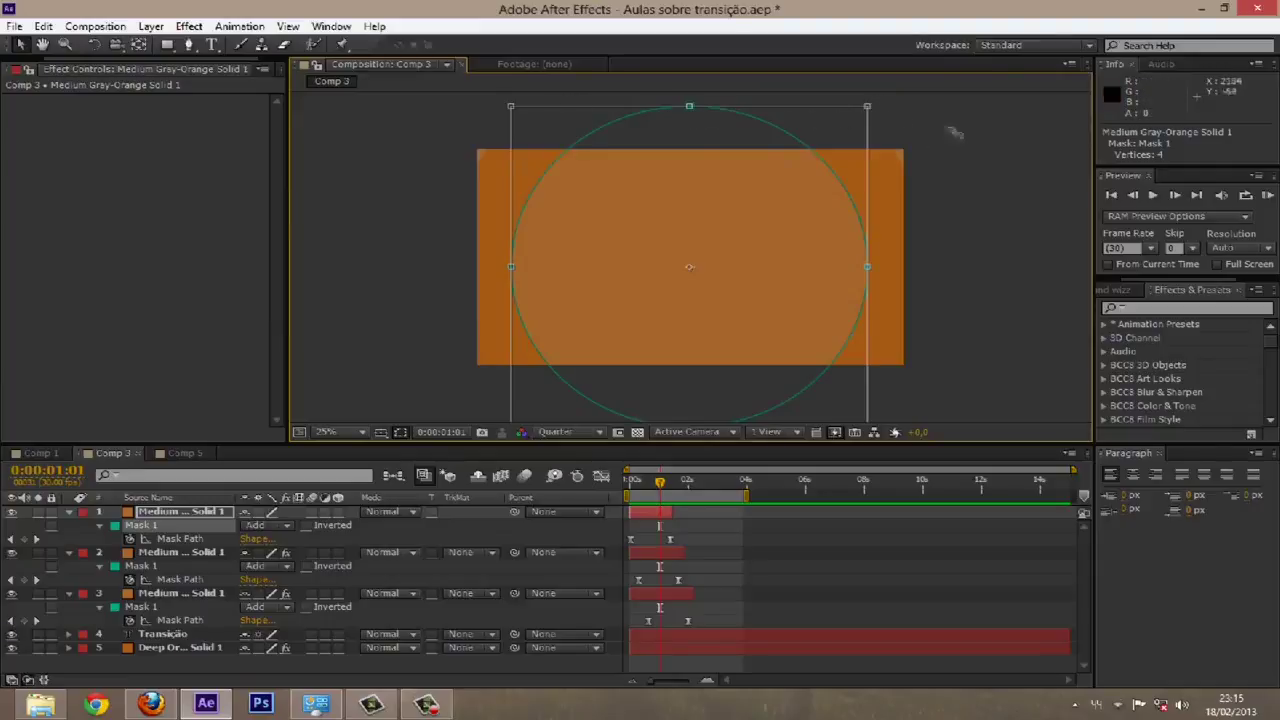
drag(656, 484, 630, 483)
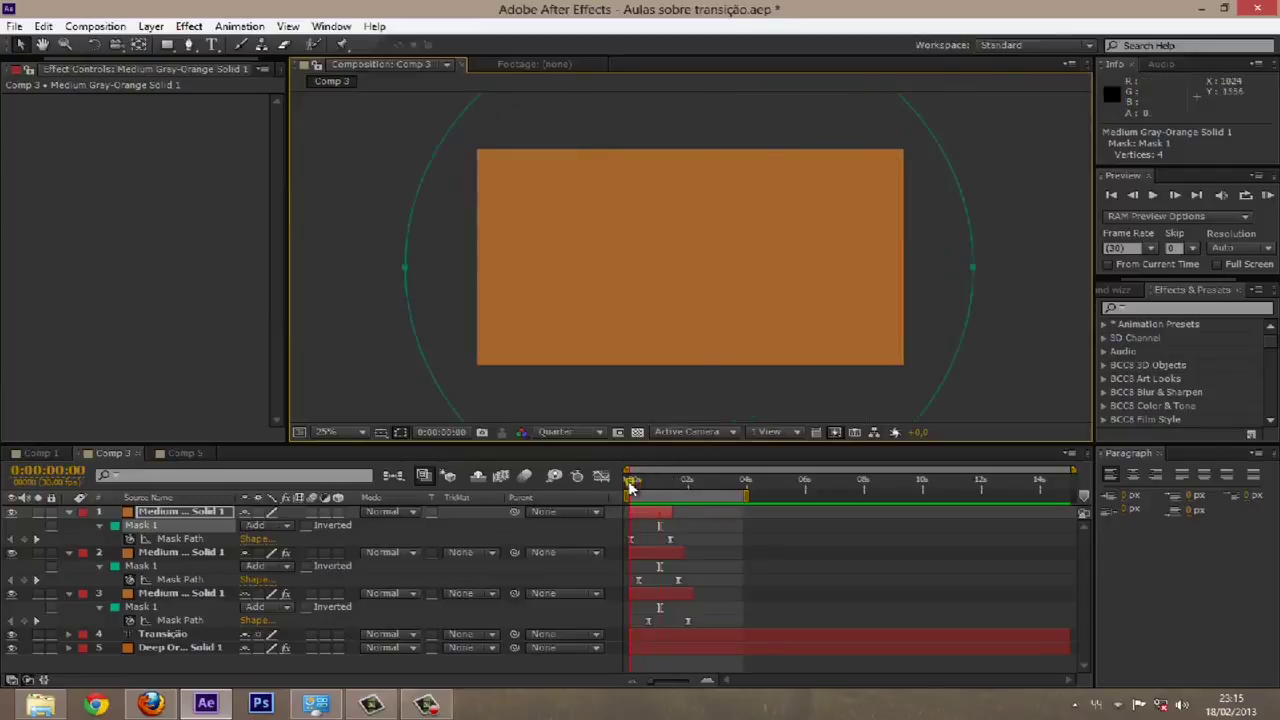
double_click(960, 190)
drag(656, 476, 661, 478)
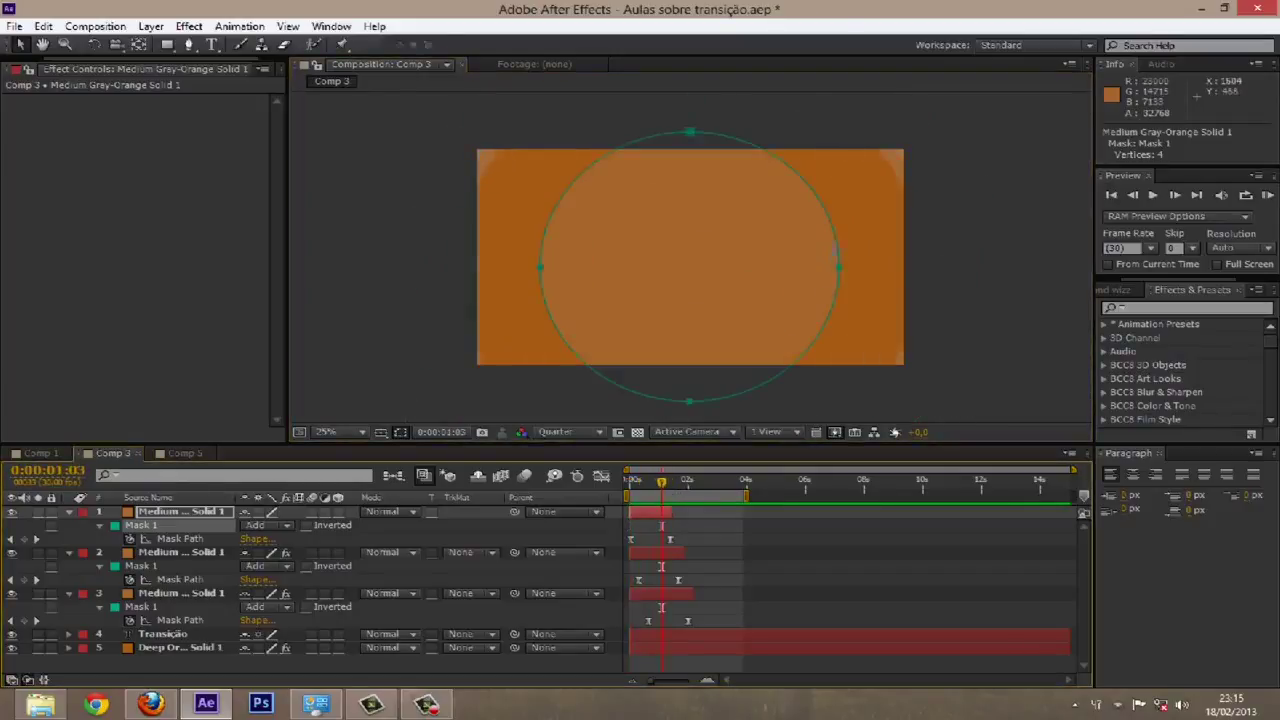
Step: Try to resize the topmost solid's circular mask at 1:03 with Free Transform, and undo the change
double_click(838, 265)
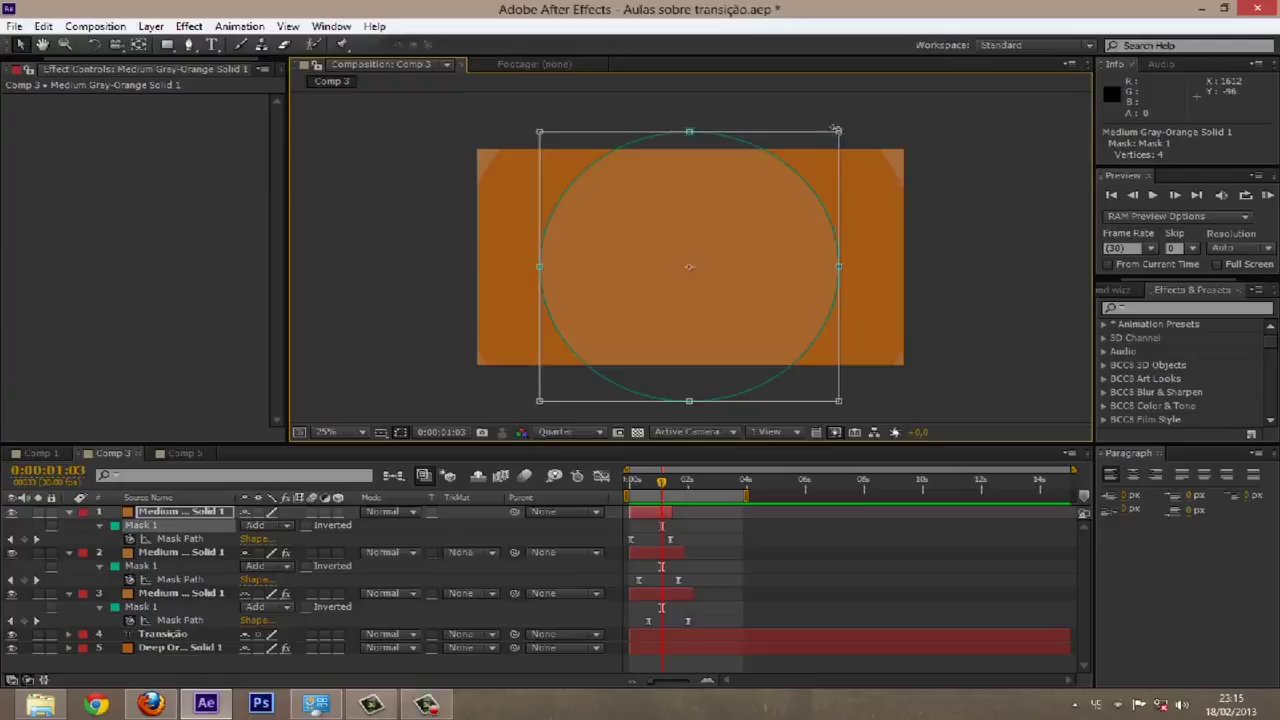
drag(843, 130, 782, 401)
click(737, 541)
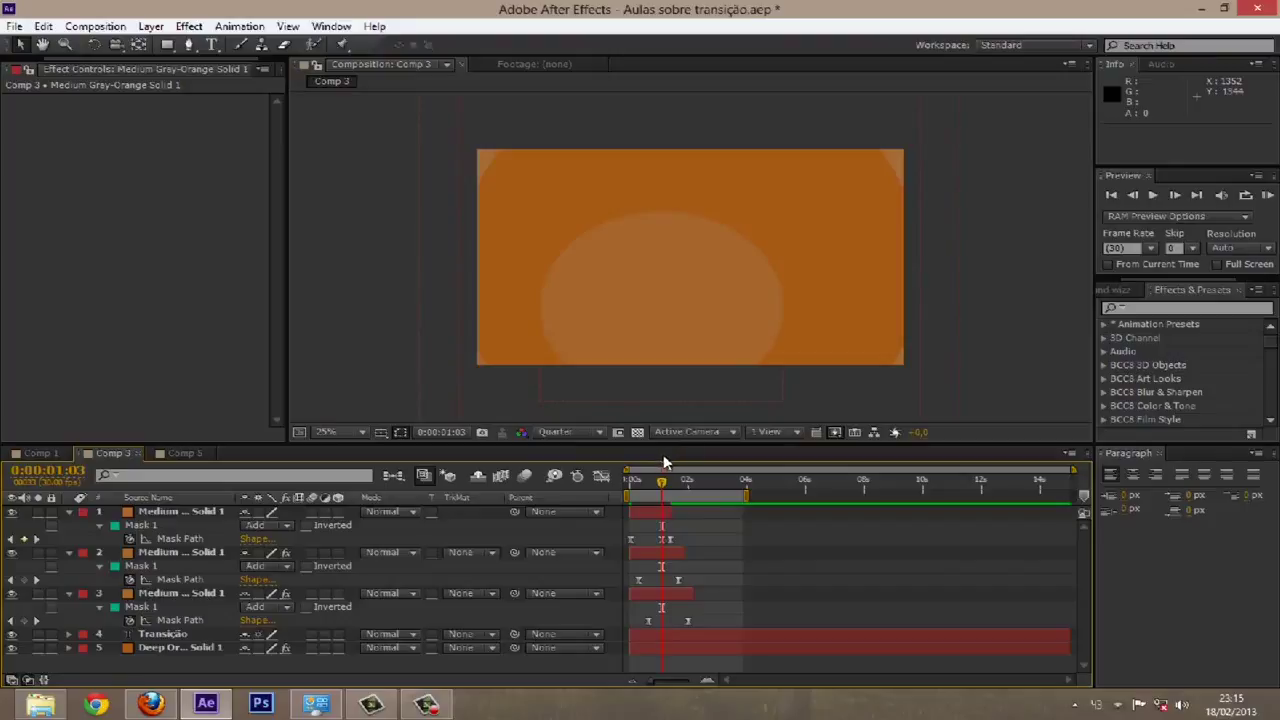
key(ctrl+z)
click(663, 511)
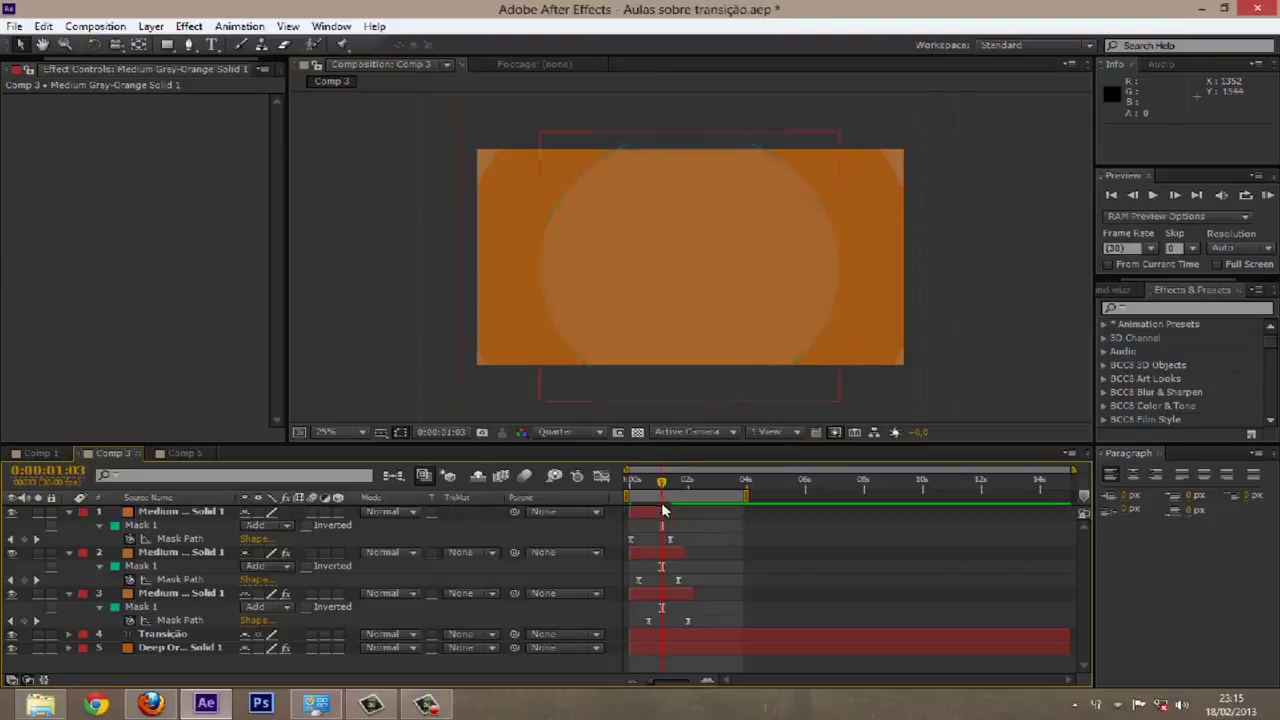
Step: Scrub Comp 3 to 1:05 and inspect the lower circle solids and the Fill effect on the Deep Orange background solid
mouse_move(657, 487)
mouse_down()
mouse_move(686, 483)
mouse_move(638, 480)
mouse_move(681, 455)
mouse_move(640, 479)
mouse_up()
click(646, 556)
key(ctrl+Down)
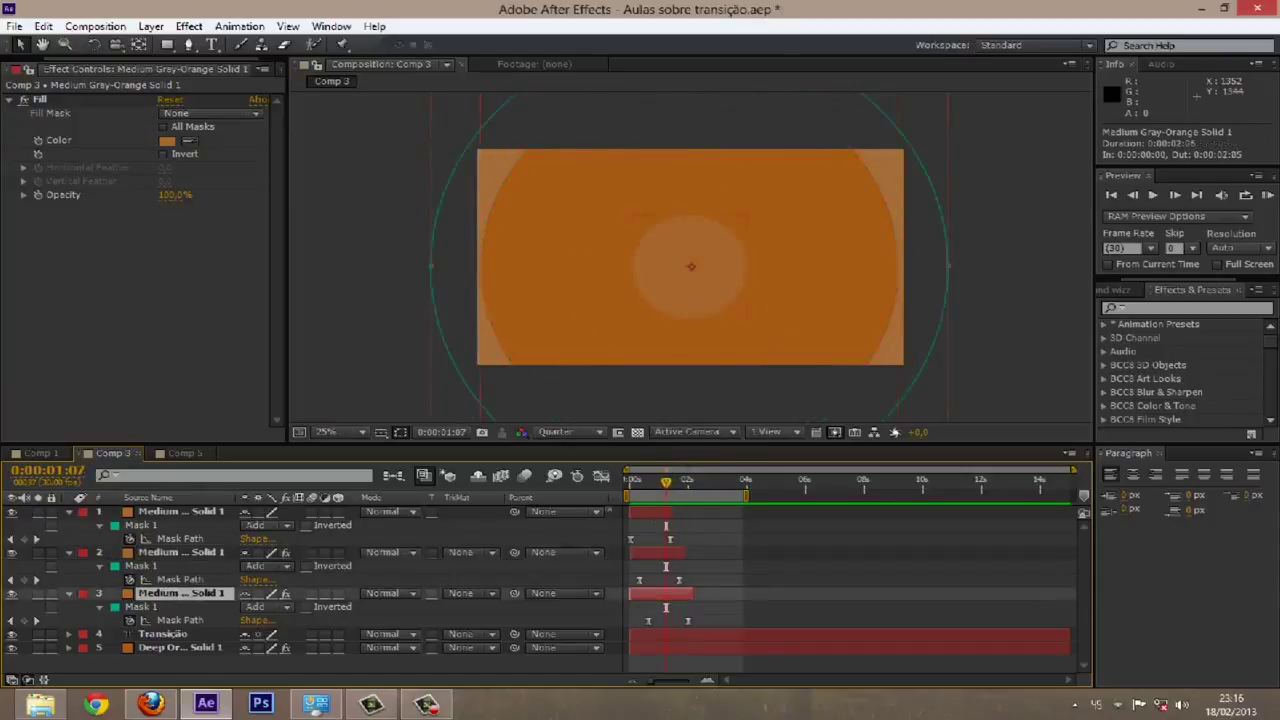
click(662, 486)
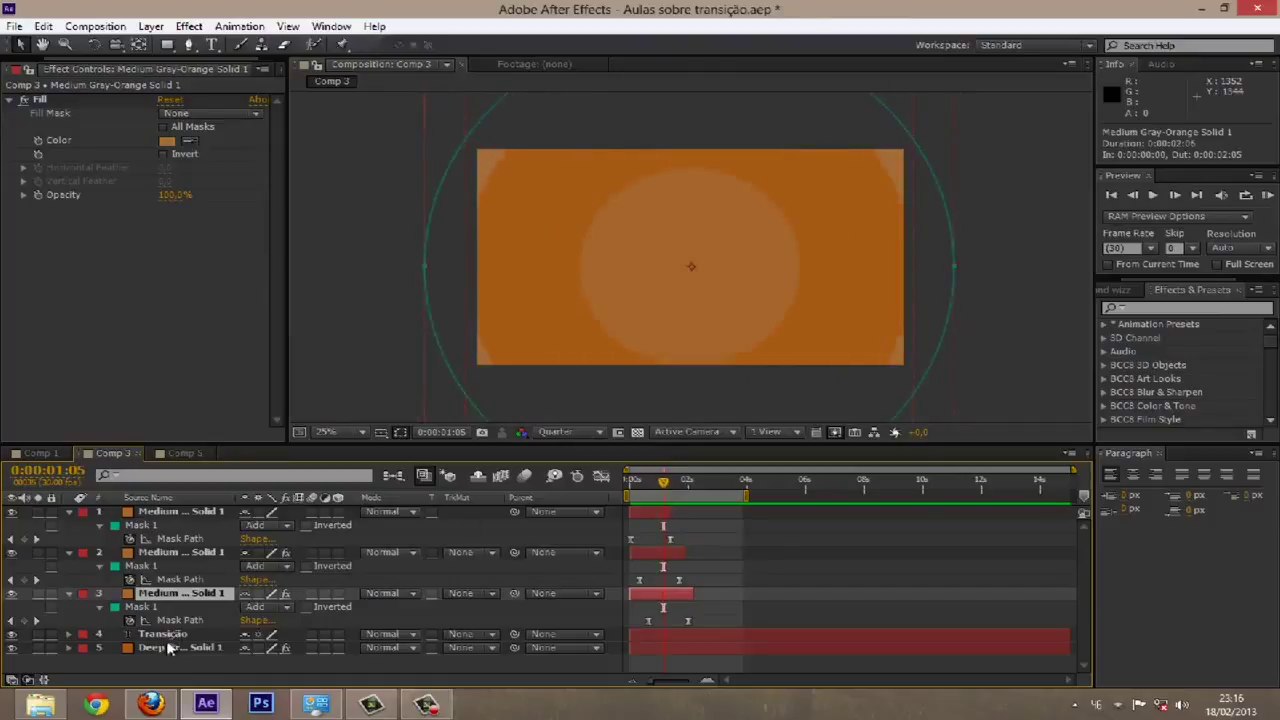
click(170, 648)
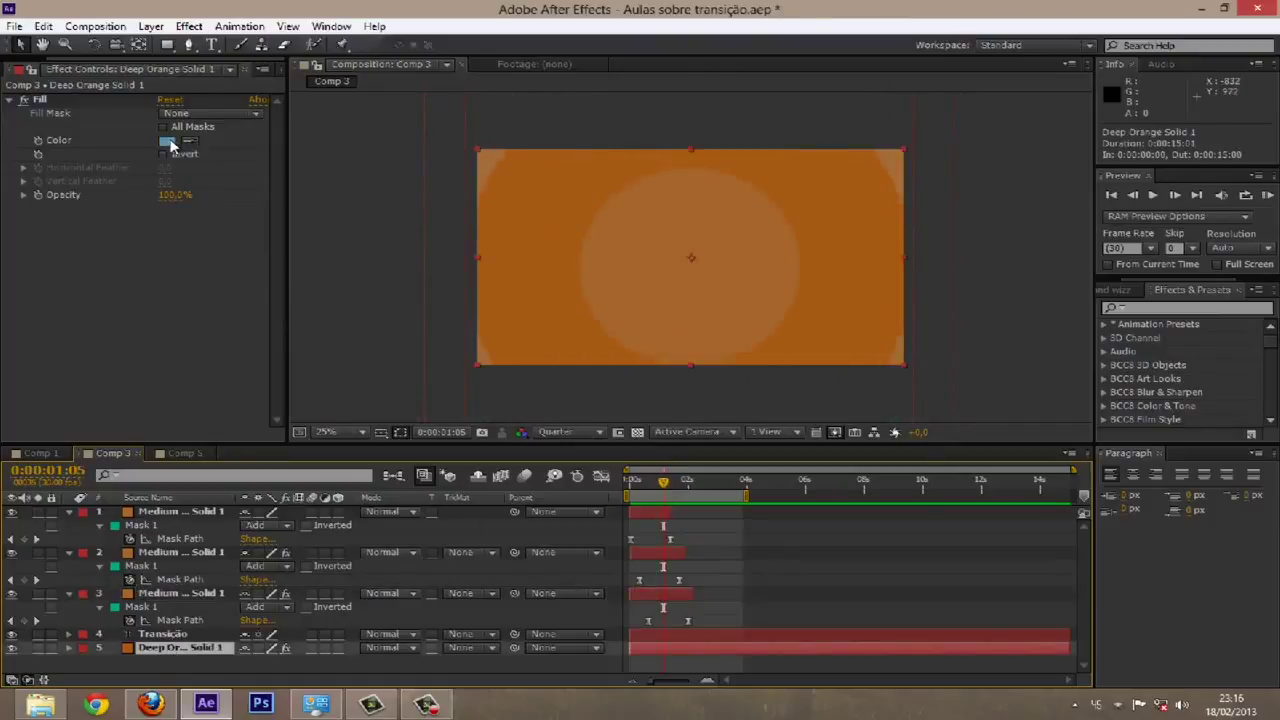
click(80, 102)
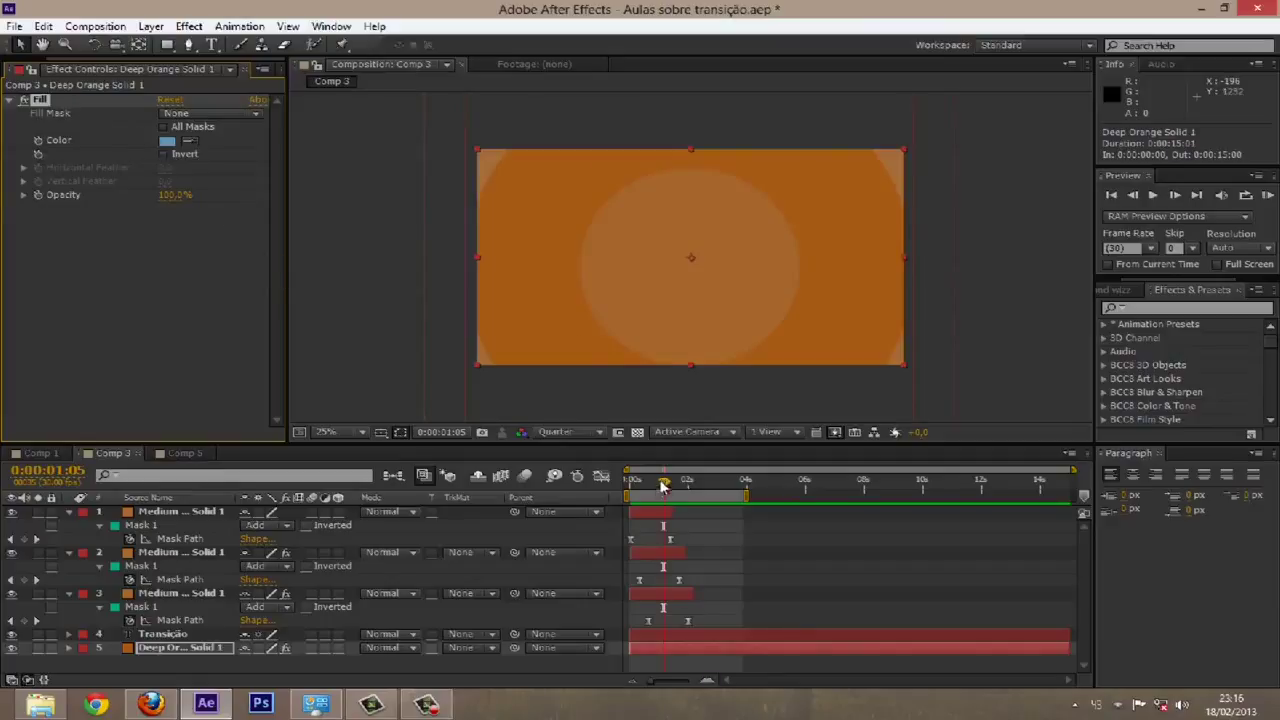
Step: Run a RAM preview of Comp 3 from the start, stop it, and scrub through 1:05 to the Transição title at 2:10
drag(668, 483, 615, 476)
key(KP_0)
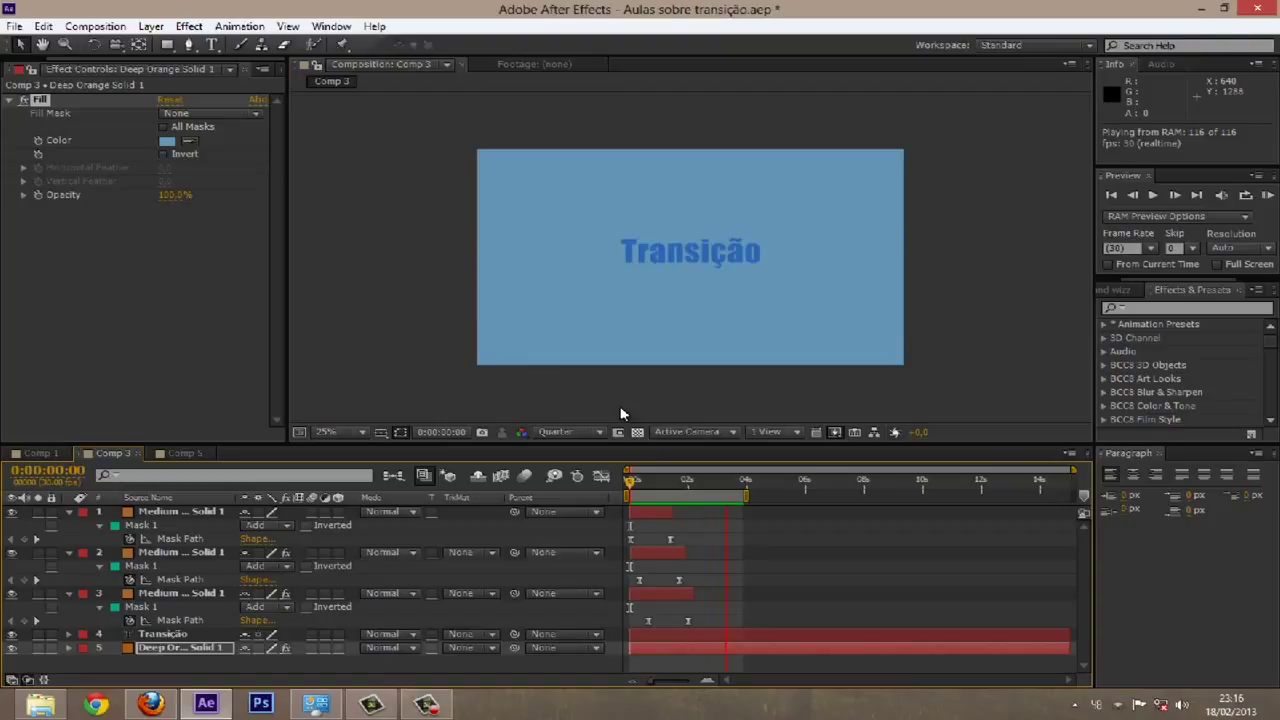
key(space)
mouse_move(645, 485)
mouse_down()
mouse_move(675, 485)
mouse_move(663, 485)
mouse_up()
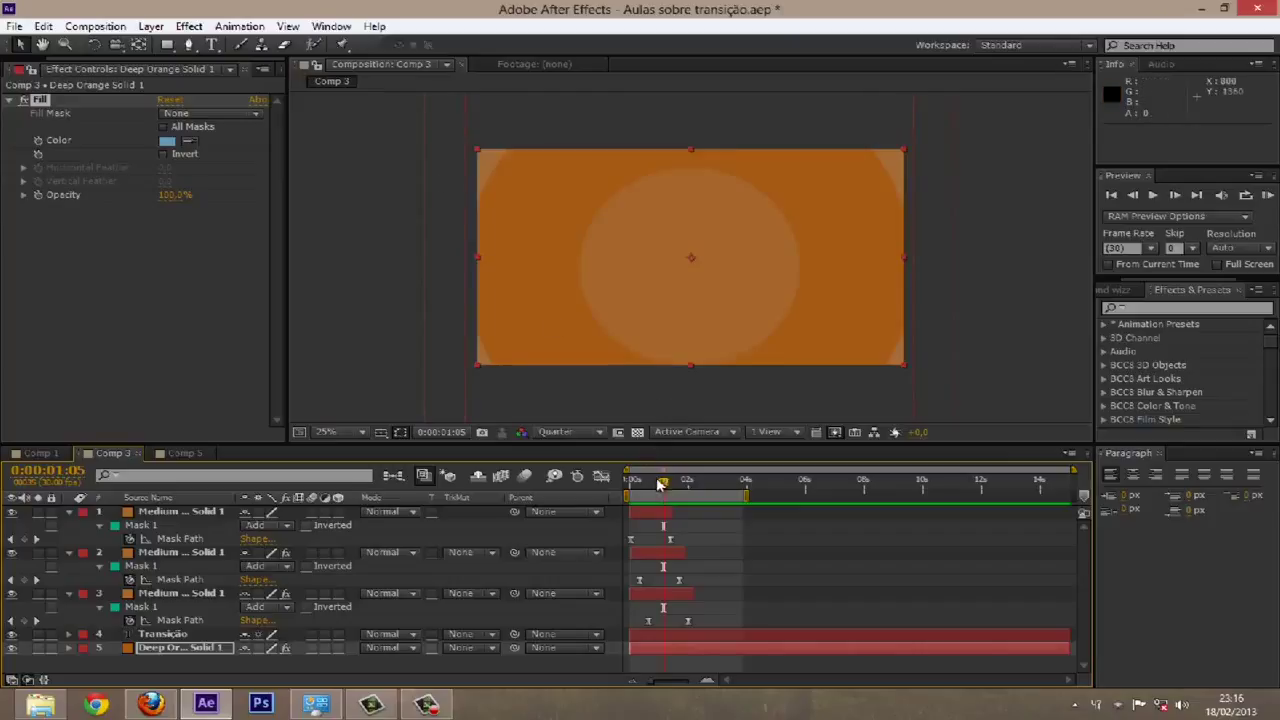
drag(663, 483, 697, 480)
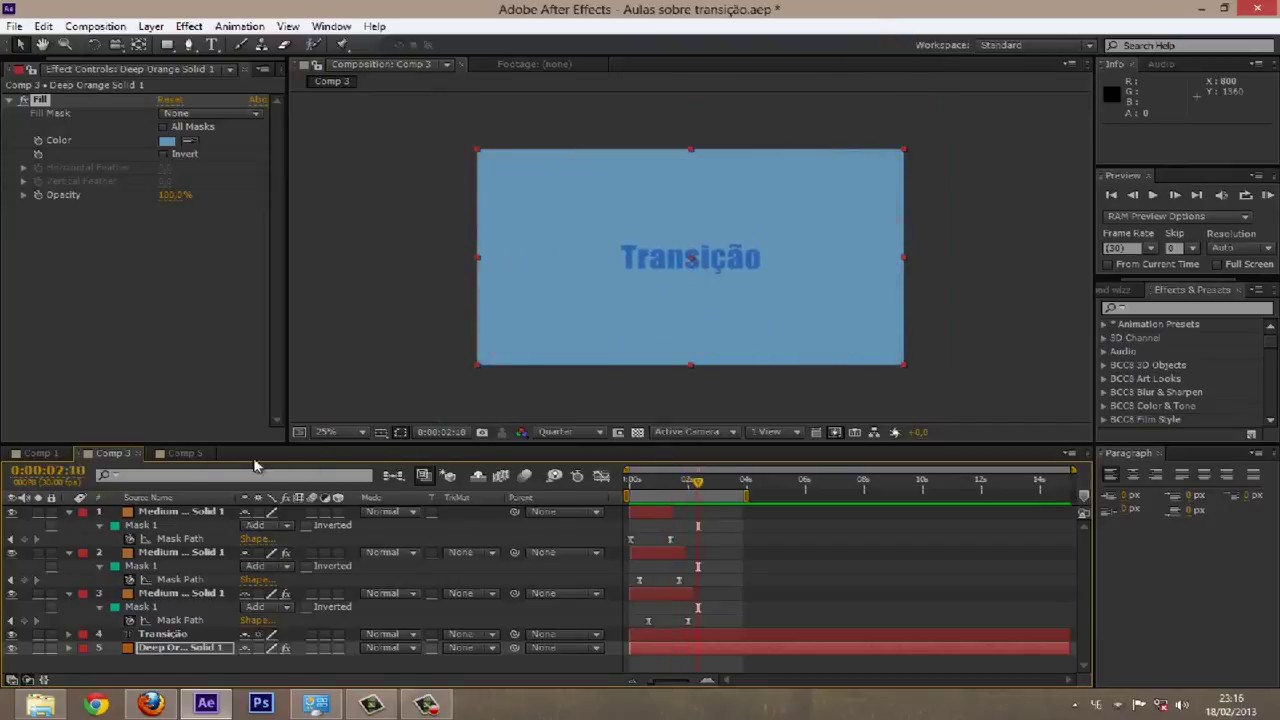
Step: Collapse the revealed properties of all Comp 3 layers and clear the layer selection
shift+click(133, 513)
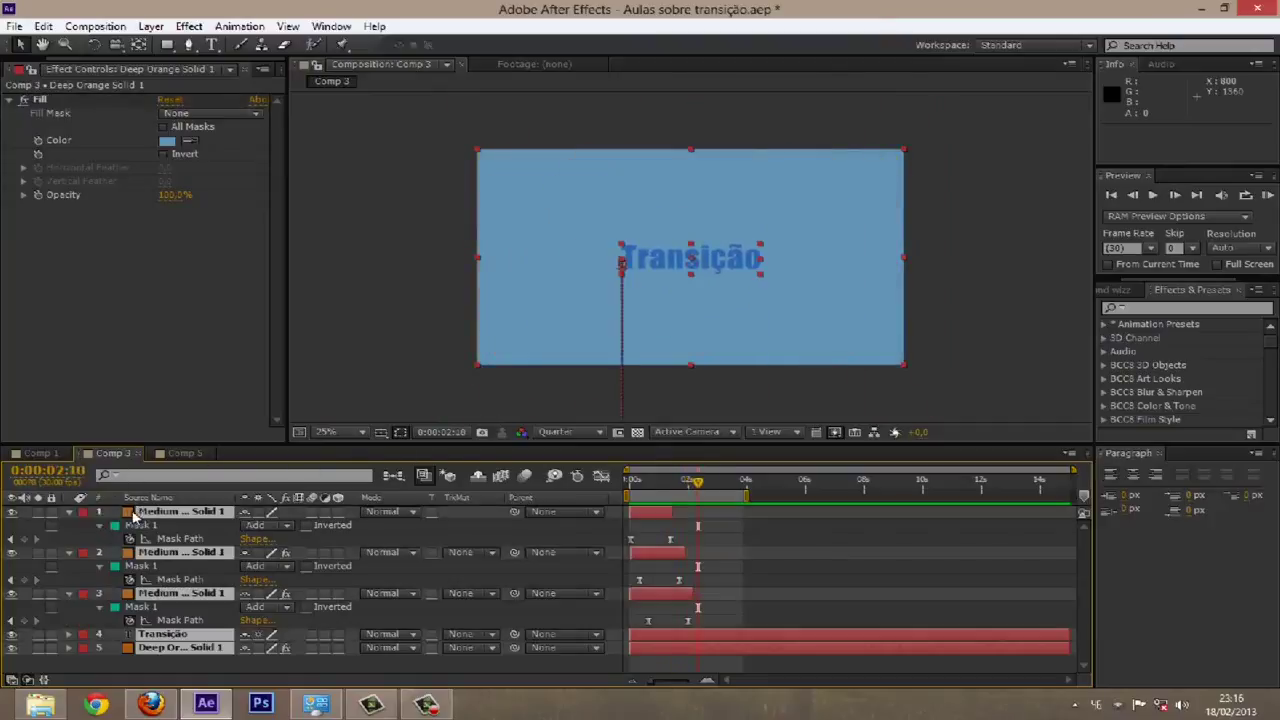
click(70, 513)
click(126, 583)
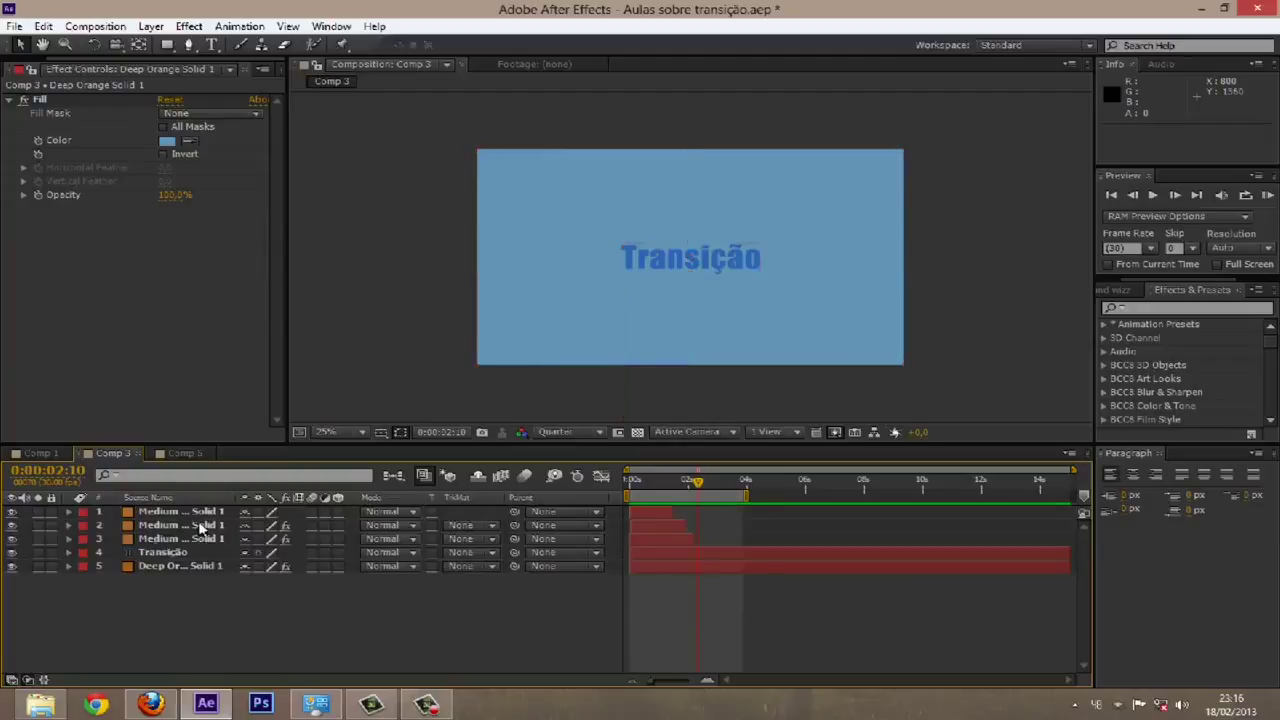
Step: Select the topmost circle solid and the Deep Orange background in turn to compare them, and scrub Comp 3 to 0:25
click(224, 513)
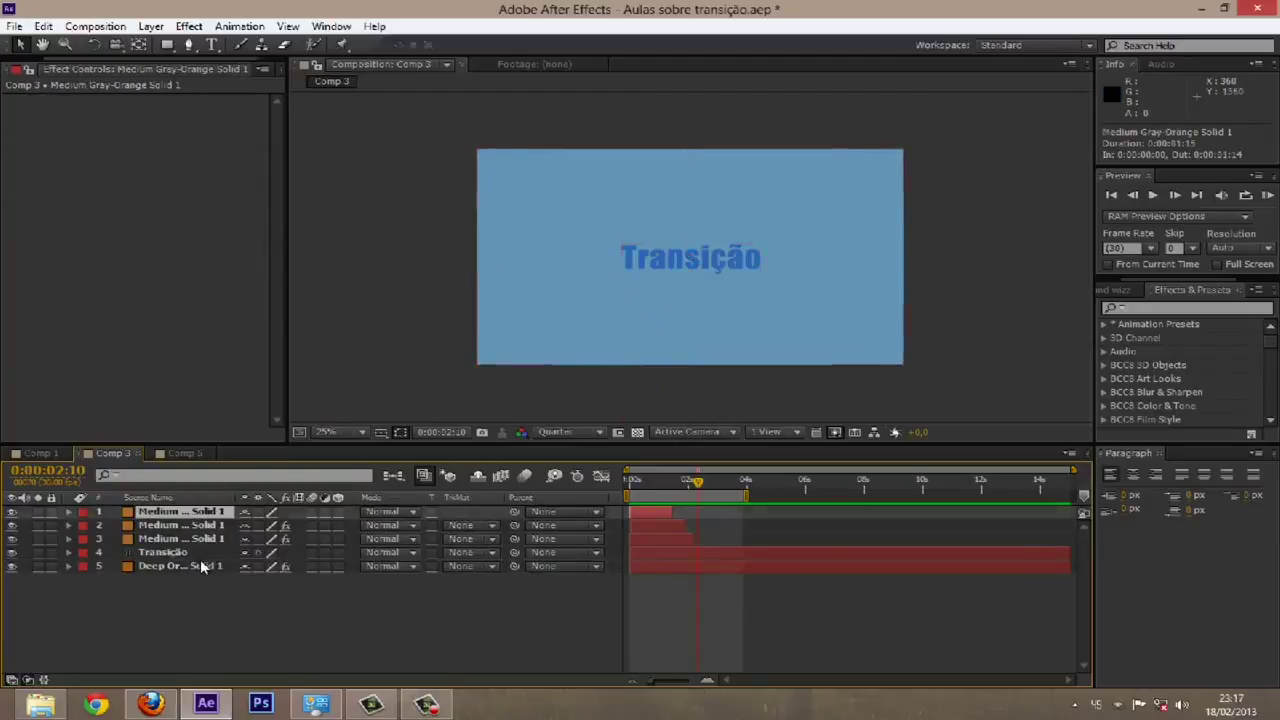
click(200, 562)
mouse_move(672, 490)
mouse_down()
mouse_move(646, 497)
mouse_move(695, 490)
mouse_move(654, 490)
mouse_up()
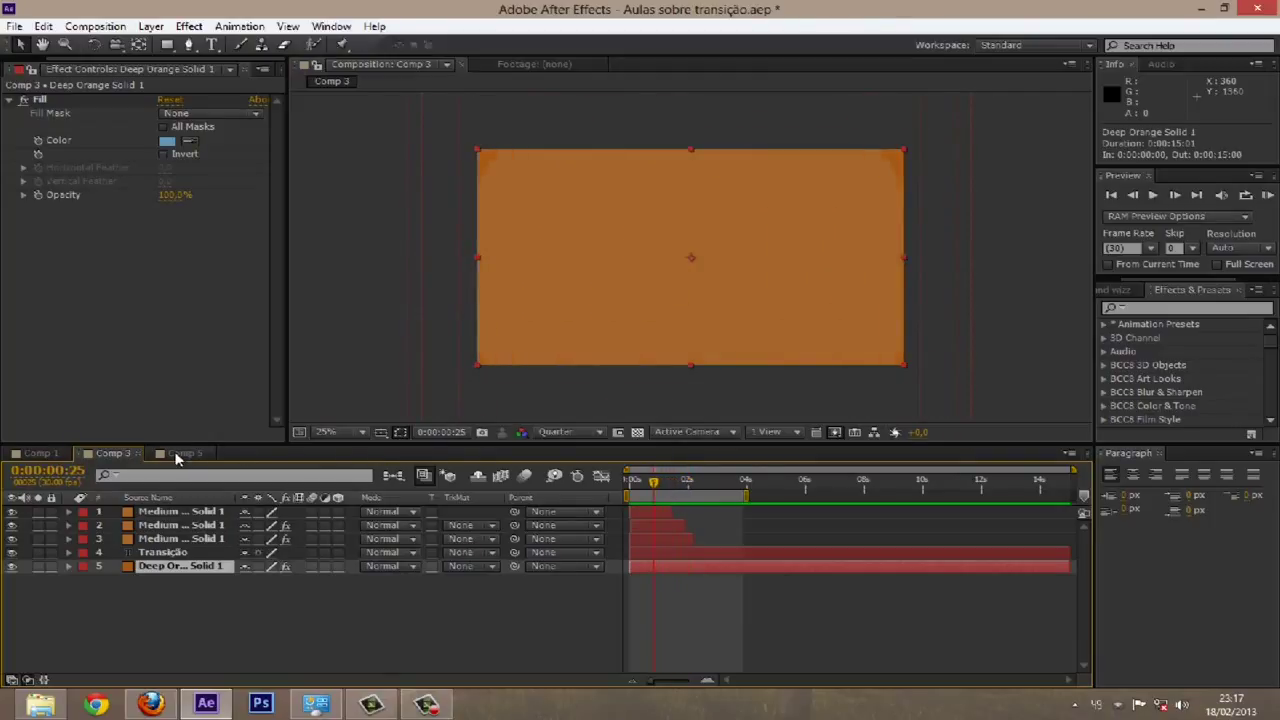
Step: Open Comp 5, play its RAM preview, and scrub to 2:10 and 2:05 to examine how the building elements animate in
click(185, 453)
drag(652, 482, 597, 483)
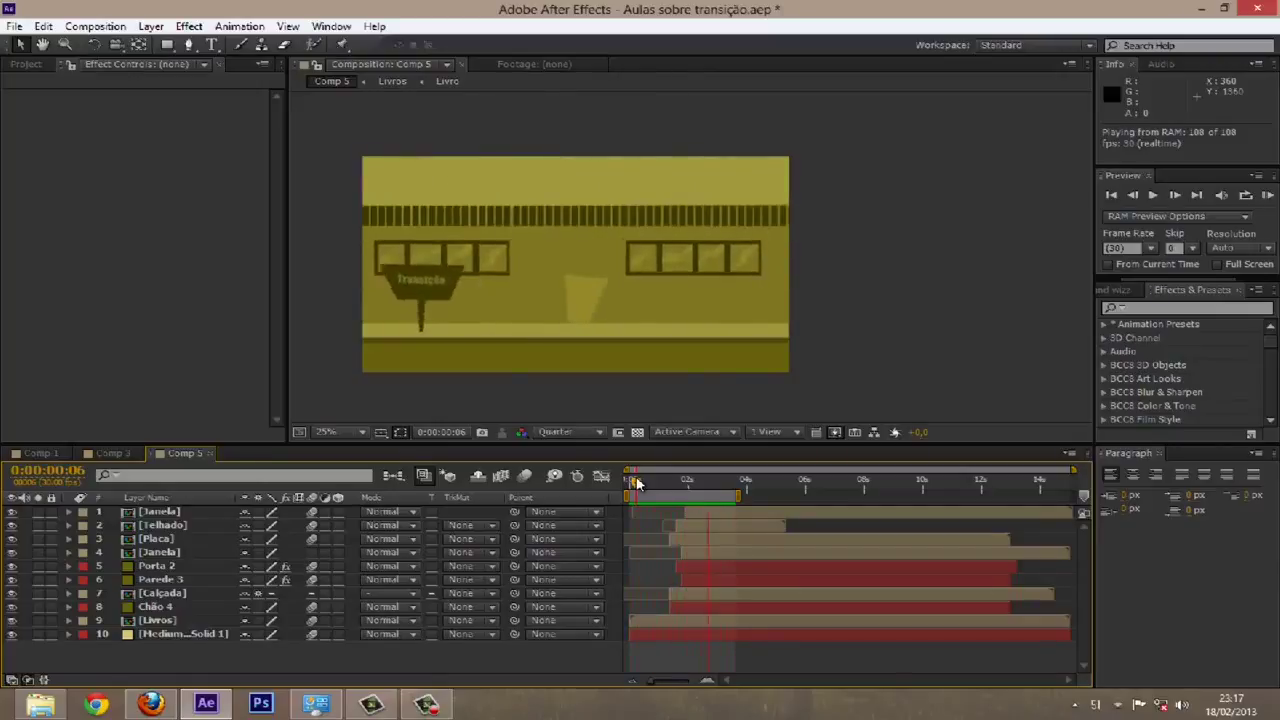
drag(636, 483, 697, 483)
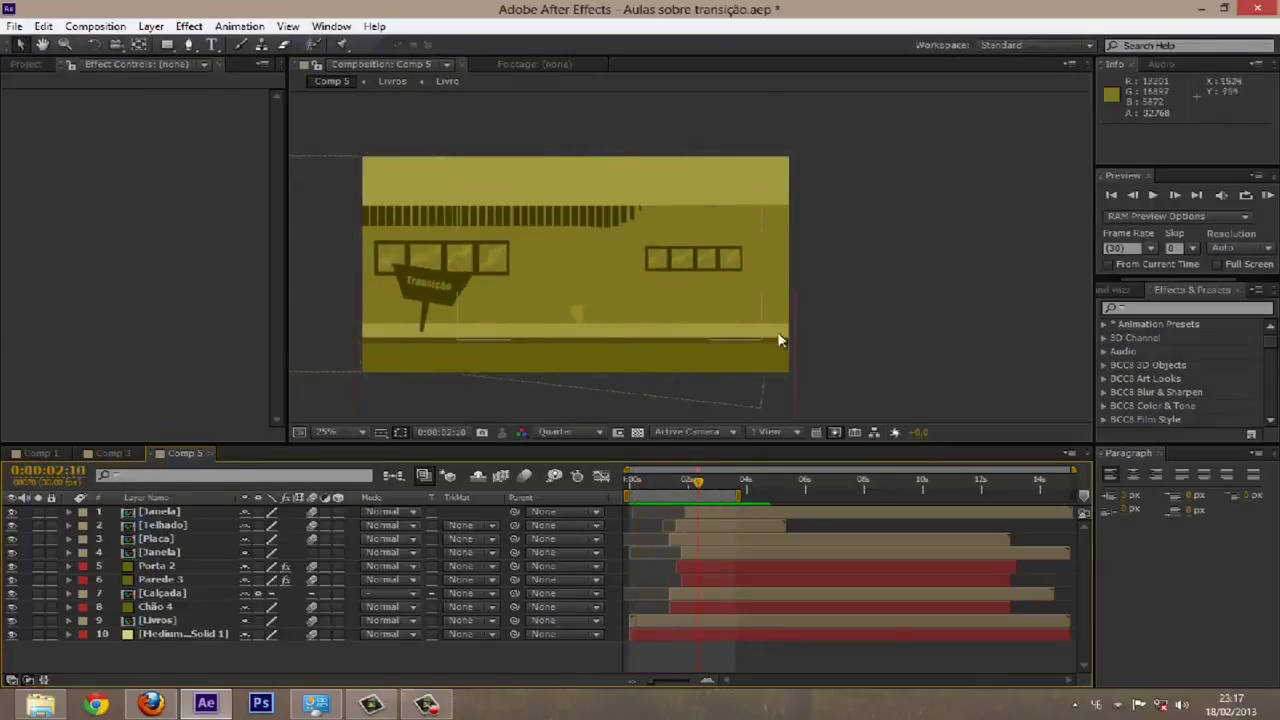
mouse_move(697, 485)
mouse_down()
mouse_move(722, 484)
mouse_move(692, 484)
mouse_up()
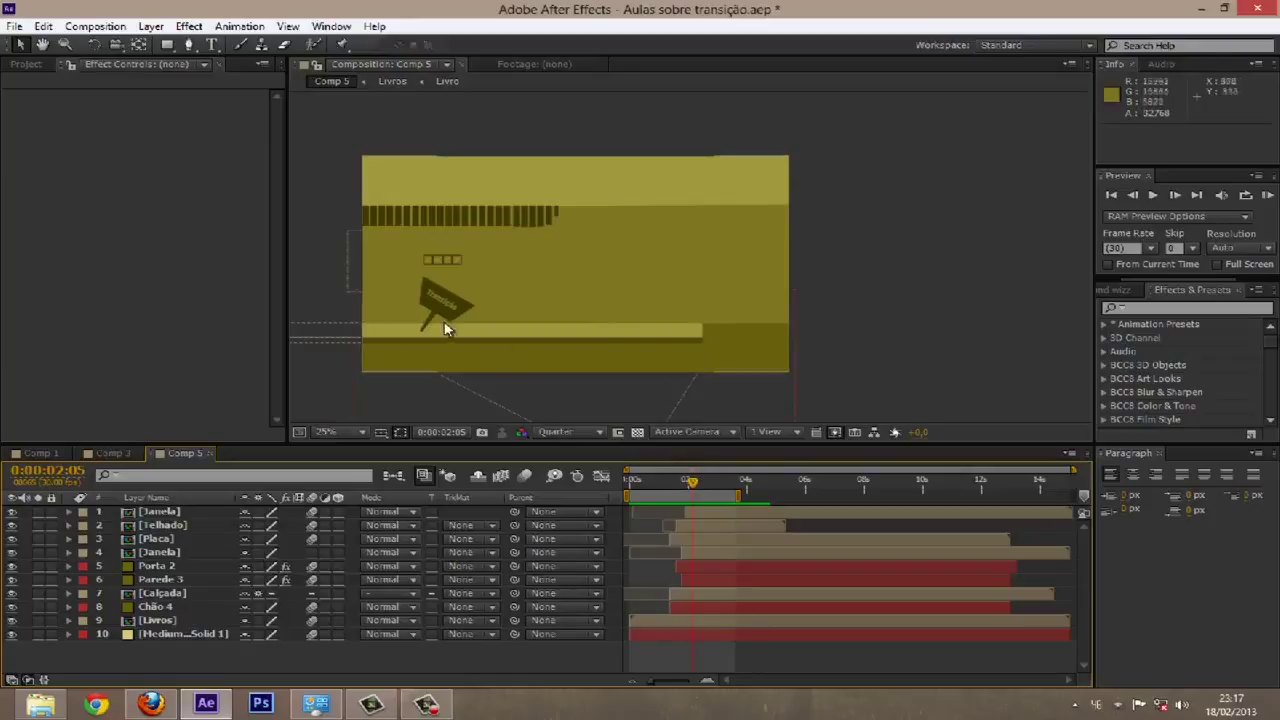
Step: Select the Placa sign layer in Comp 5 and reveal its Scale and Rotation keyframes
click(166, 594)
click(182, 529)
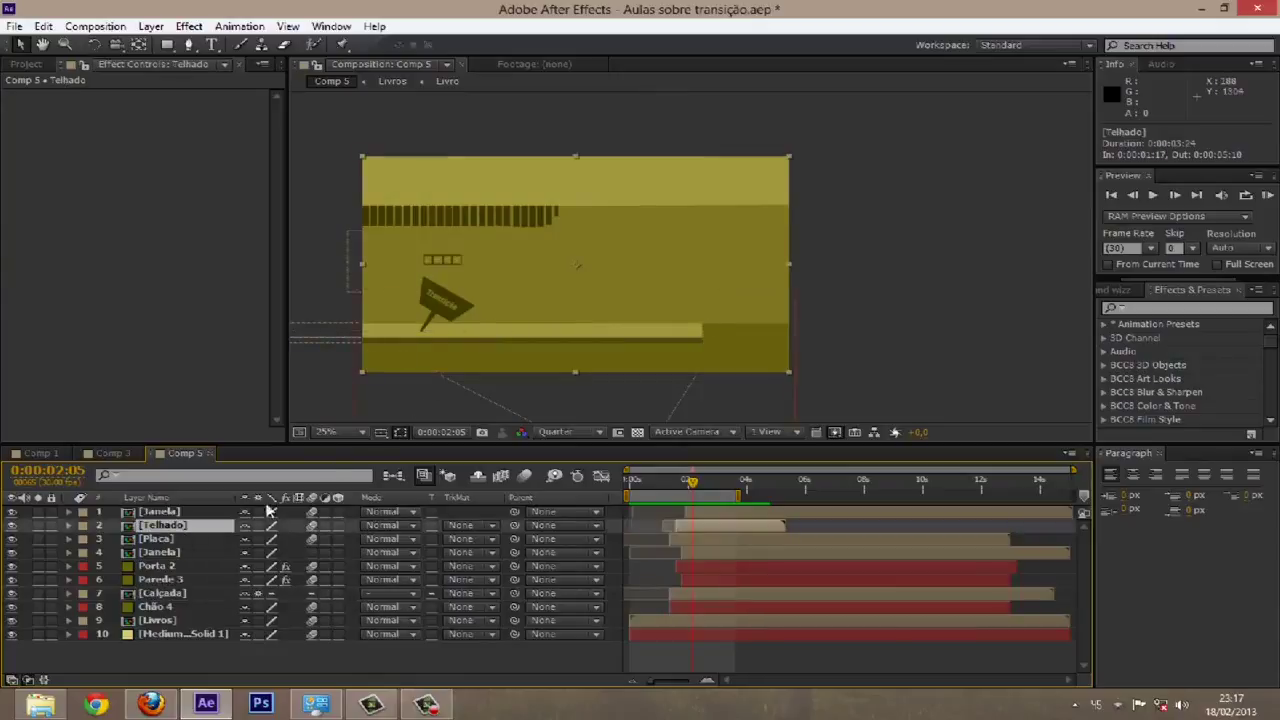
click(156, 539)
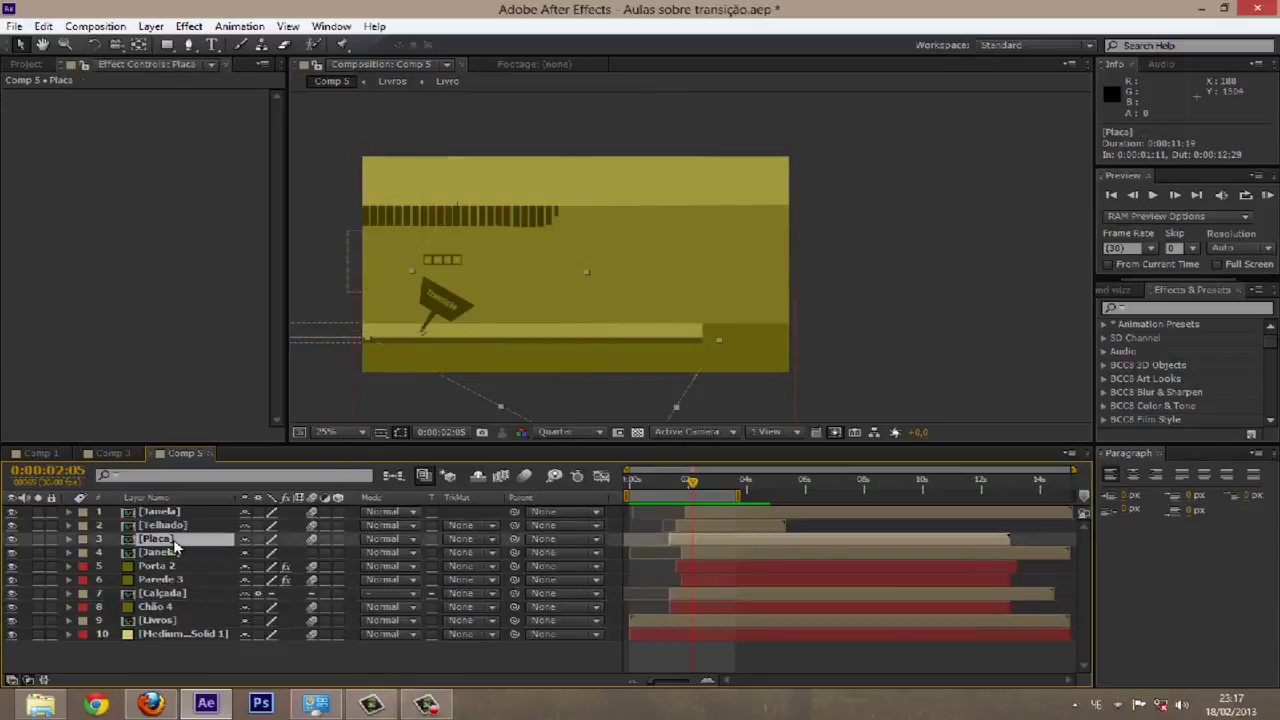
scroll(422, 336, up, 2)
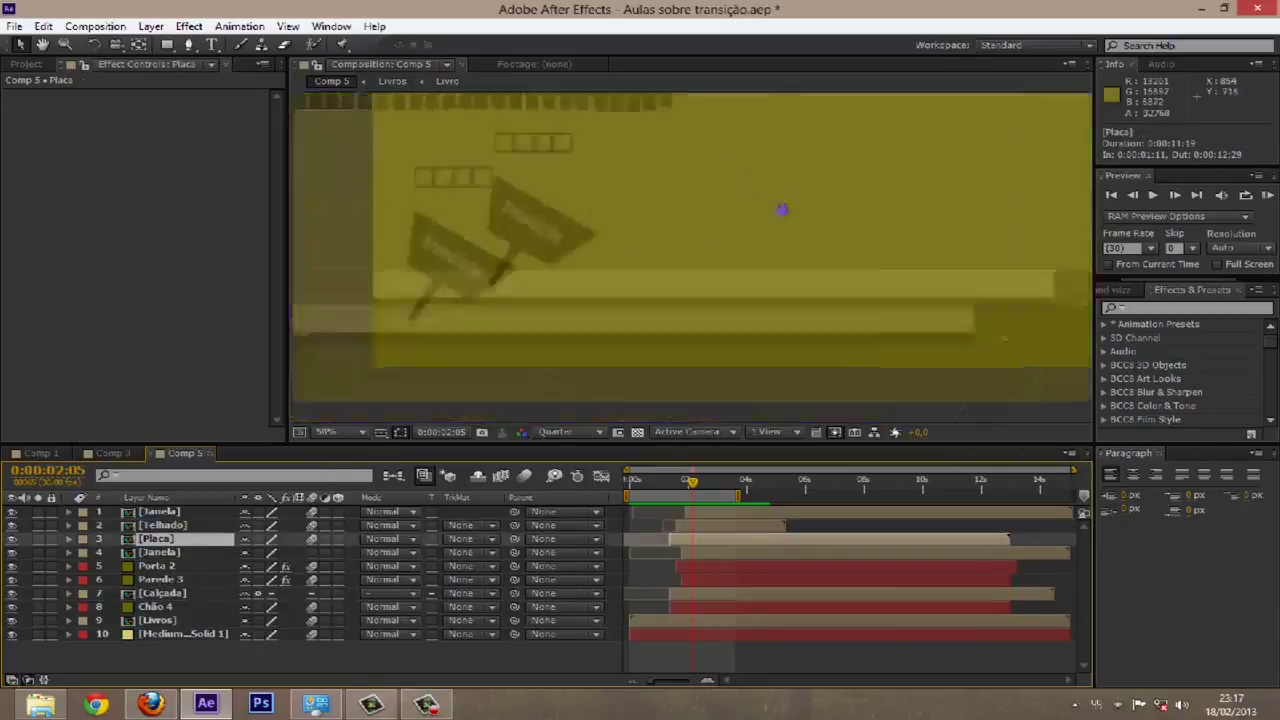
key(s)
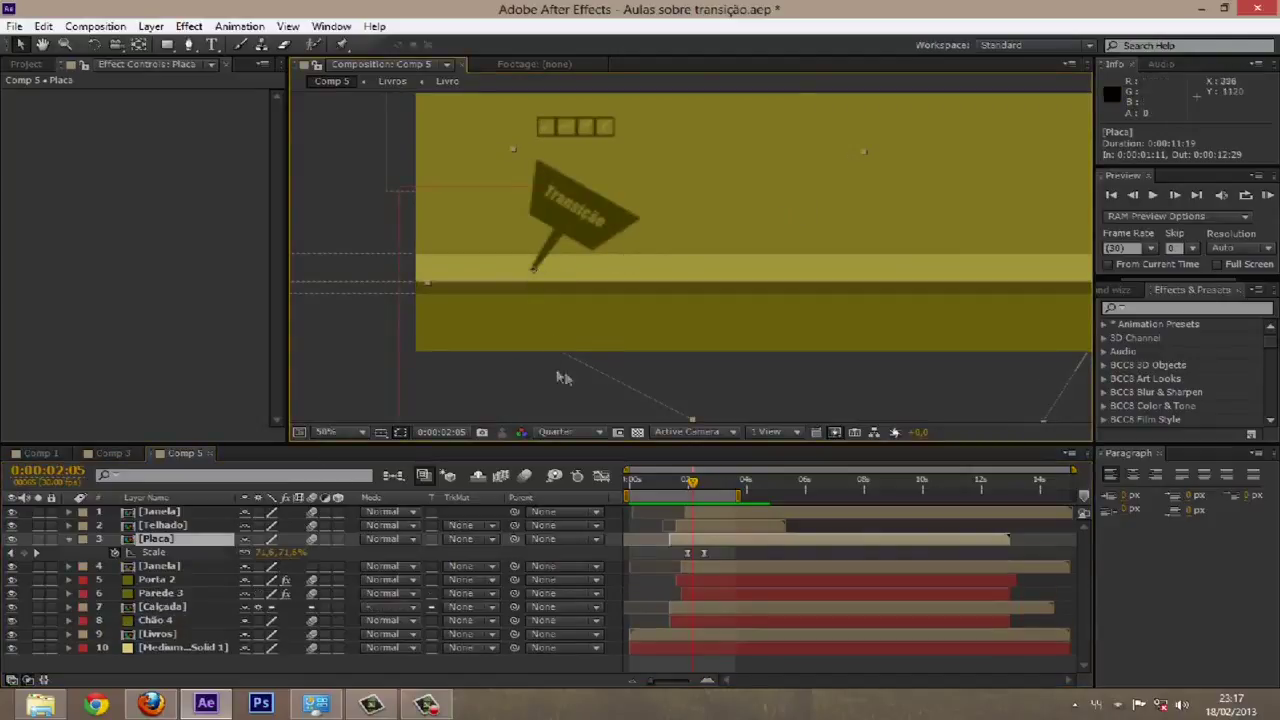
key(shift+r)
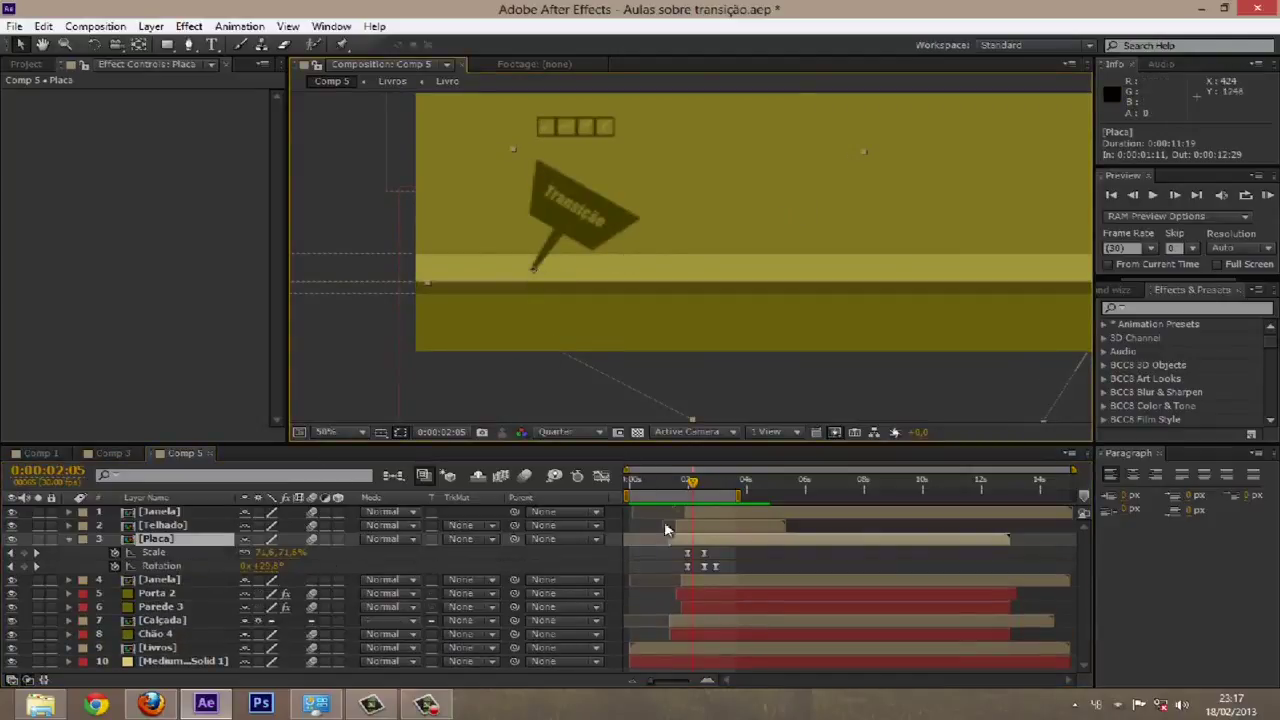
Step: Scrub Comp 5 between 2:01 and 2:16 to examine how the Placa sign scales and rotates into place, ending at 2:09
mouse_move(692, 495)
mouse_down()
mouse_move(701, 487)
mouse_move(688, 490)
mouse_up()
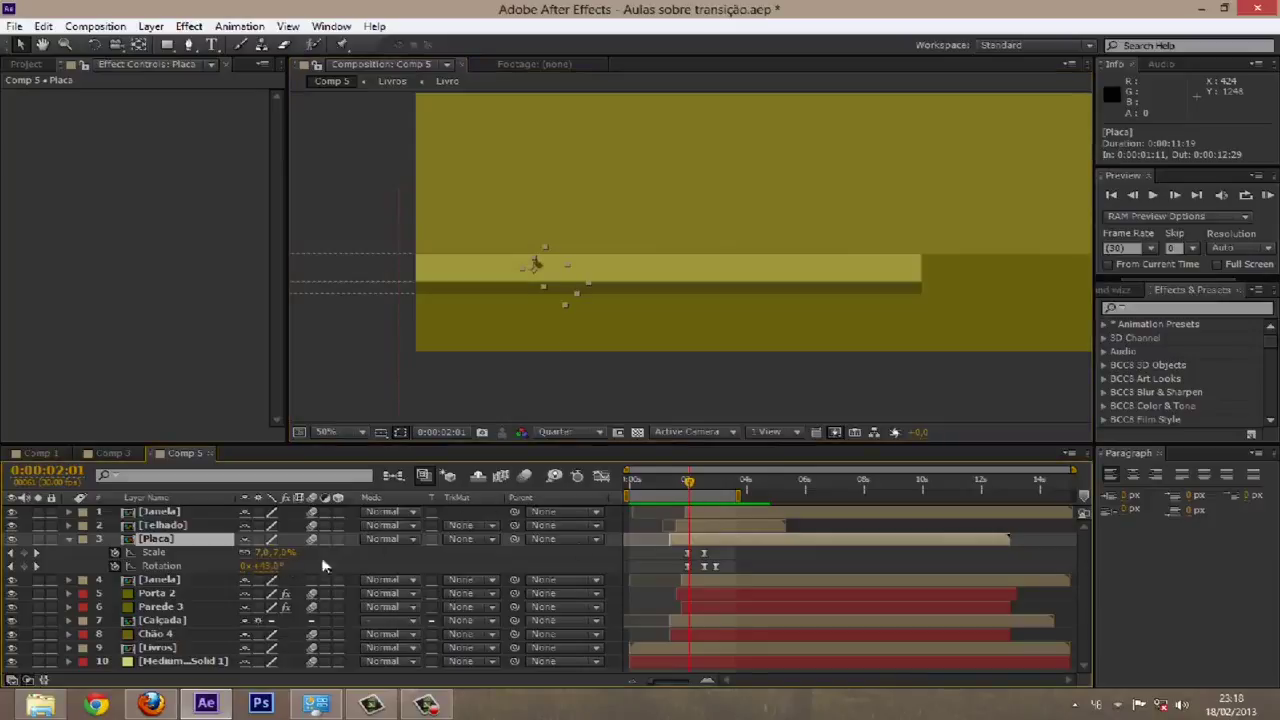
drag(690, 482, 705, 480)
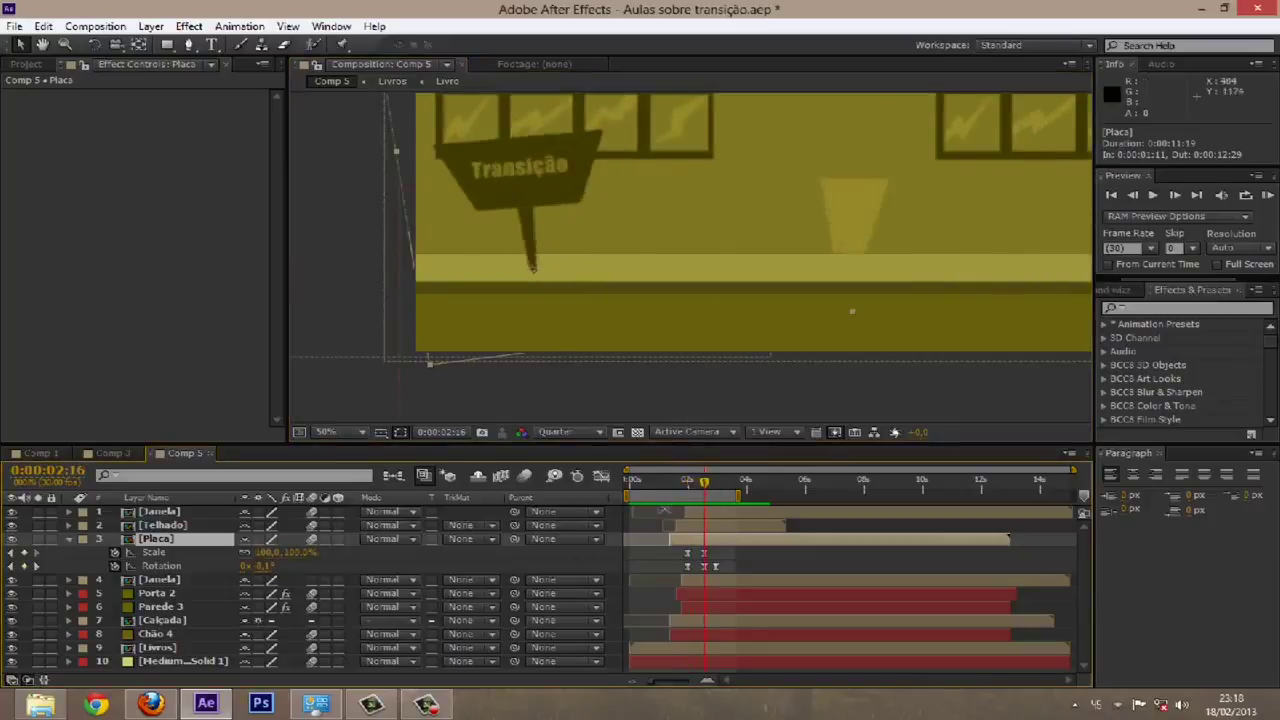
mouse_move(704, 494)
mouse_down()
mouse_move(717, 490)
mouse_move(697, 490)
mouse_up()
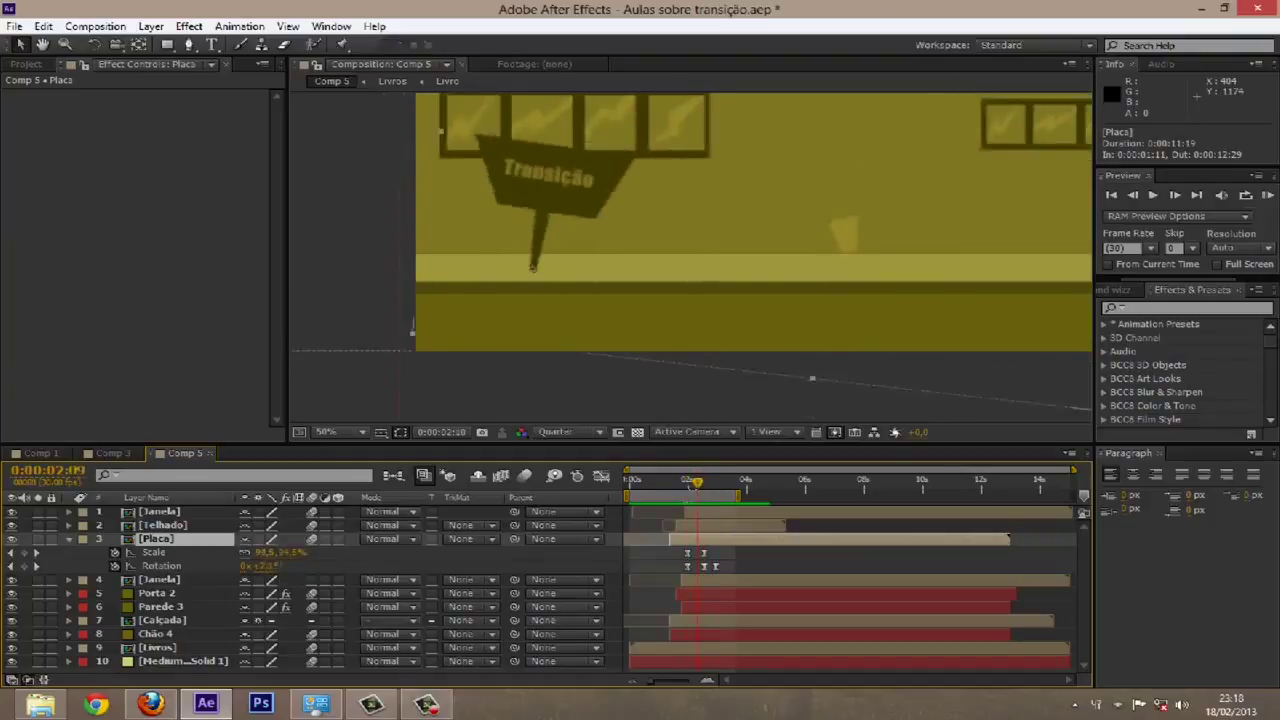
click(193, 555)
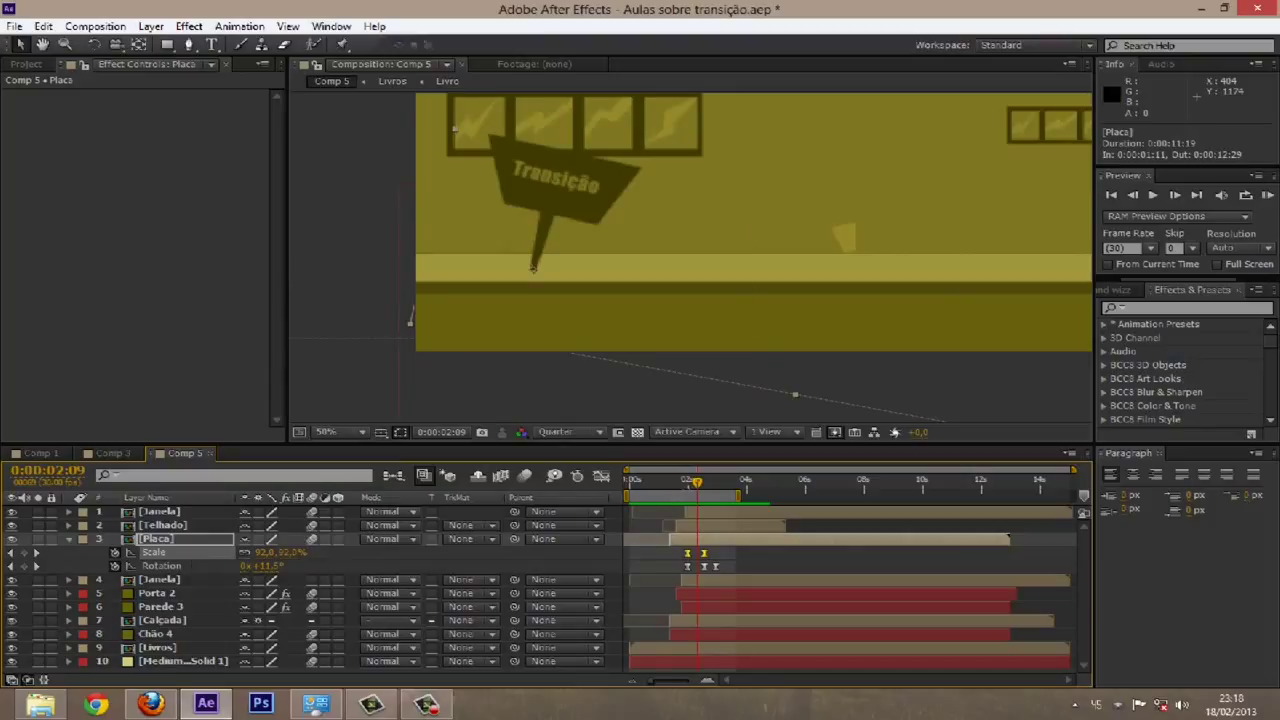
mouse_move(694, 490)
mouse_down()
mouse_move(712, 488)
mouse_move(694, 488)
mouse_up()
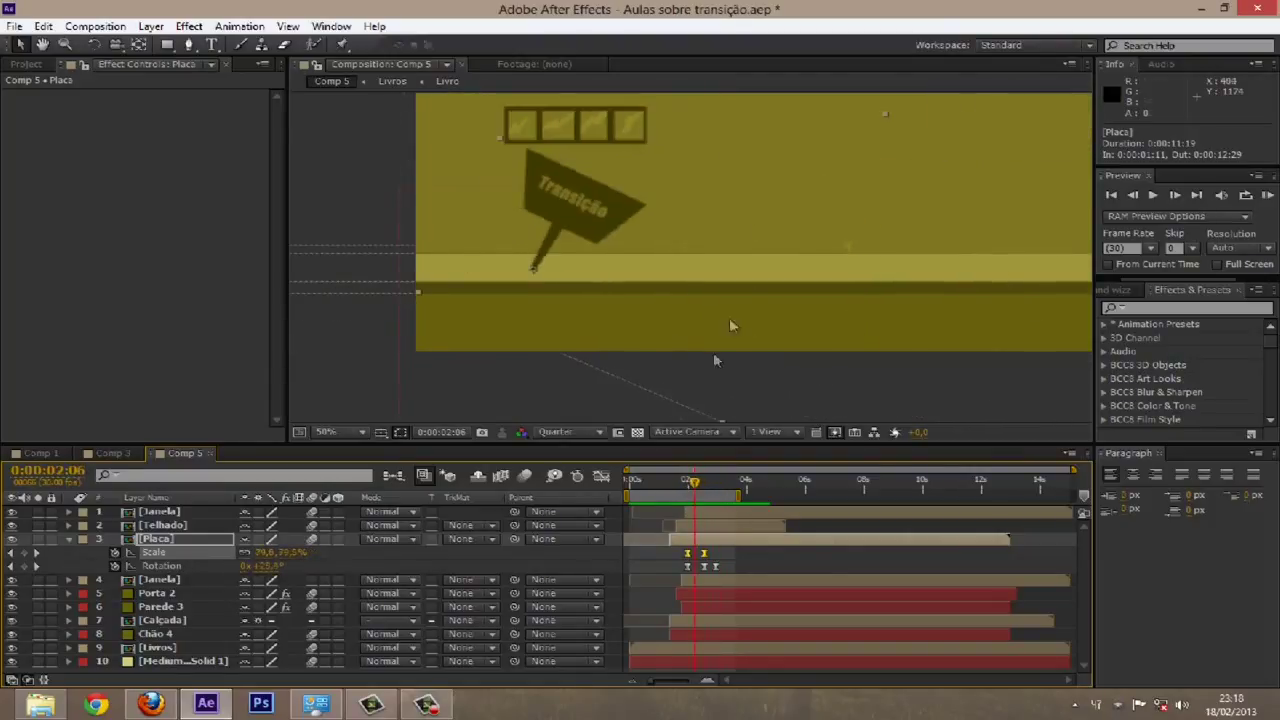
scroll(729, 316, down, 1)
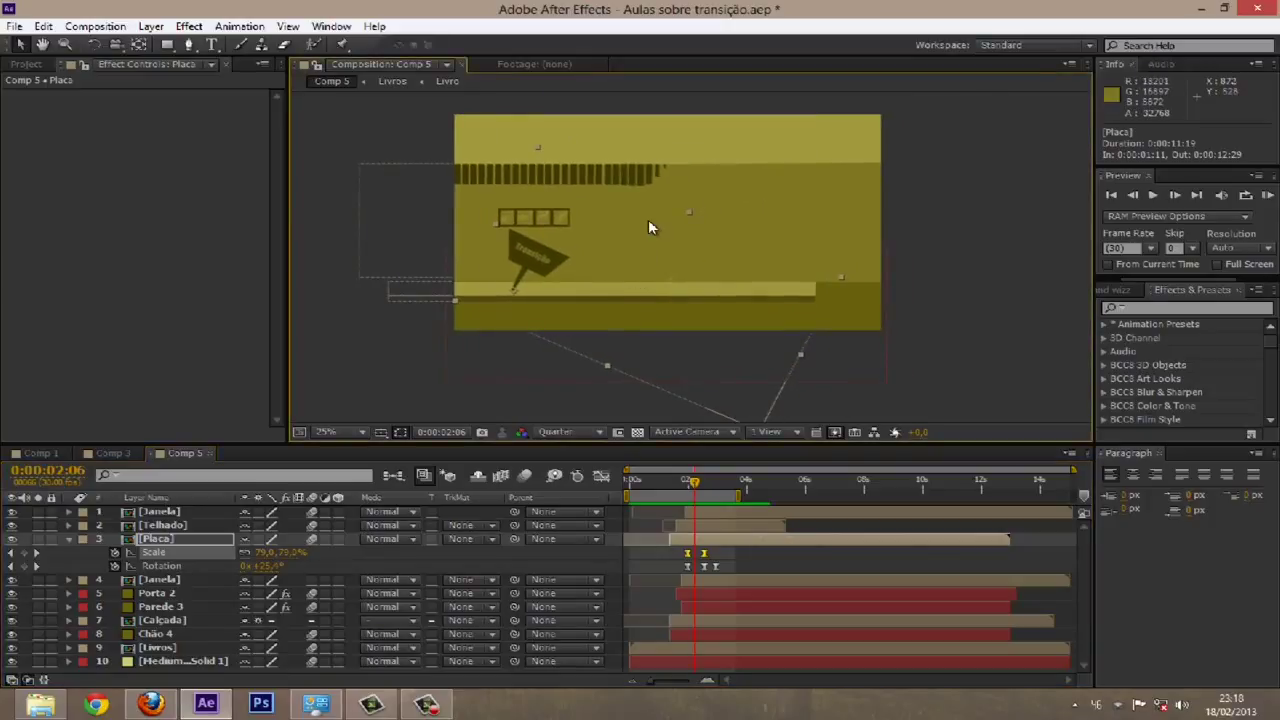
scroll(648, 219, up, 1)
mouse_move(690, 485)
mouse_down()
mouse_move(710, 486)
mouse_move(695, 483)
mouse_up()
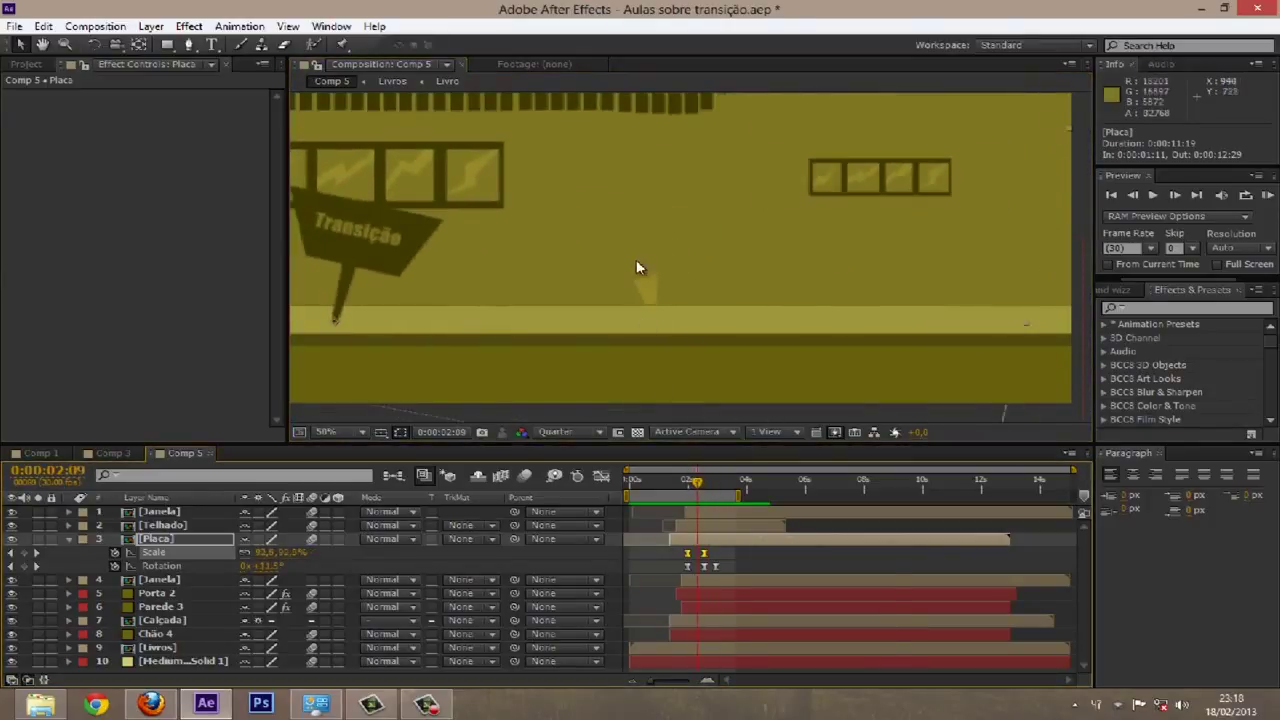
Step: Reveal the Scale and Rotation keyframes of the Porta 2 door layer and scrub to 2:19 to examine its animation
click(180, 594)
key(s)
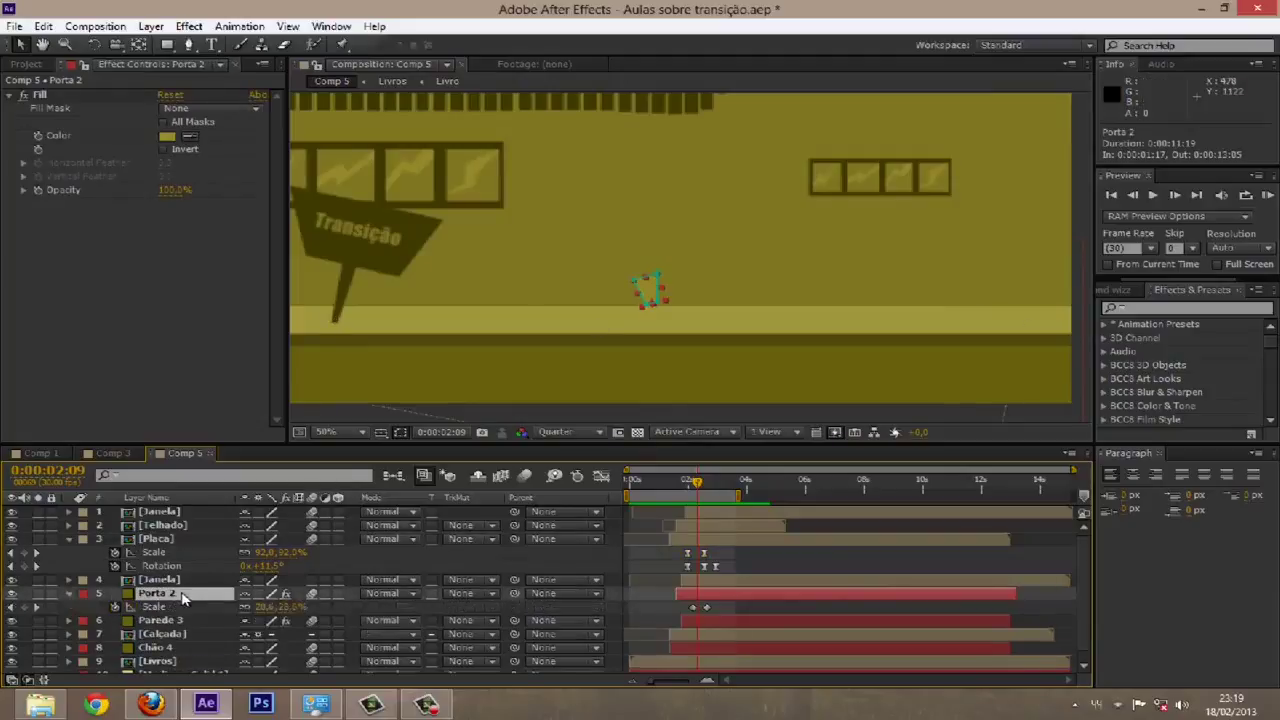
key(shift+r)
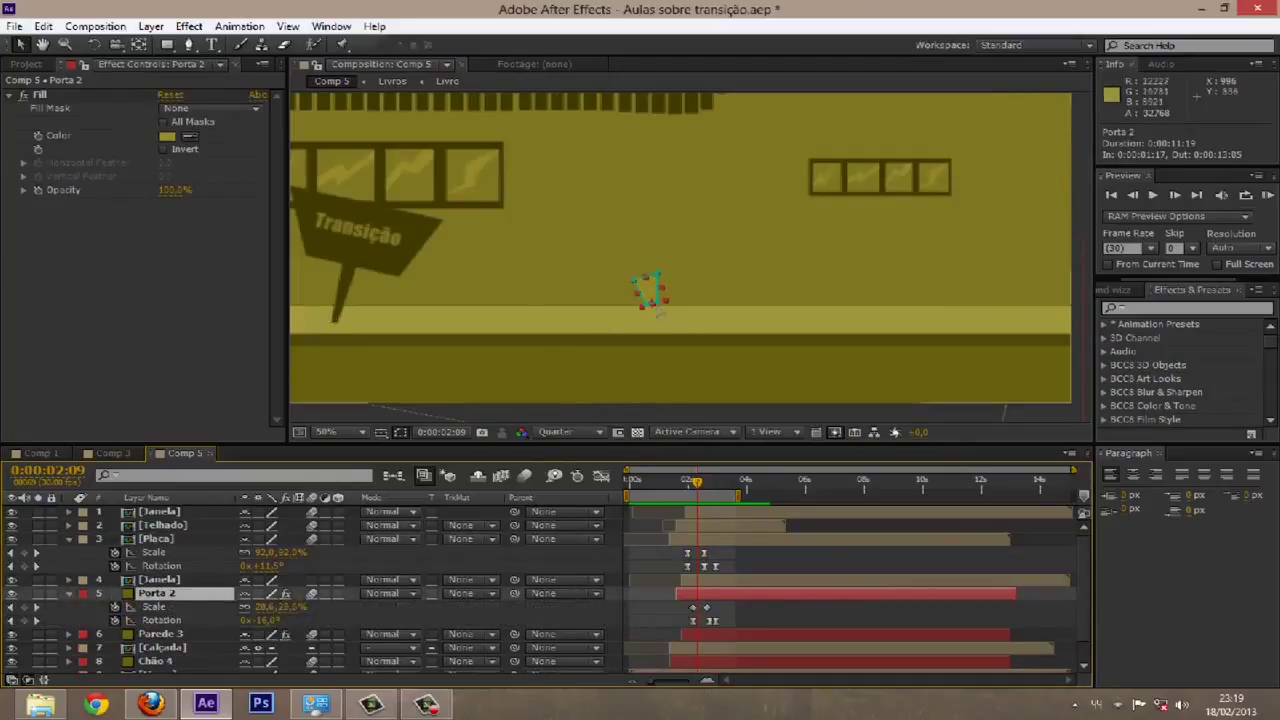
scroll(657, 309, up, 2)
drag(697, 487, 705, 487)
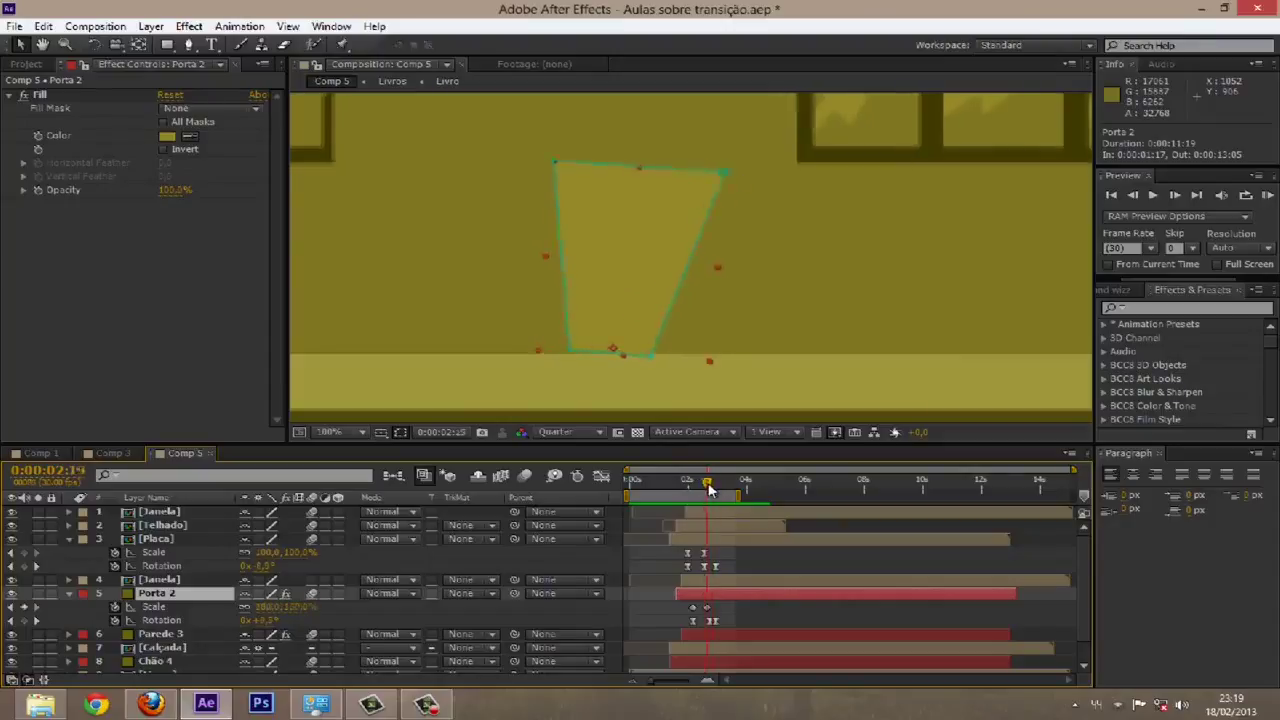
Step: Reveal the Scale keyframes of the topmost Janela window layer and scrub back to 2:05 to examine its animation
scroll(757, 311, down, 2)
click(185, 512)
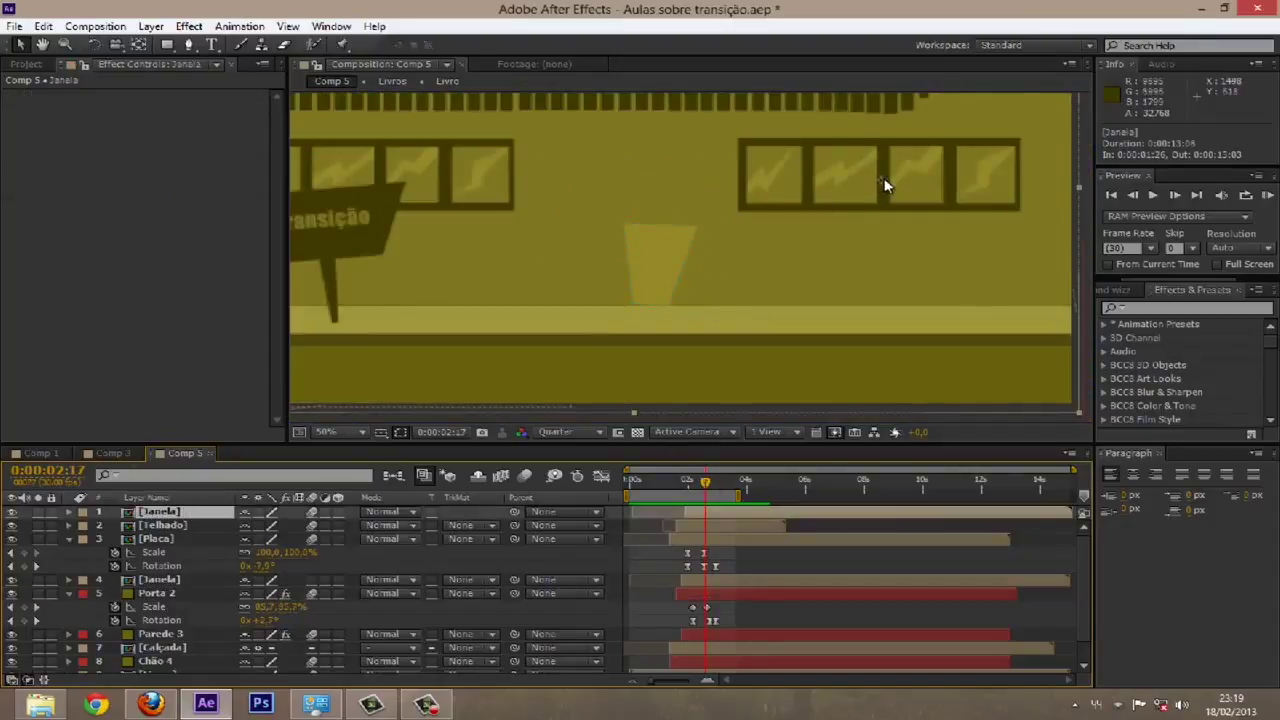
key(s)
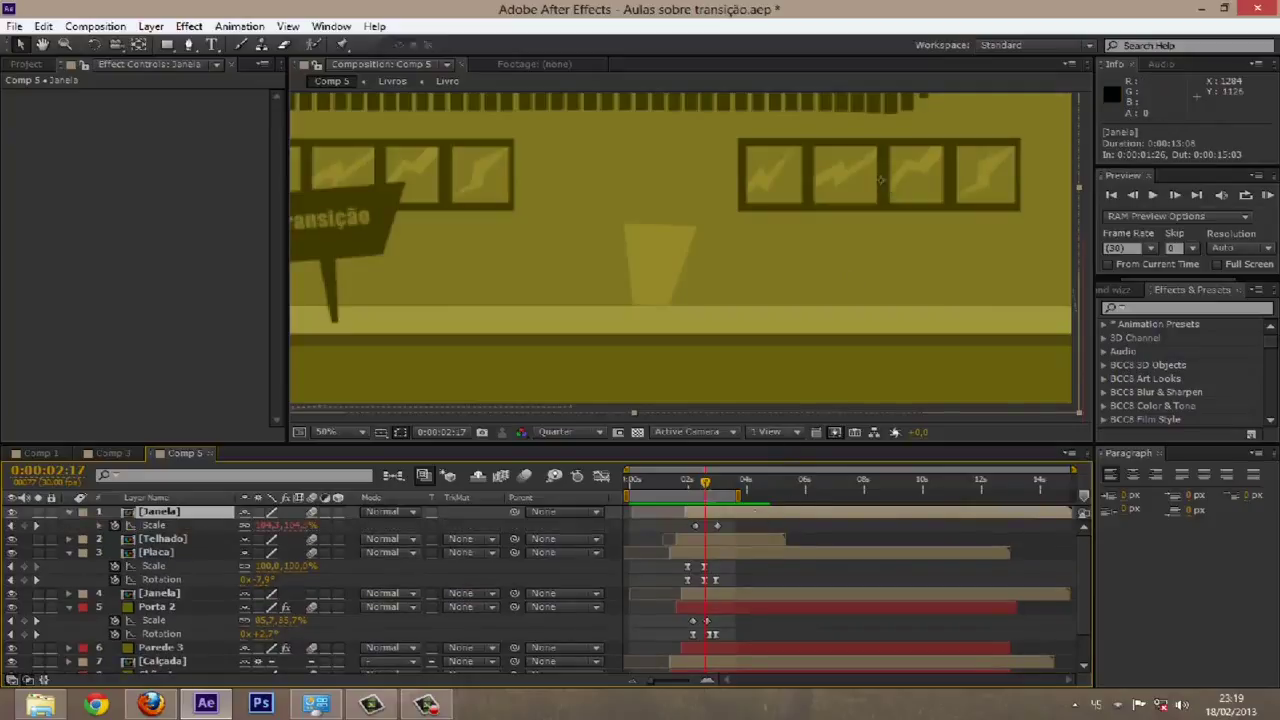
mouse_move(705, 482)
mouse_down()
mouse_move(694, 484)
mouse_move(725, 483)
mouse_move(690, 484)
mouse_up()
scroll(494, 320, down, 2)
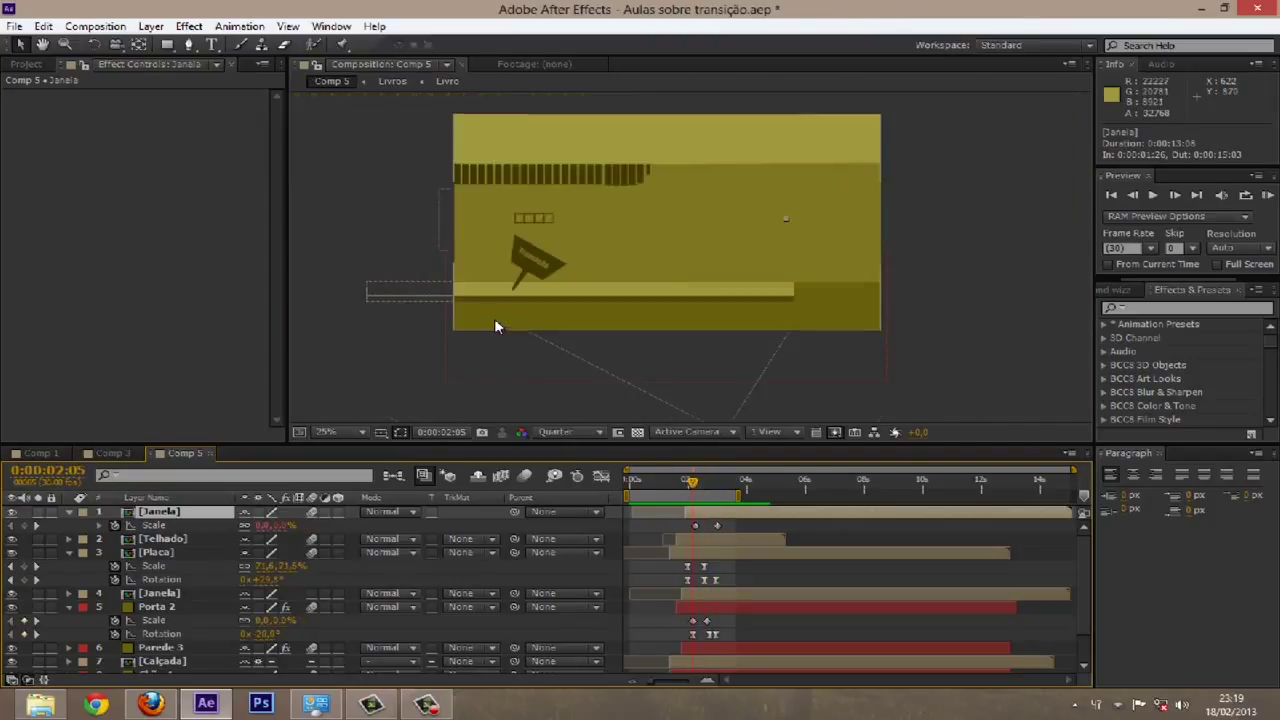
Step: Open the Telhado roof precomp and collapse the revealed properties of all its layers
drag(541, 250, 600, 334)
scroll(575, 256, up, 2)
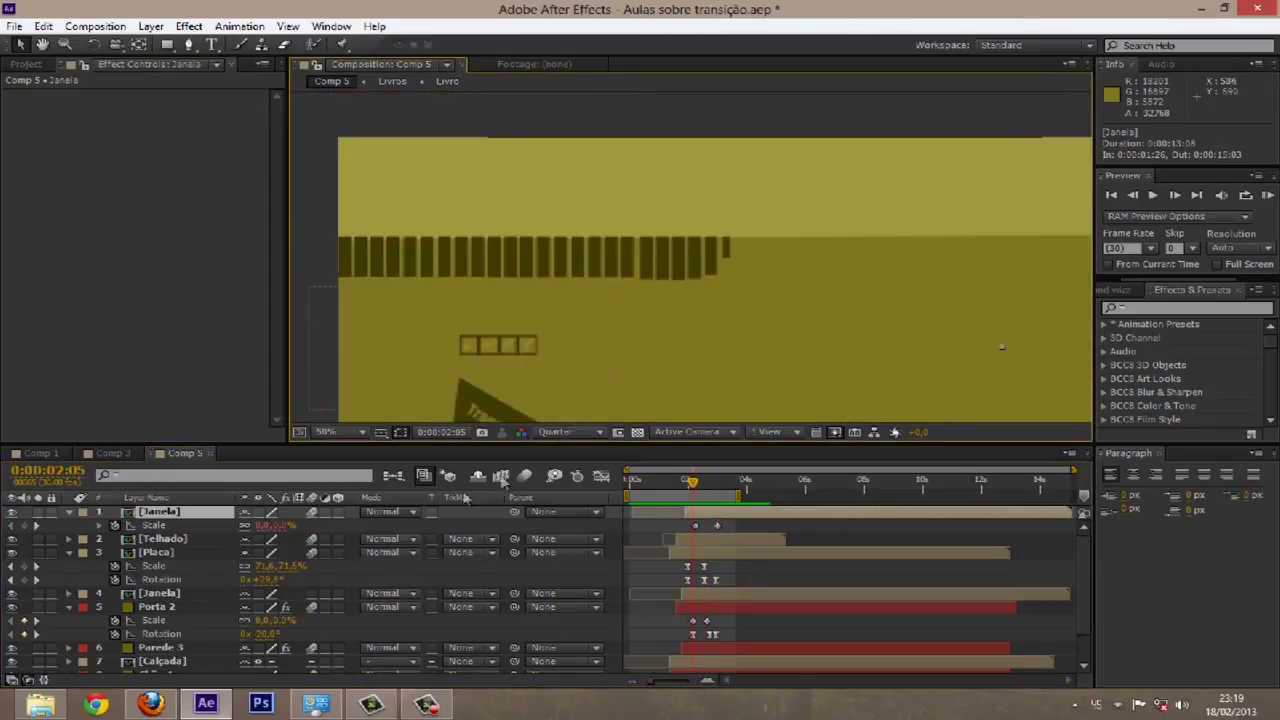
click(160, 539)
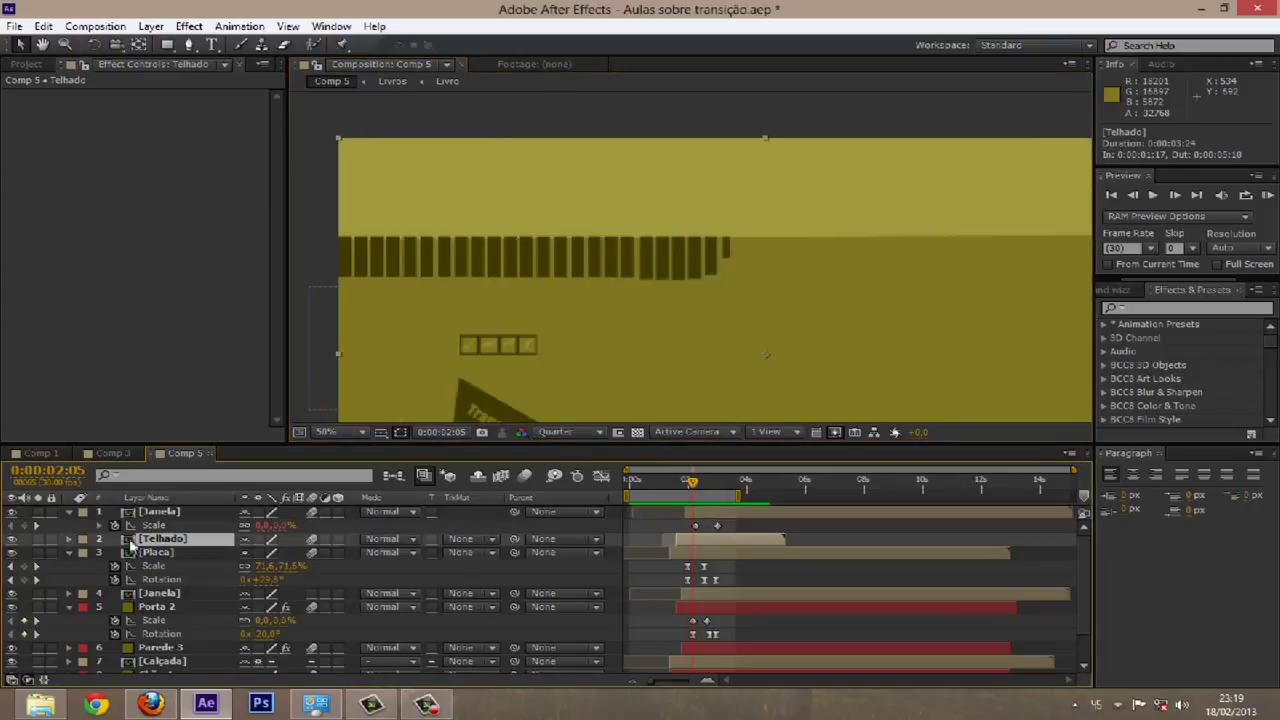
double_click(130, 540)
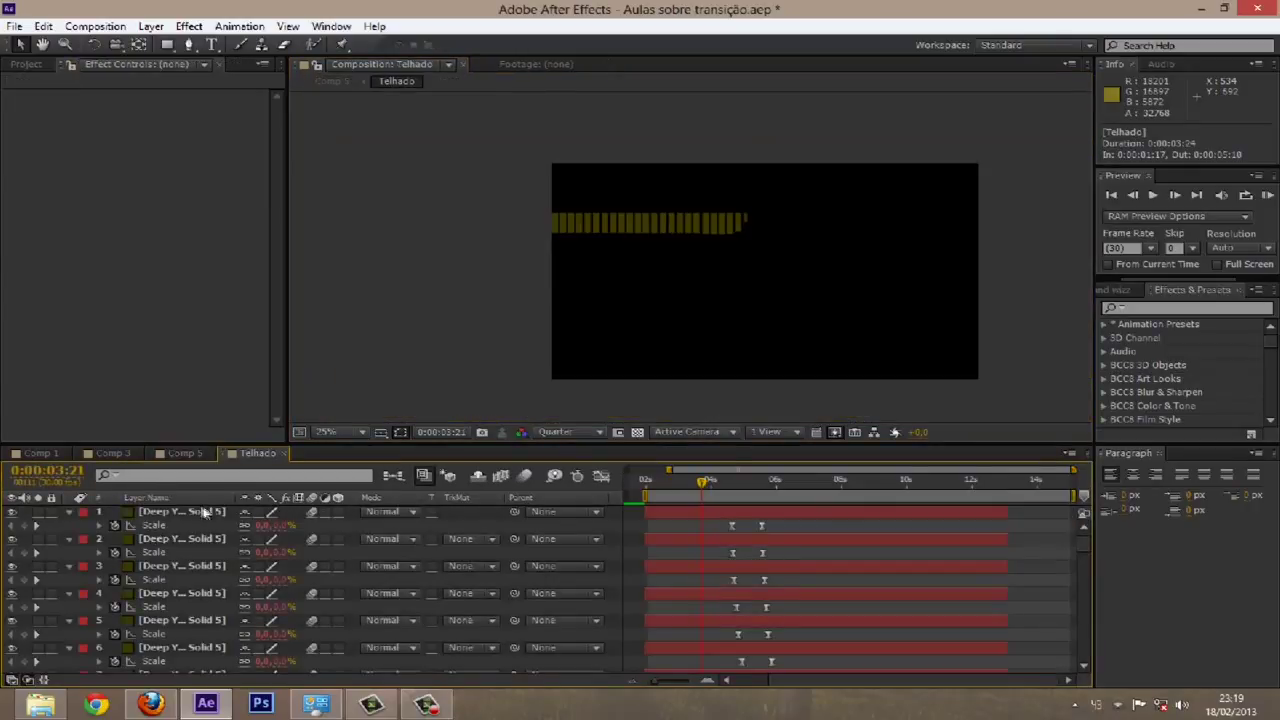
key(ctrl+a)
key(u)
click(641, 318)
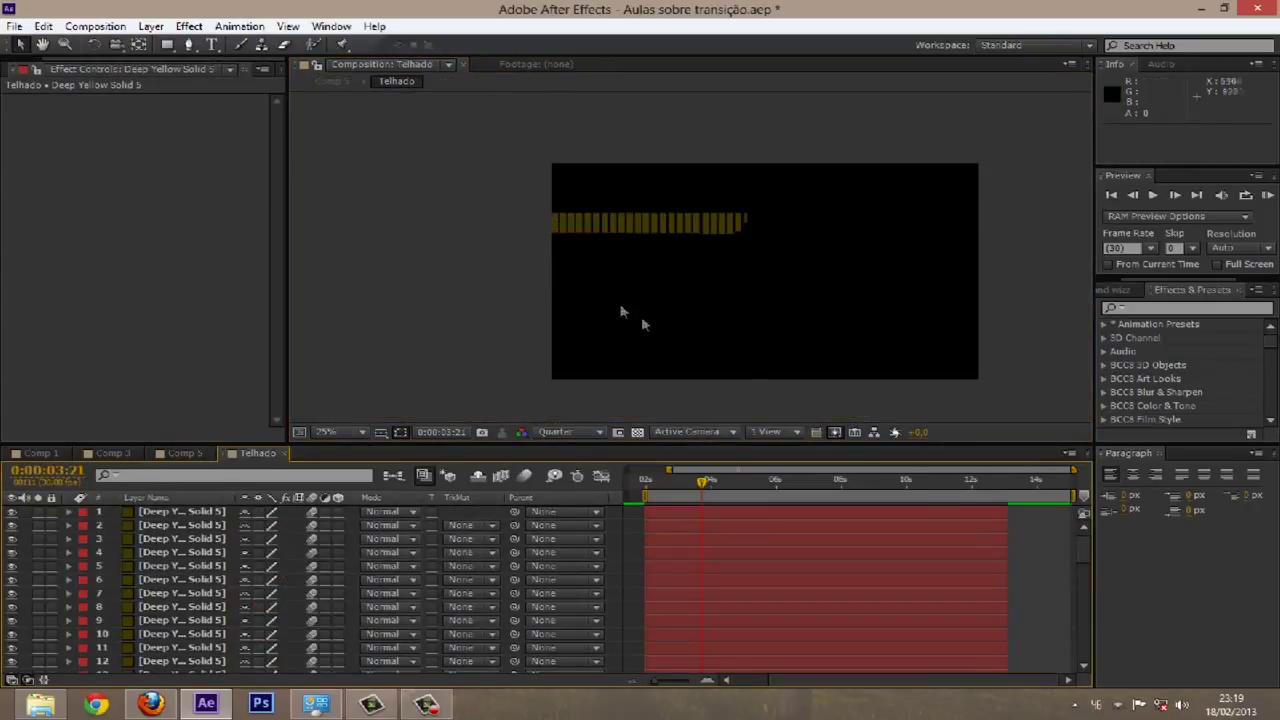
Step: Select one roof slat and scrub Telhado through 2:23 to 3:06 to examine how the slats animate in
click(578, 233)
scroll(572, 214, up, 4)
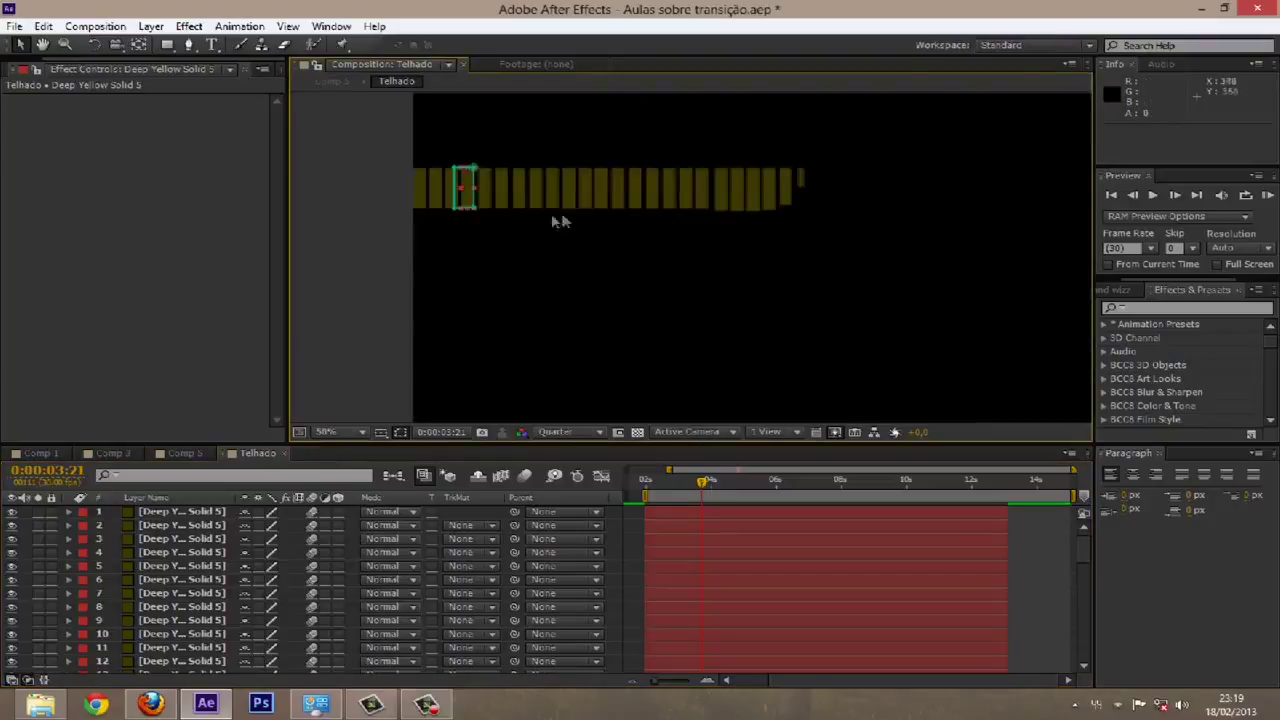
scroll(693, 307, up, 1)
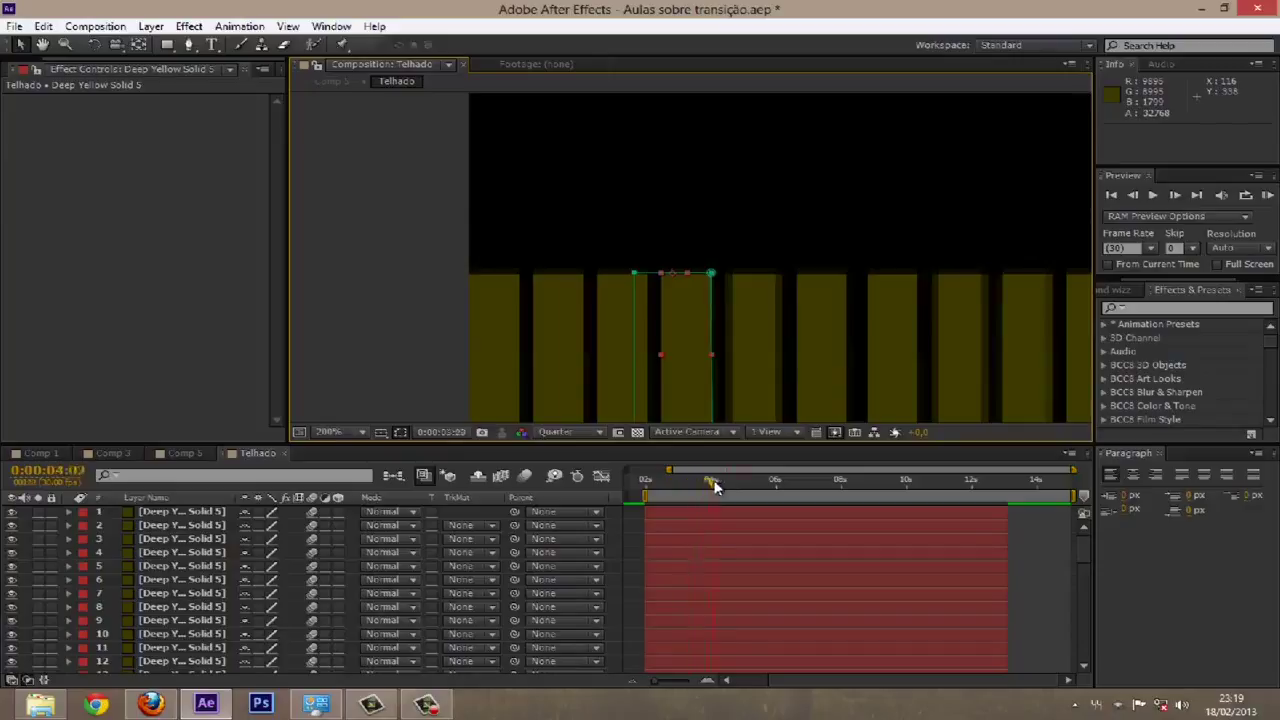
mouse_move(678, 487)
mouse_down()
mouse_move(645, 487)
mouse_move(670, 487)
mouse_up()
scroll(669, 350, down, 1)
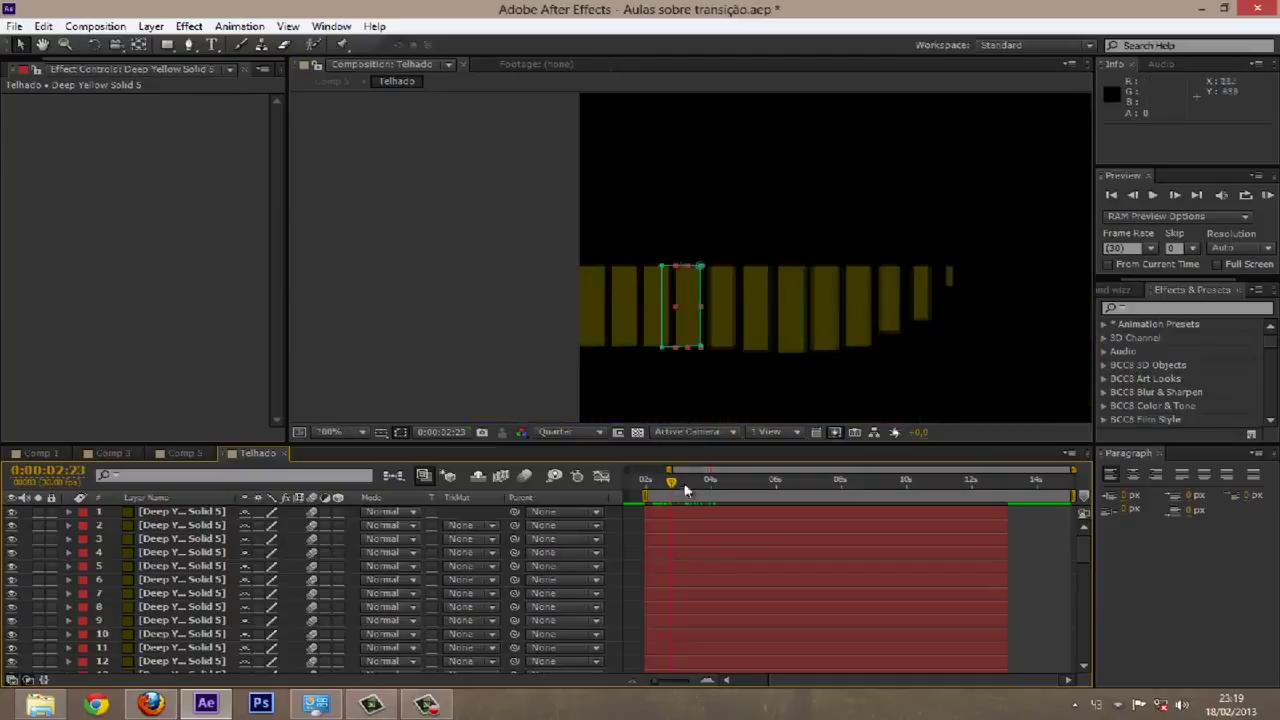
mouse_move(678, 483)
mouse_down()
mouse_move(653, 484)
mouse_move(708, 484)
mouse_move(663, 484)
mouse_move(680, 482)
mouse_up()
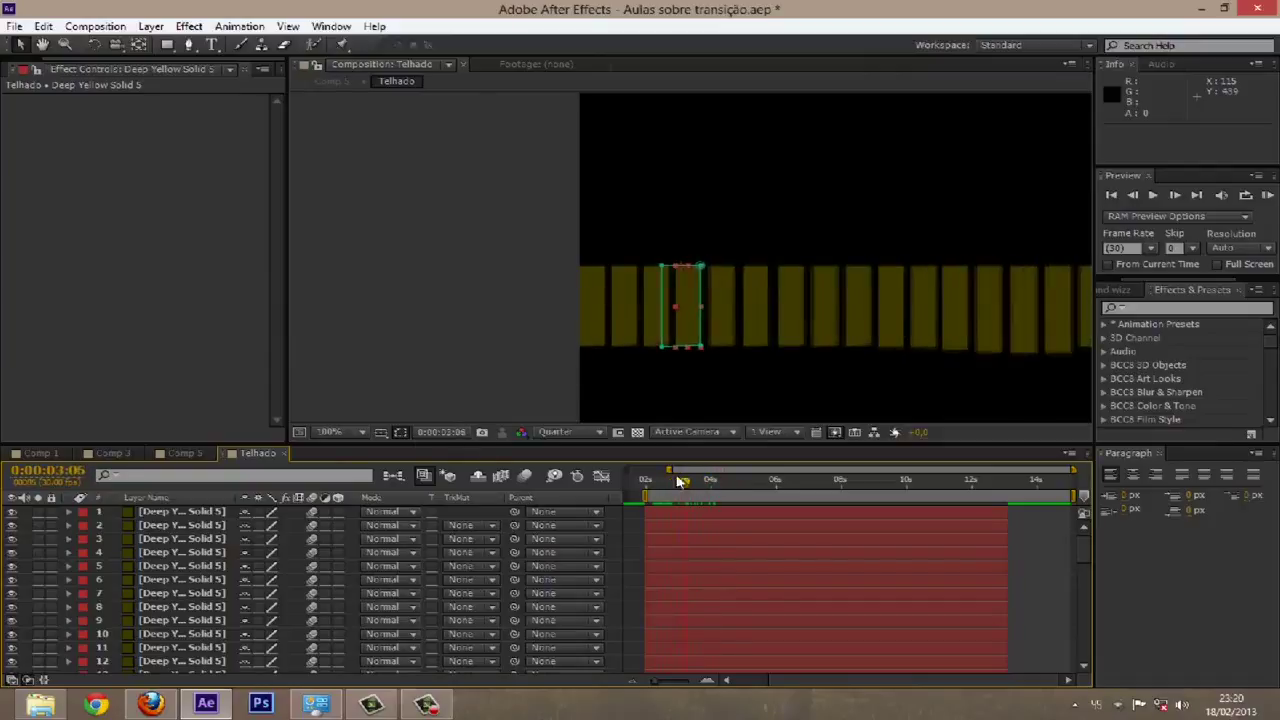
Step: Close the Telhado precomp and scrub Comp 5 to 3:00 and back to examine the assembled building
click(284, 453)
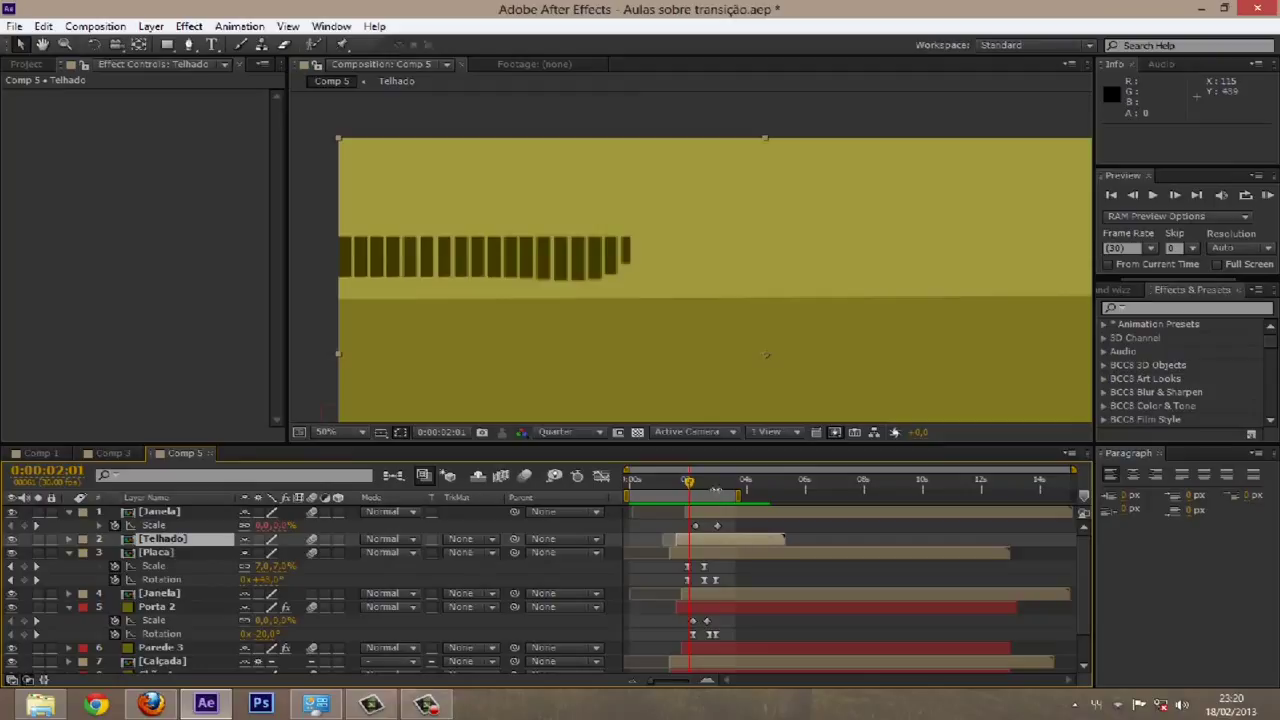
drag(688, 484, 717, 484)
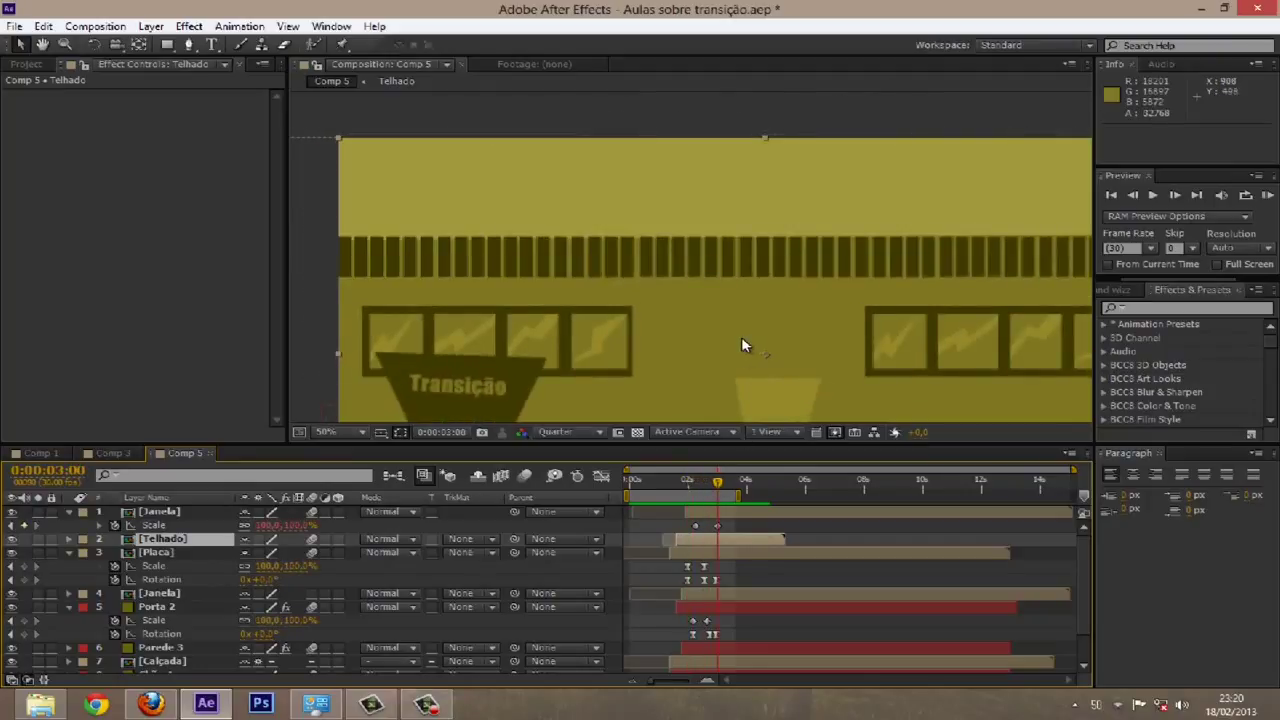
key(comma)
key(comma)
drag(725, 488, 684, 485)
Step: Select the Chão 4 ground layer, scrub through its rise to 3:04, and run a RAM preview of Comp 5
click(670, 405)
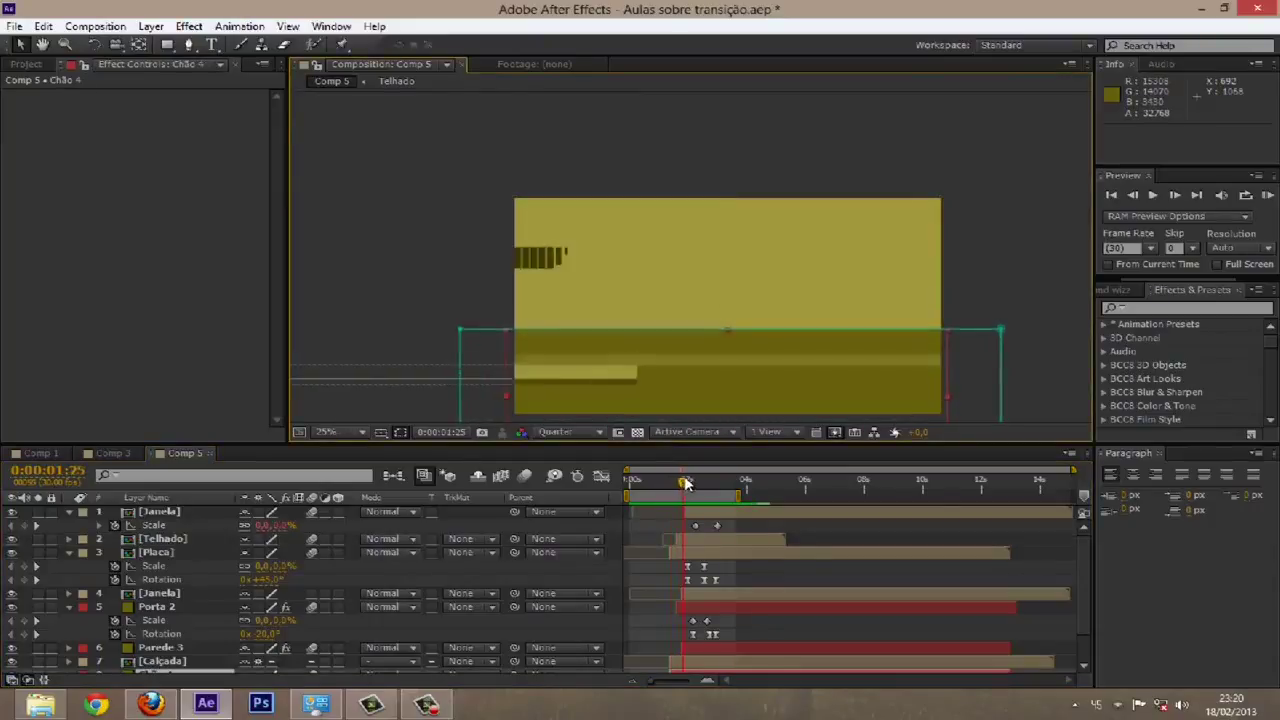
drag(686, 487, 689, 486)
click(768, 360)
drag(695, 484, 729, 476)
key(KP_0)
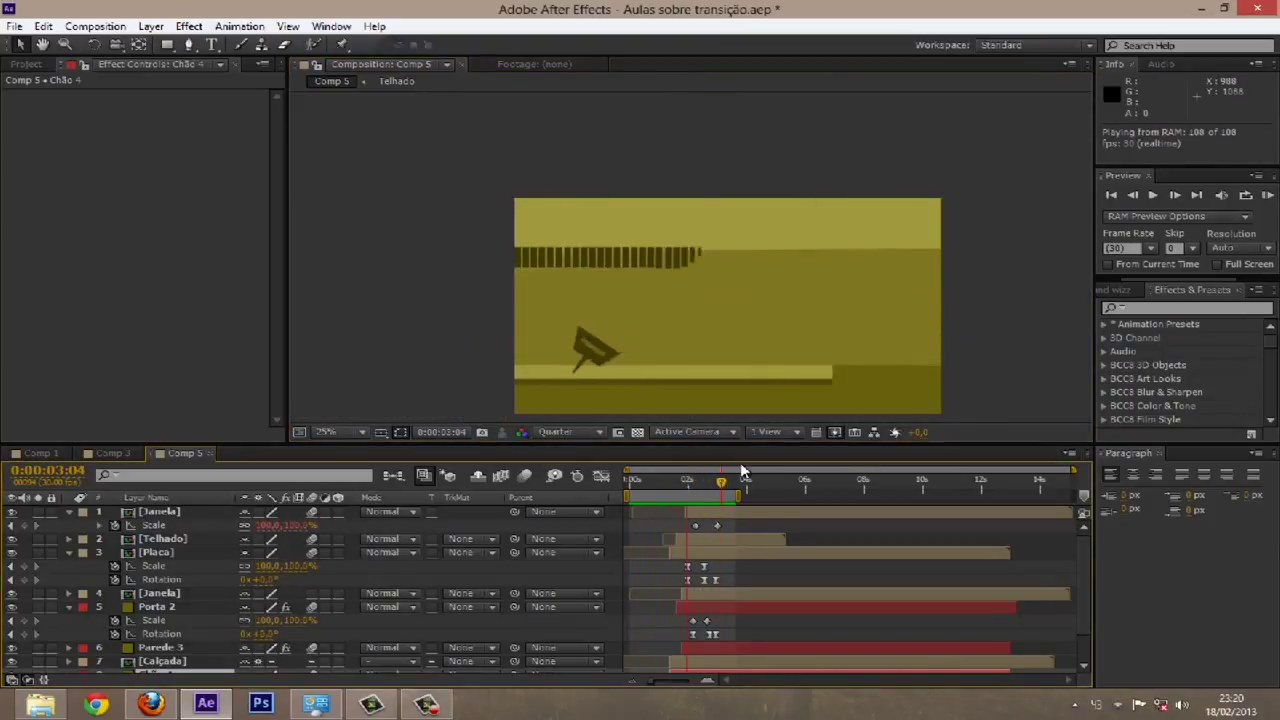
key(space)
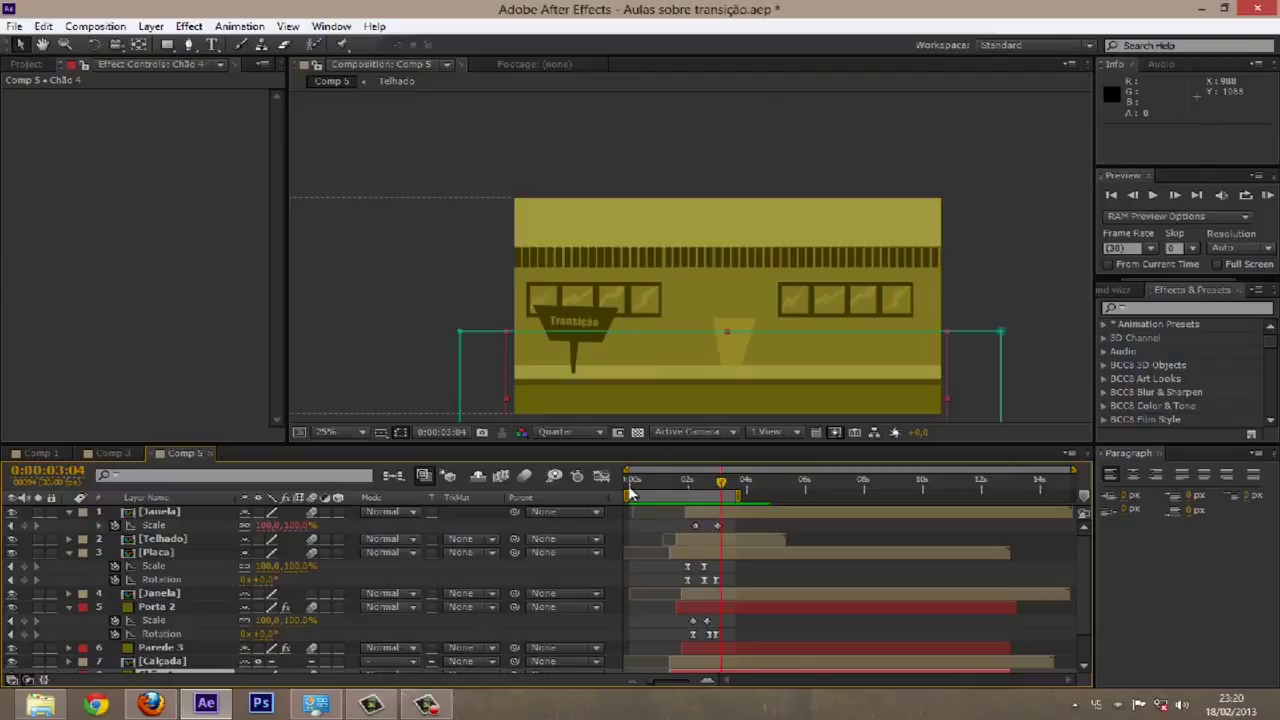
Step: Scrub Comp 5 through 0:05, 1:08 and 1:12 to examine the book transition into the building scene, and switch to Comp 1
click(632, 486)
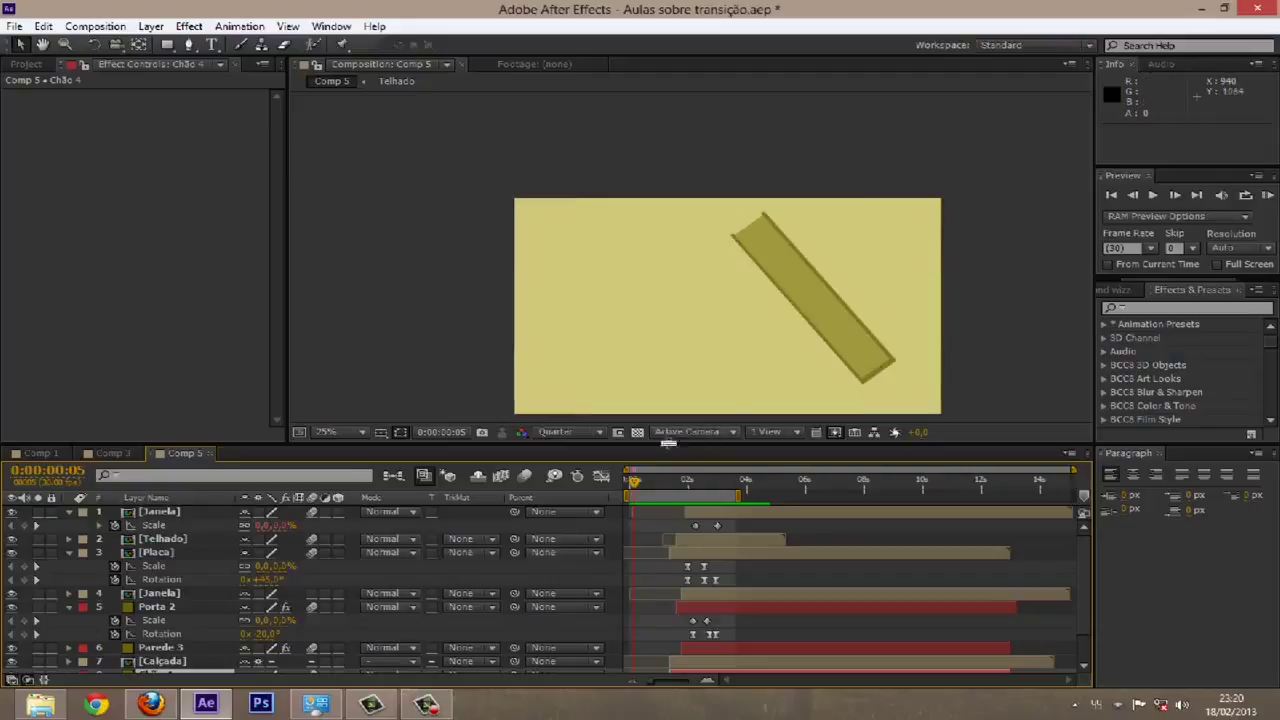
mouse_move(643, 483)
mouse_down()
mouse_move(630, 486)
mouse_move(667, 482)
mouse_up()
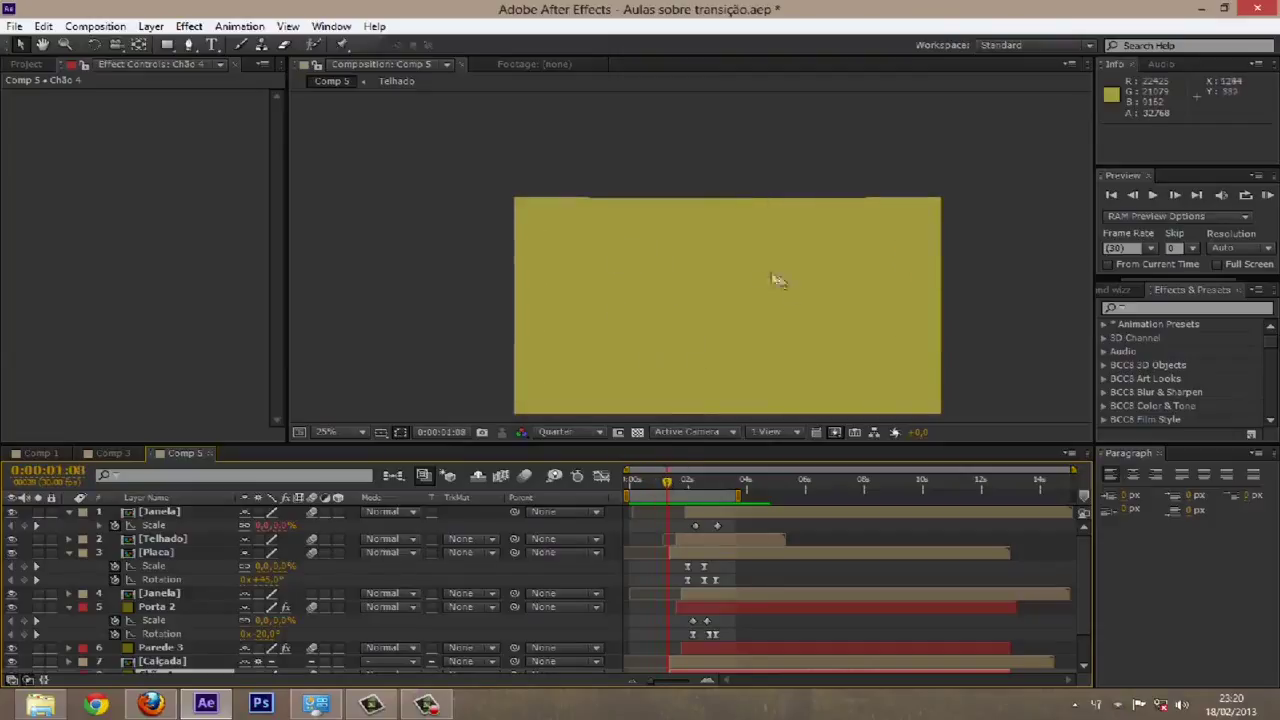
drag(671, 482, 675, 484)
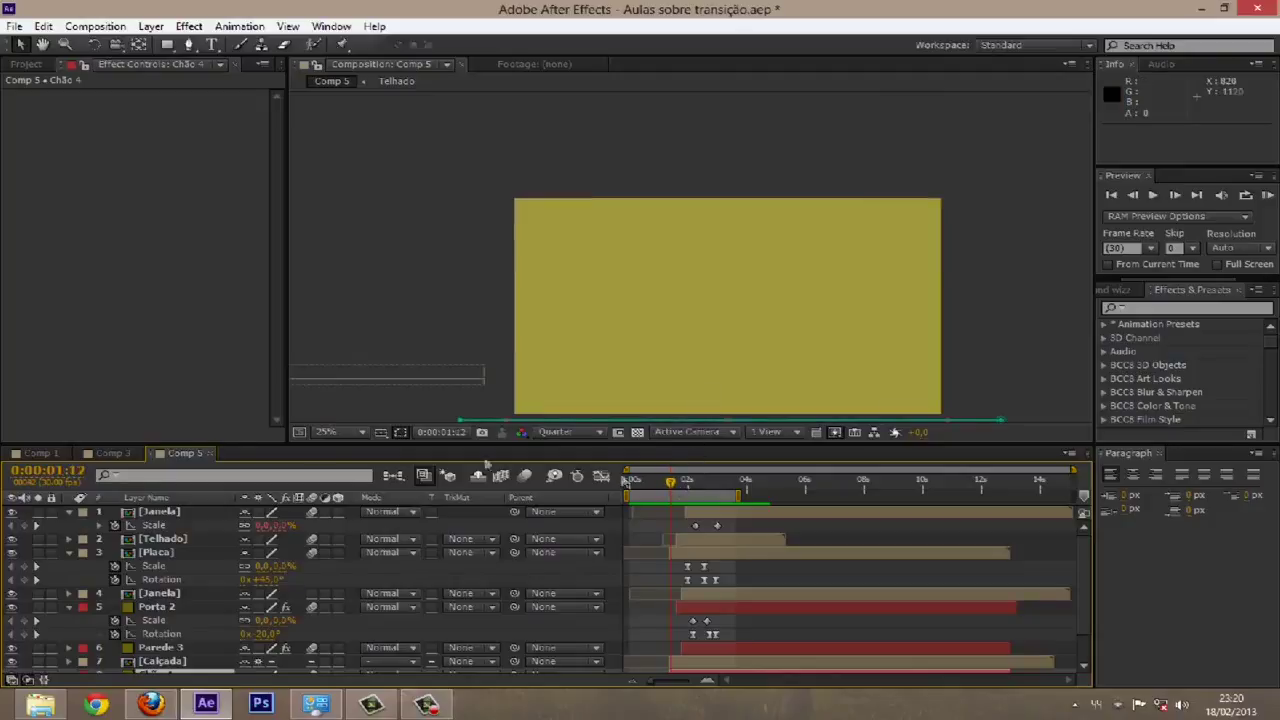
click(22, 454)
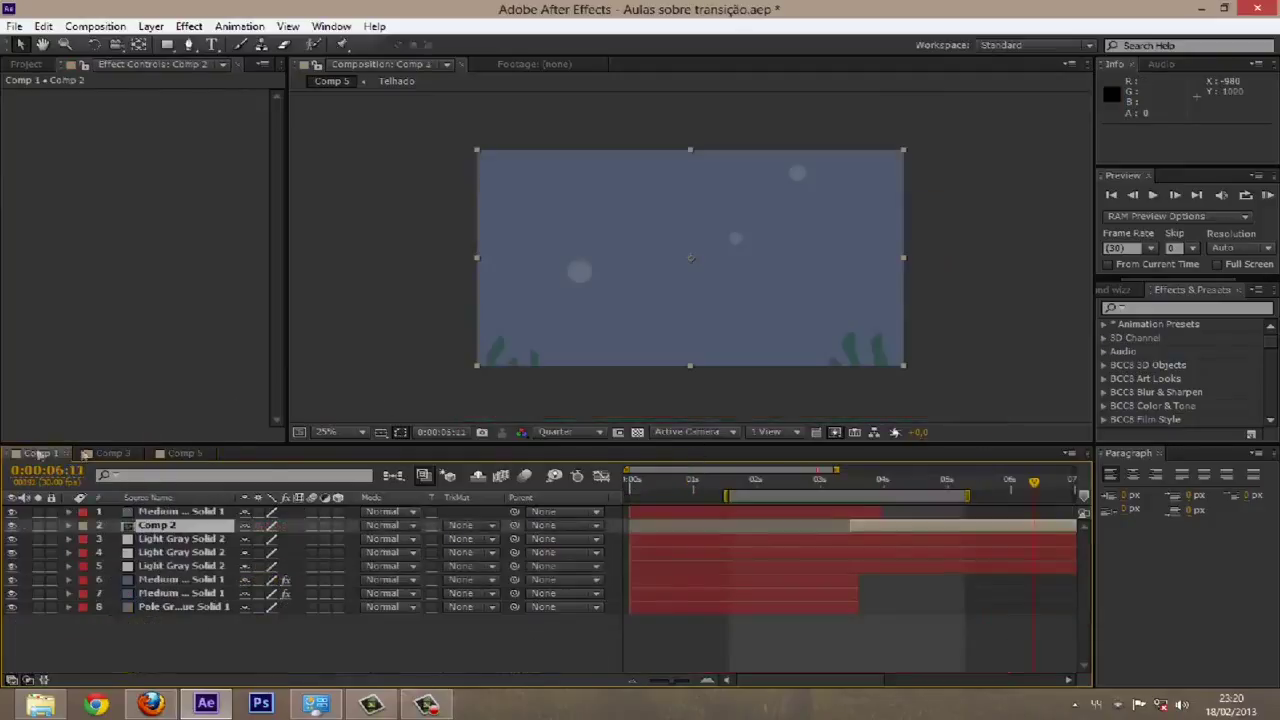
Step: Scrub Comp 1 from 0:27 to 3:29 to examine the city-to-underwater transition, and return to Comp 5
click(686, 484)
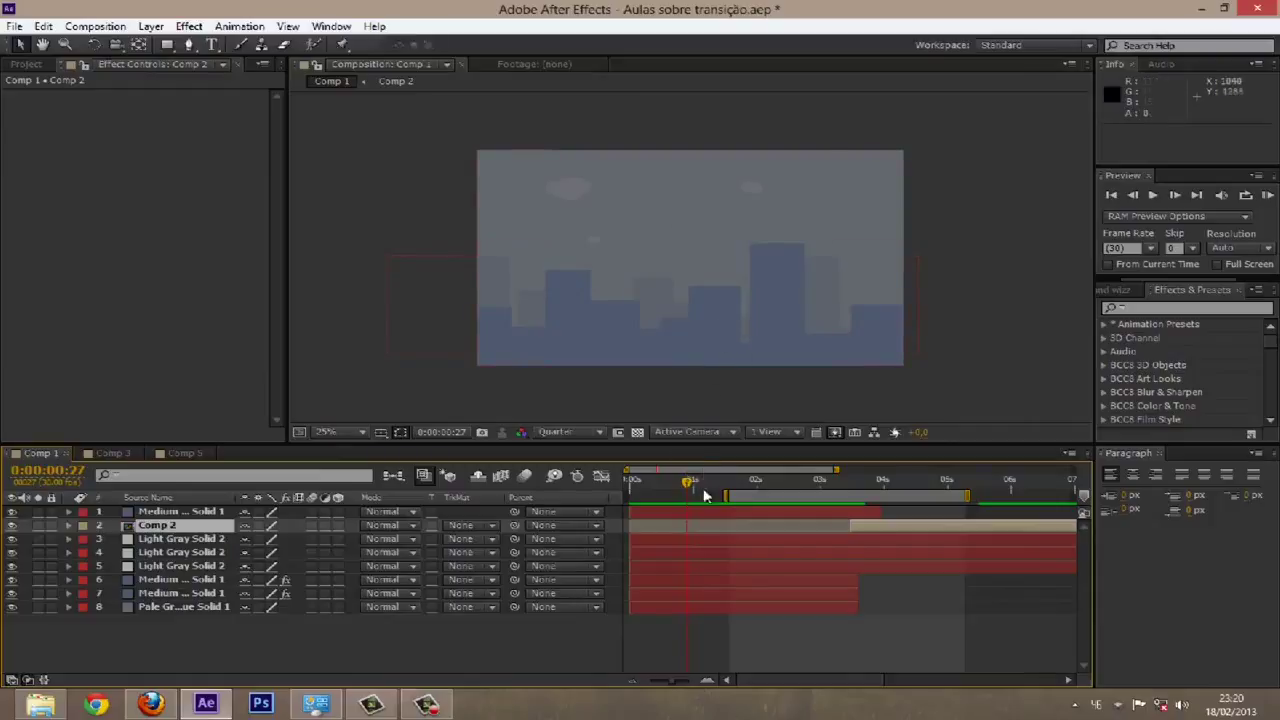
drag(762, 484, 884, 484)
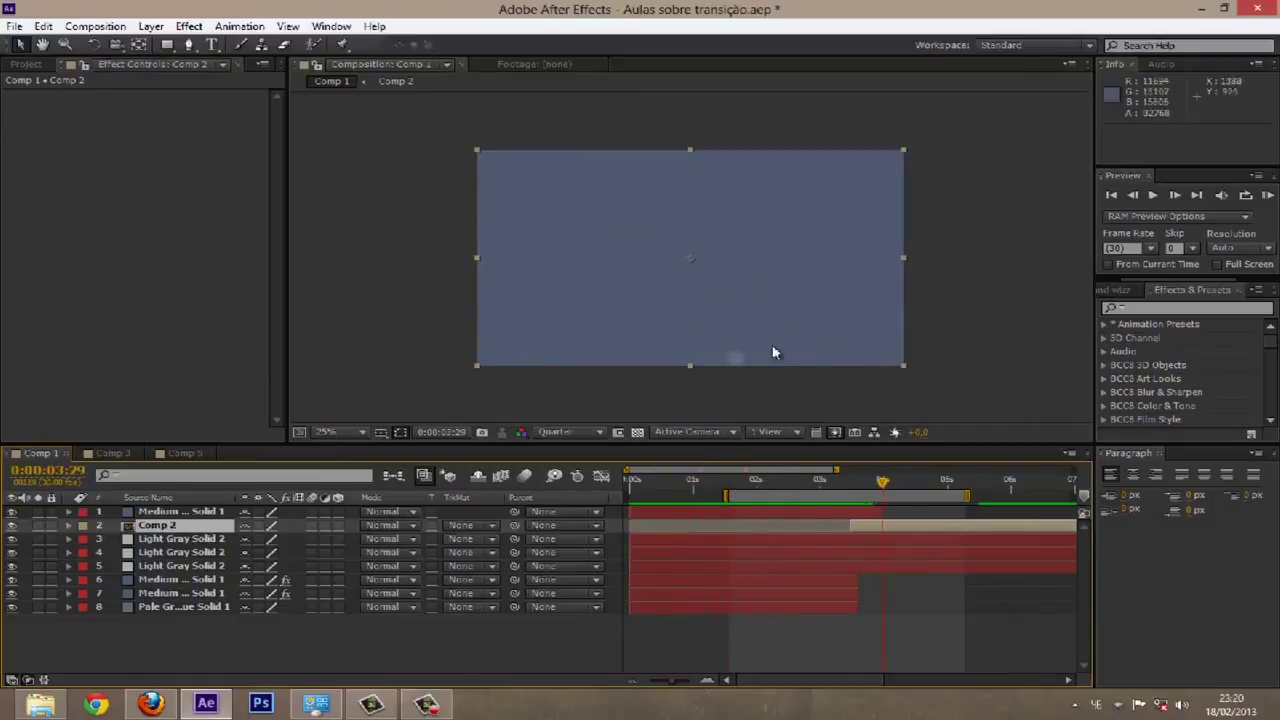
click(183, 453)
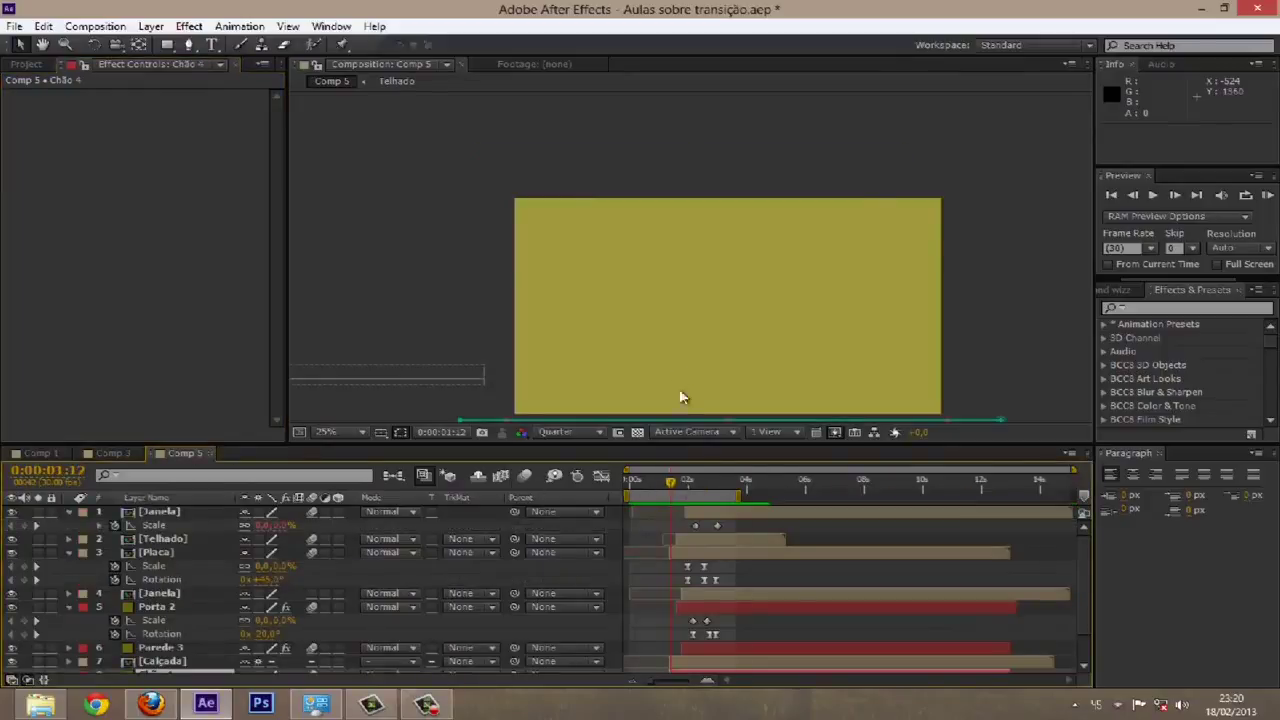
Step: Scrub Comp 5 through 1:05, 1:28 and back to 1:18 to examine the book-to-building change, and run a RAM preview
drag(671, 483, 664, 483)
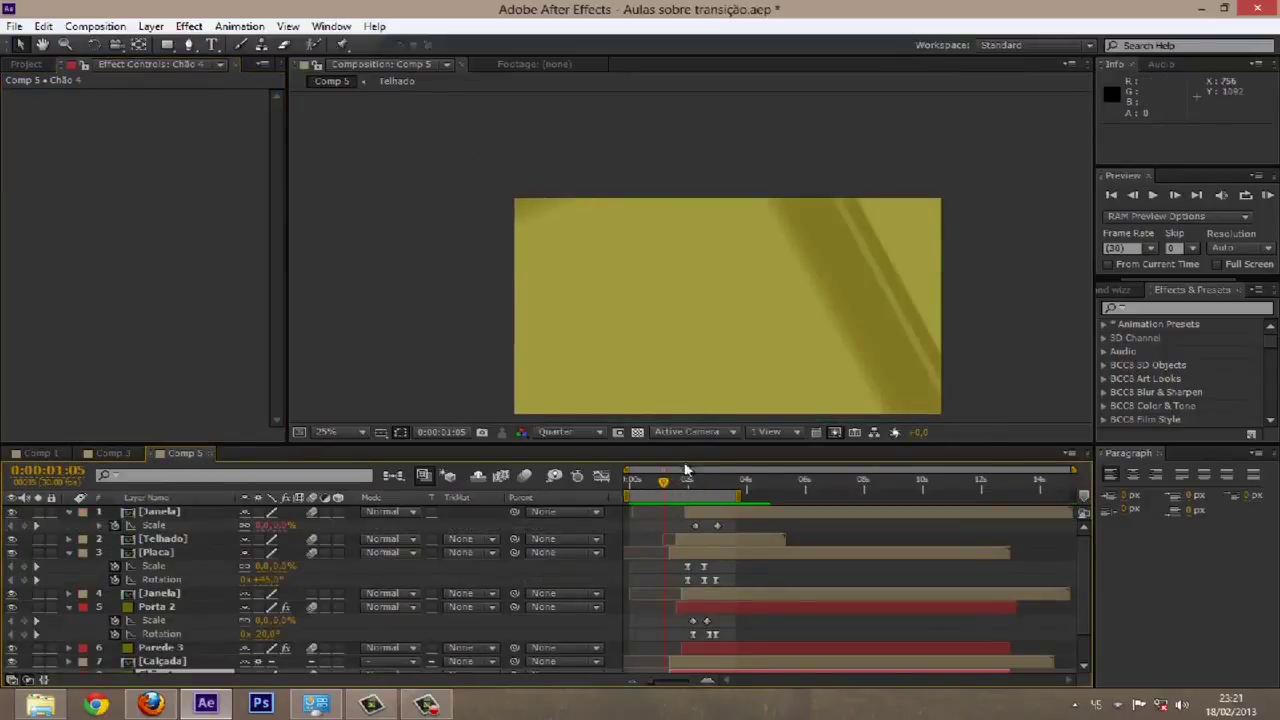
click(686, 469)
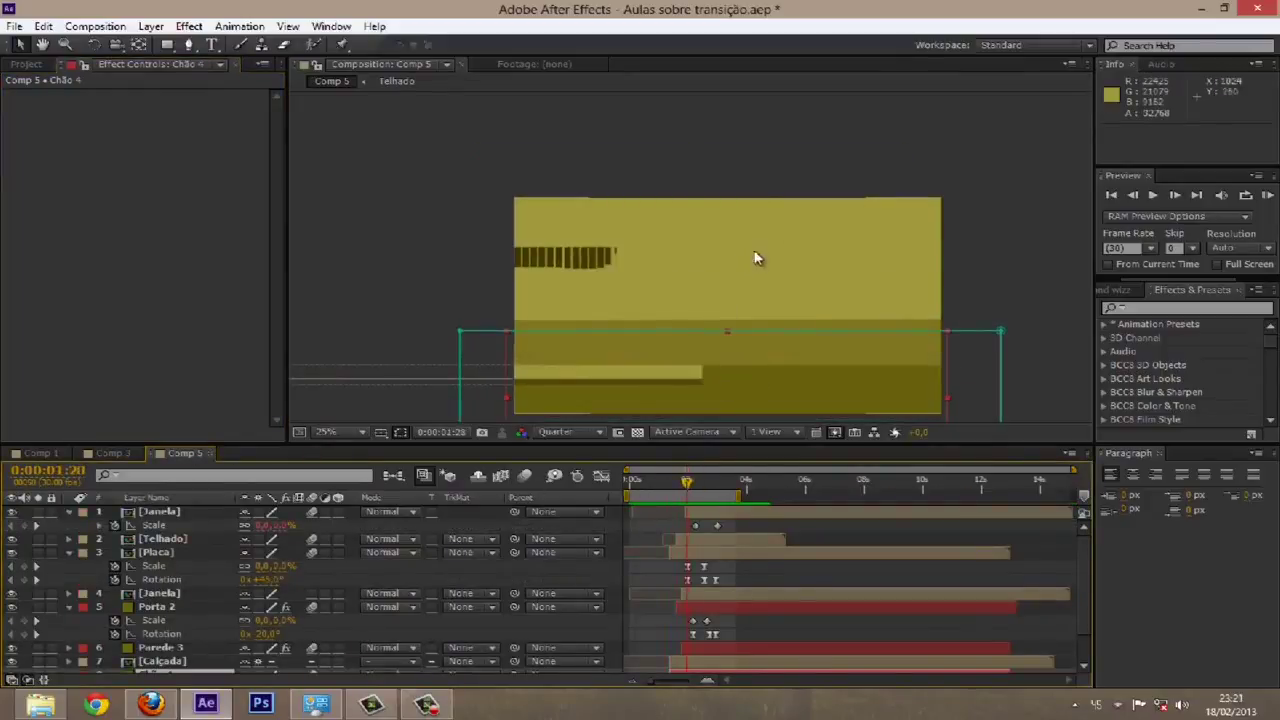
drag(688, 483, 678, 483)
key(KP_0)
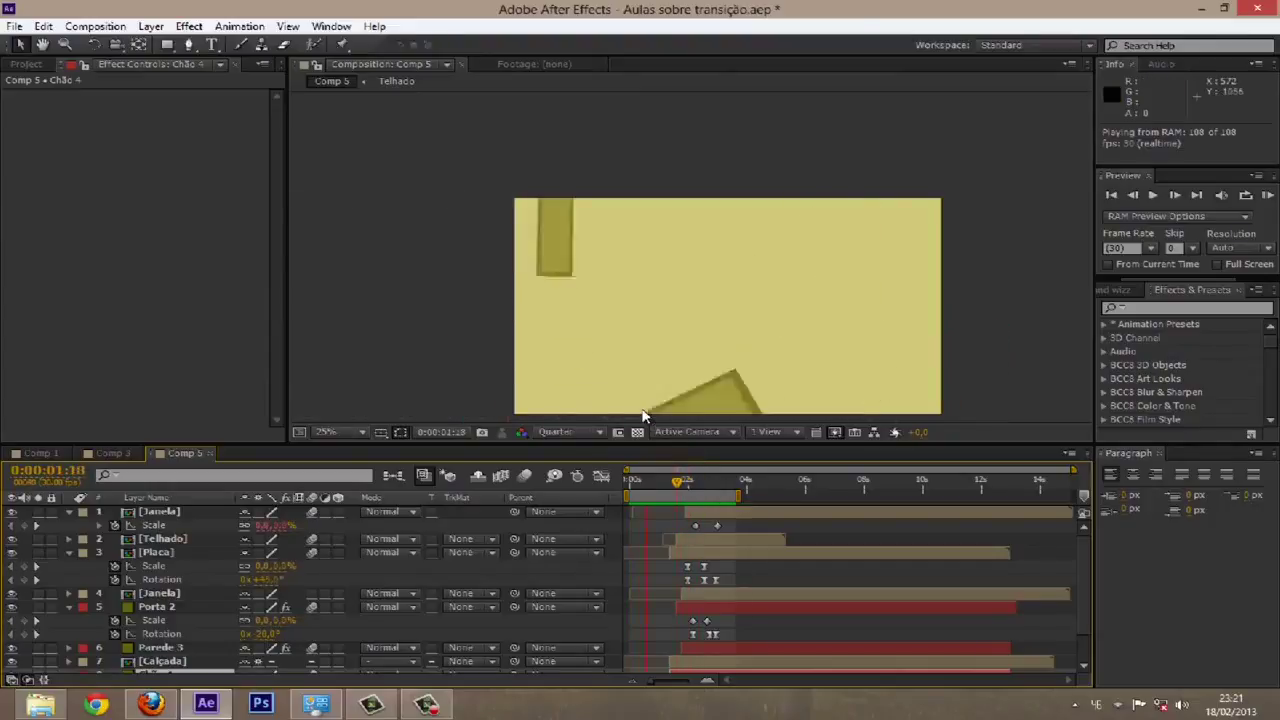